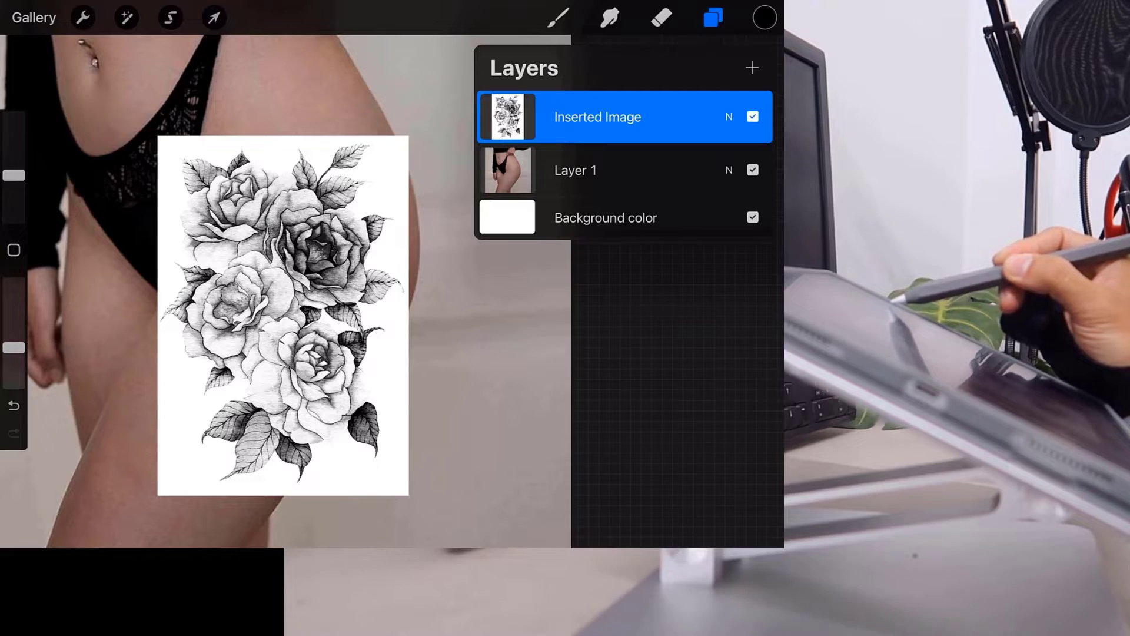
Step: Set the Inserted Image rose tattoo layer's blend mode to Multiply
click(728, 117)
click(518, 333)
click(511, 342)
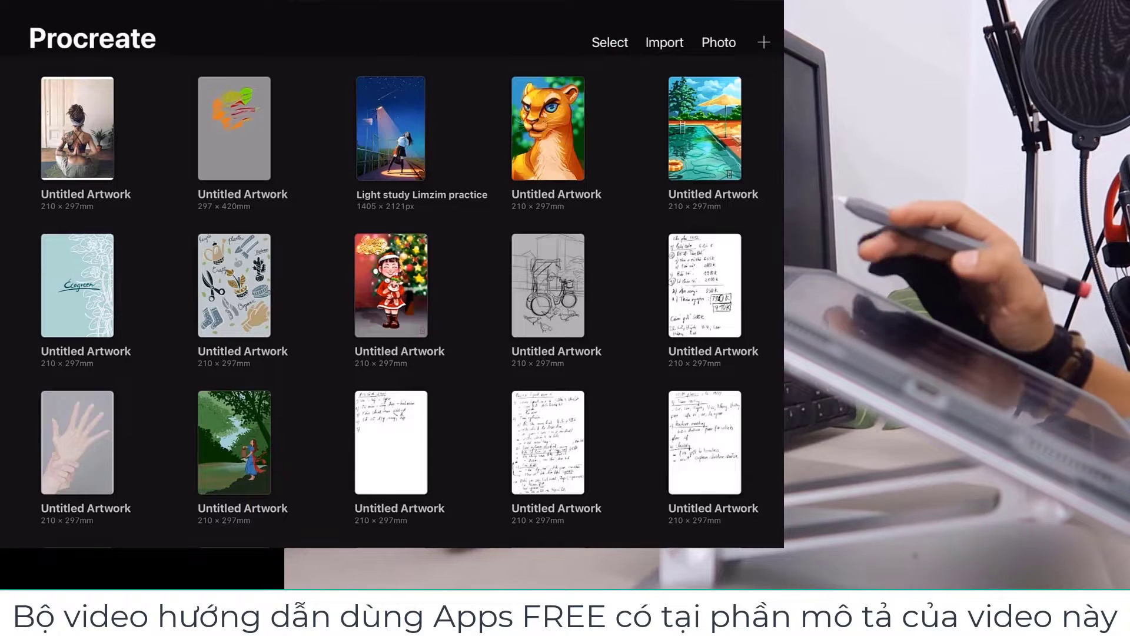
Step: Create a new blank A4 (210×297mm) canvas from the gallery
click(764, 42)
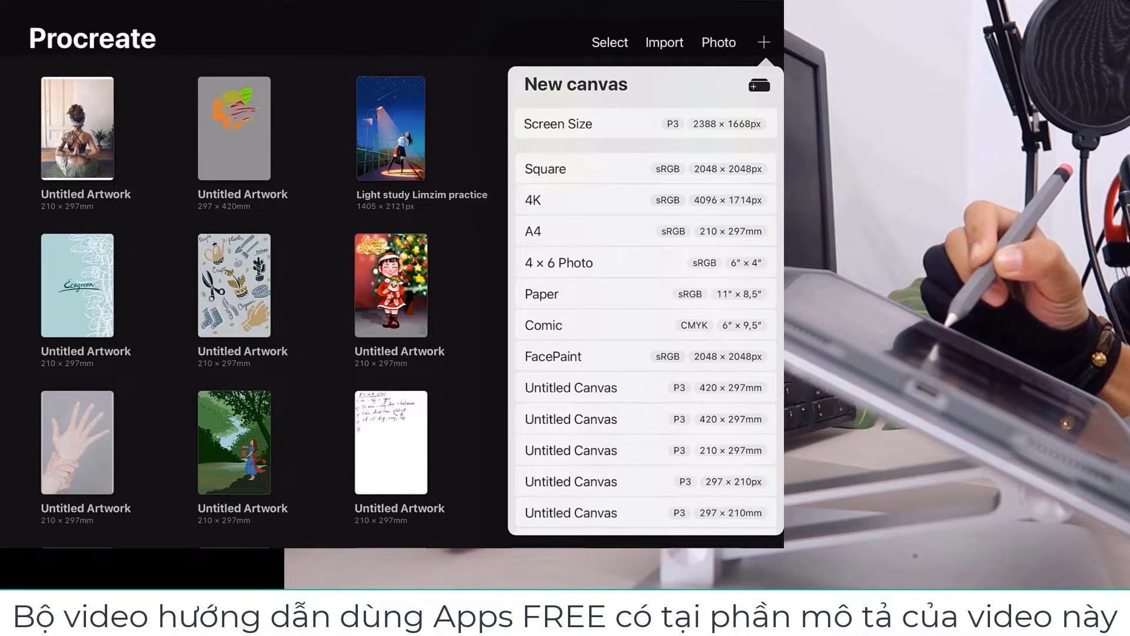
click(645, 231)
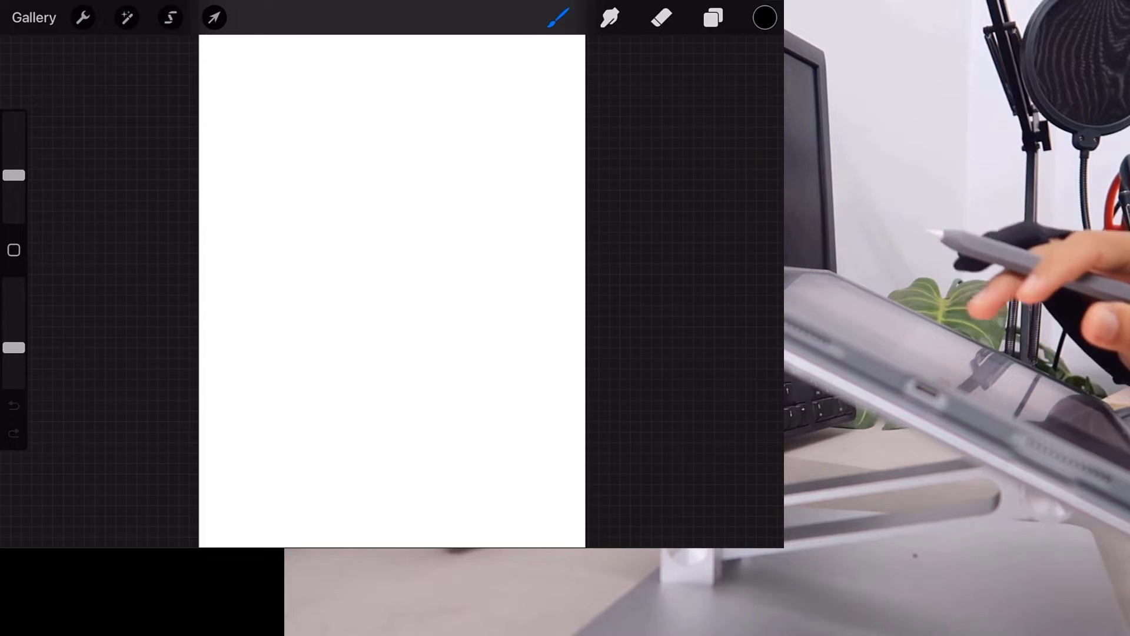
scroll(392, 291, down, 2)
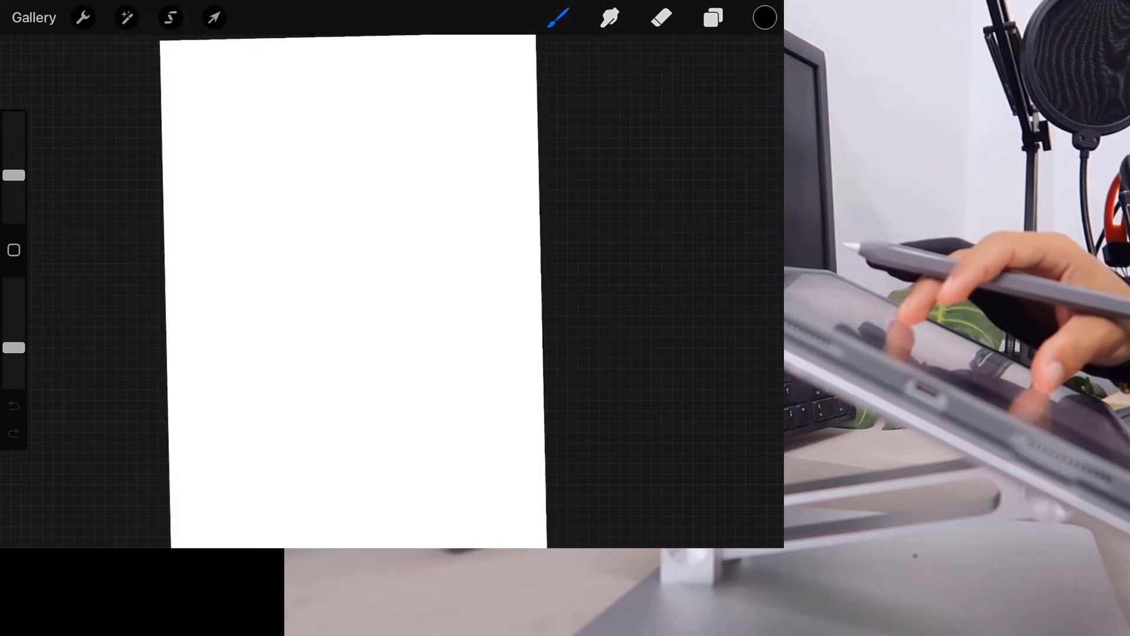
scroll(357, 295, down, 2)
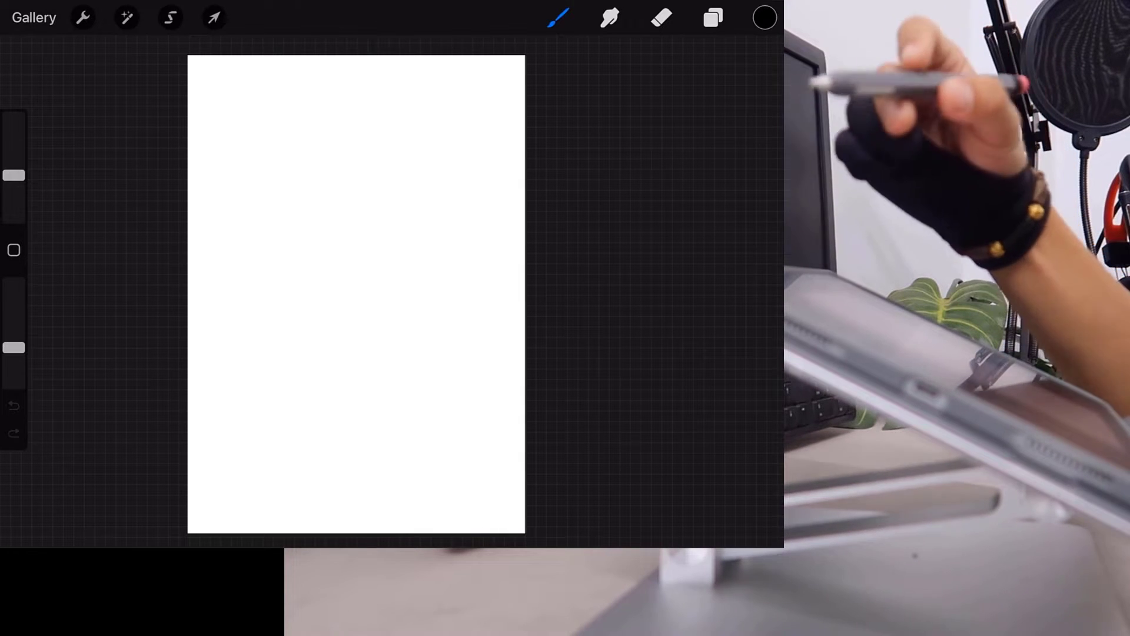
Step: Insert the woman's hip photo fitted to the canvas, then bring up Insert a photo again
click(82, 18)
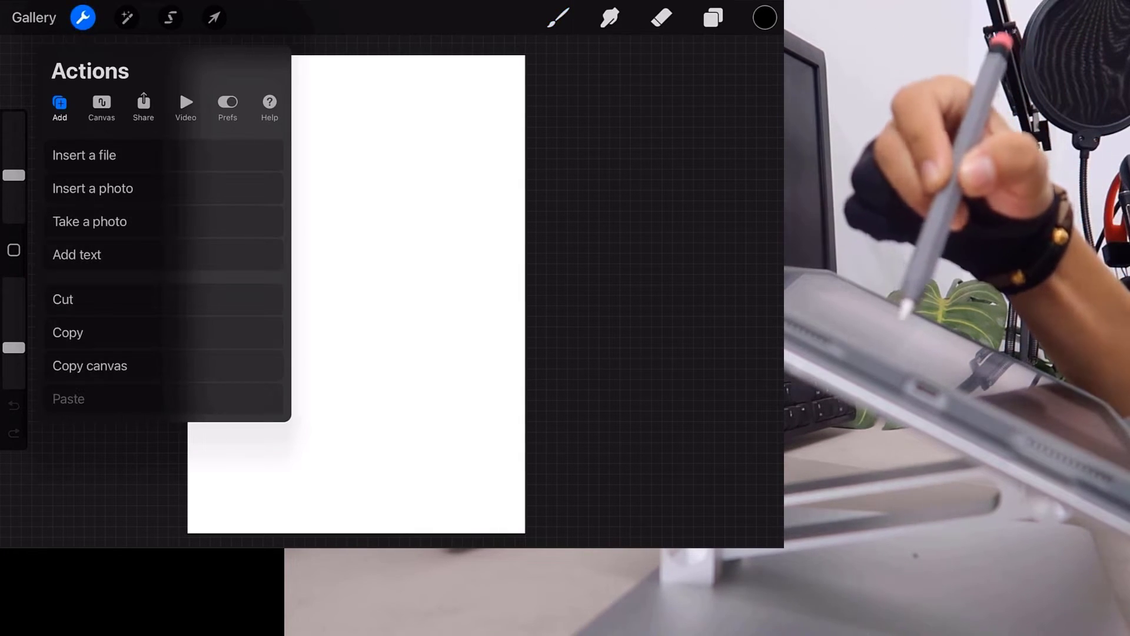
click(558, 17)
click(83, 18)
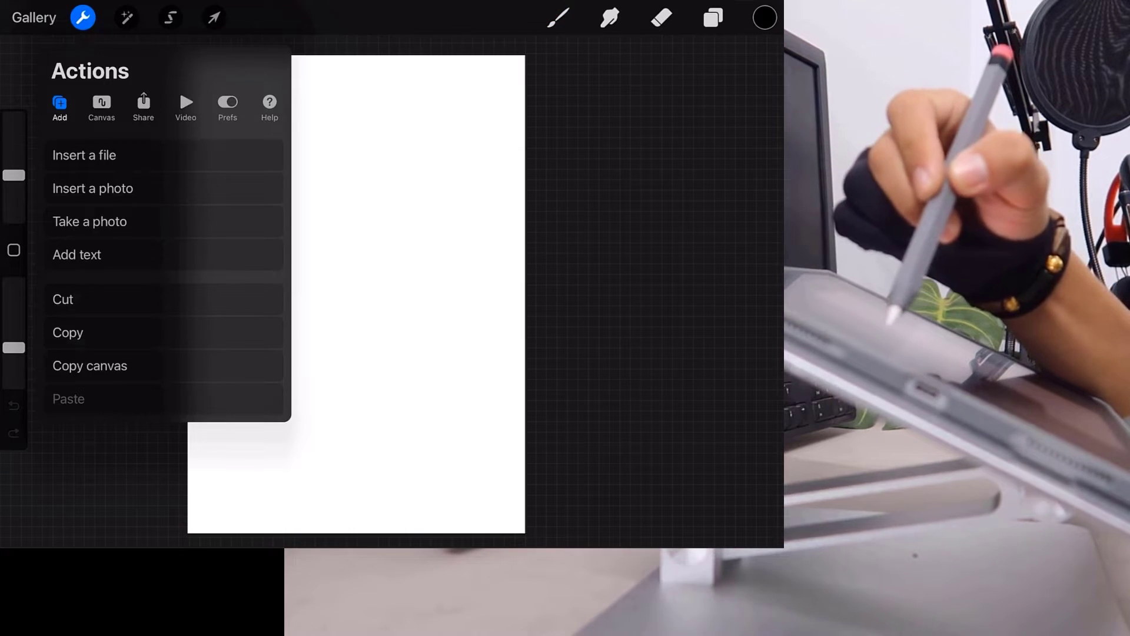
click(93, 188)
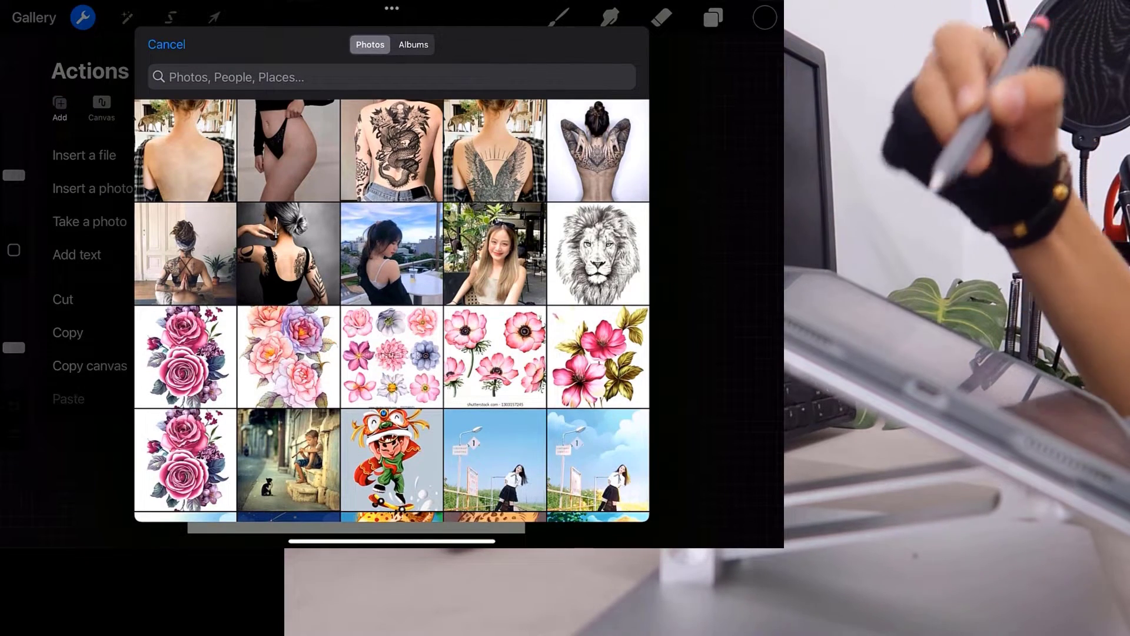
click(597, 253)
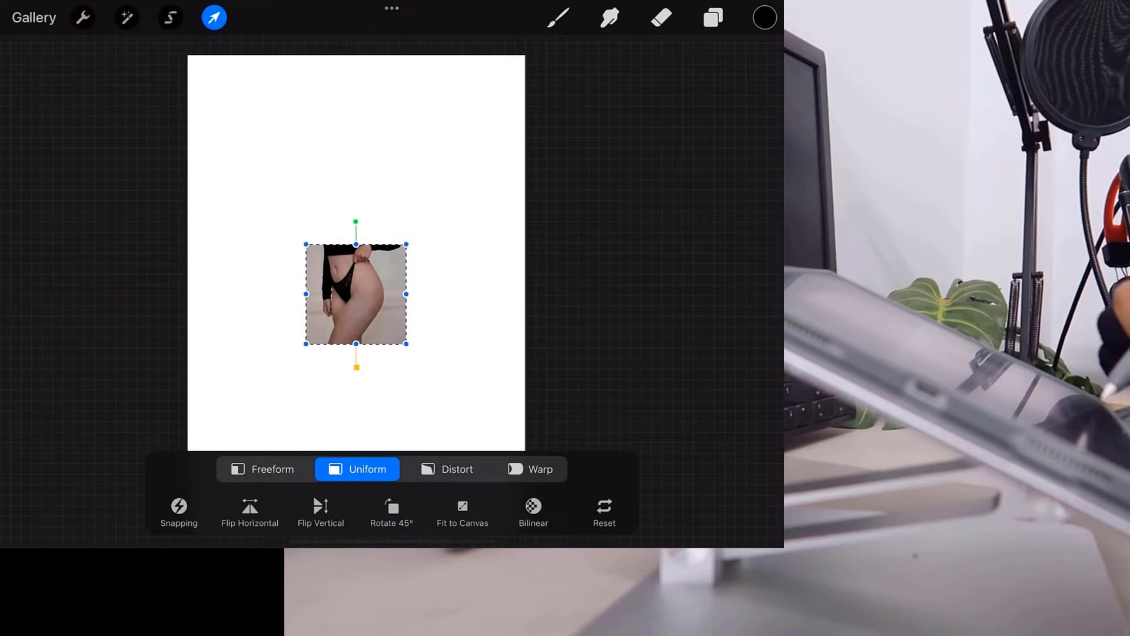
click(463, 507)
click(558, 18)
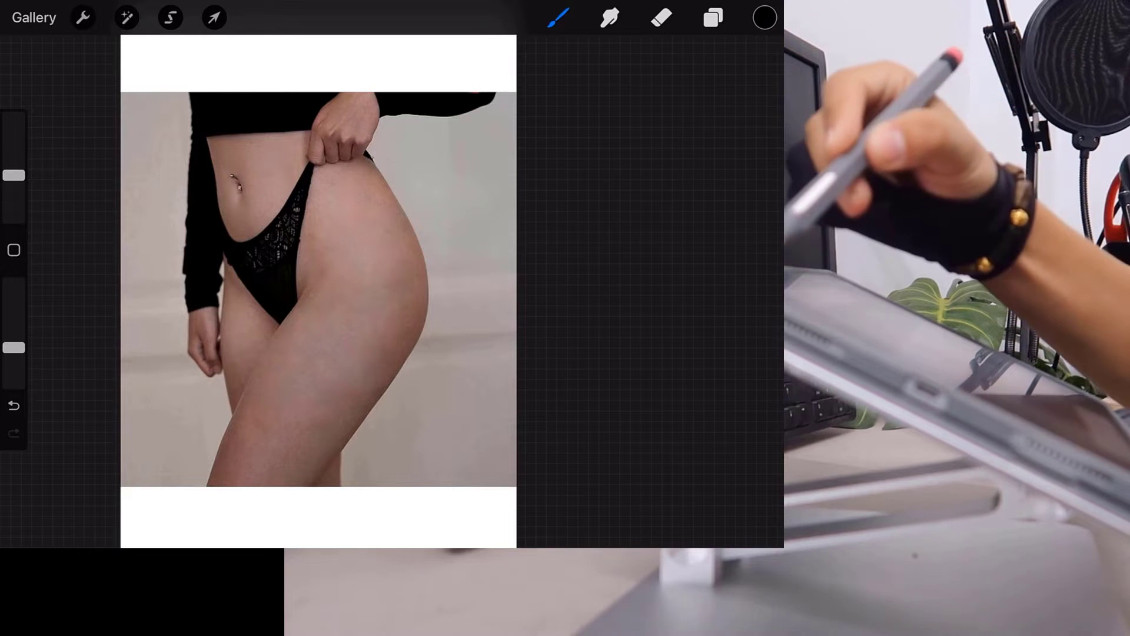
click(83, 18)
click(92, 188)
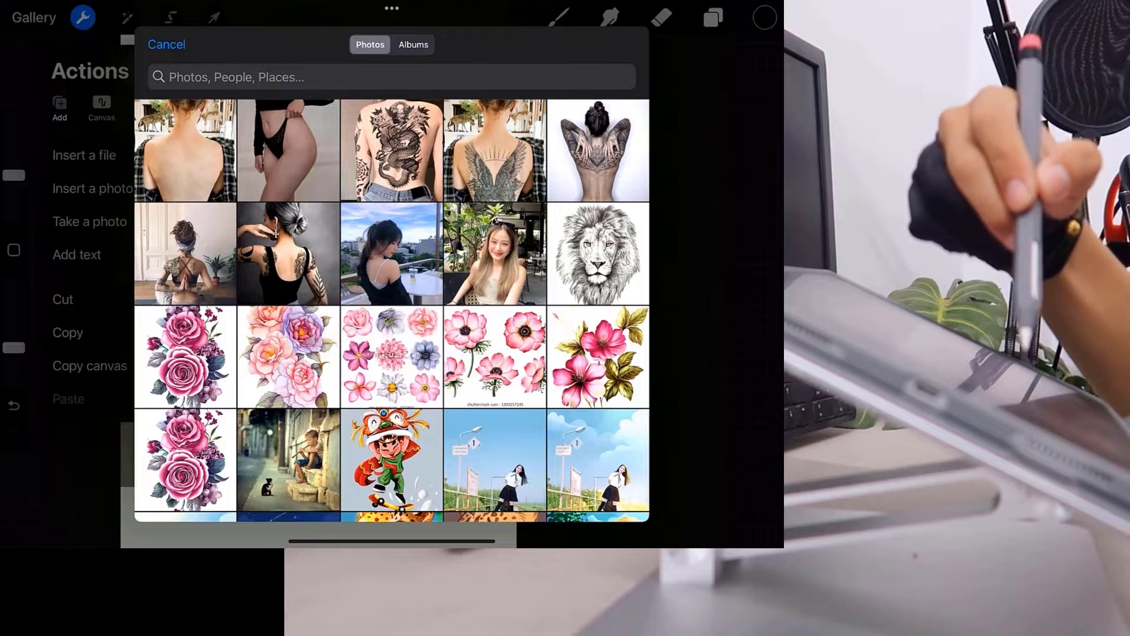
Step: Import the pink watercolor rose artwork onto the canvas over the hip photo
click(288, 356)
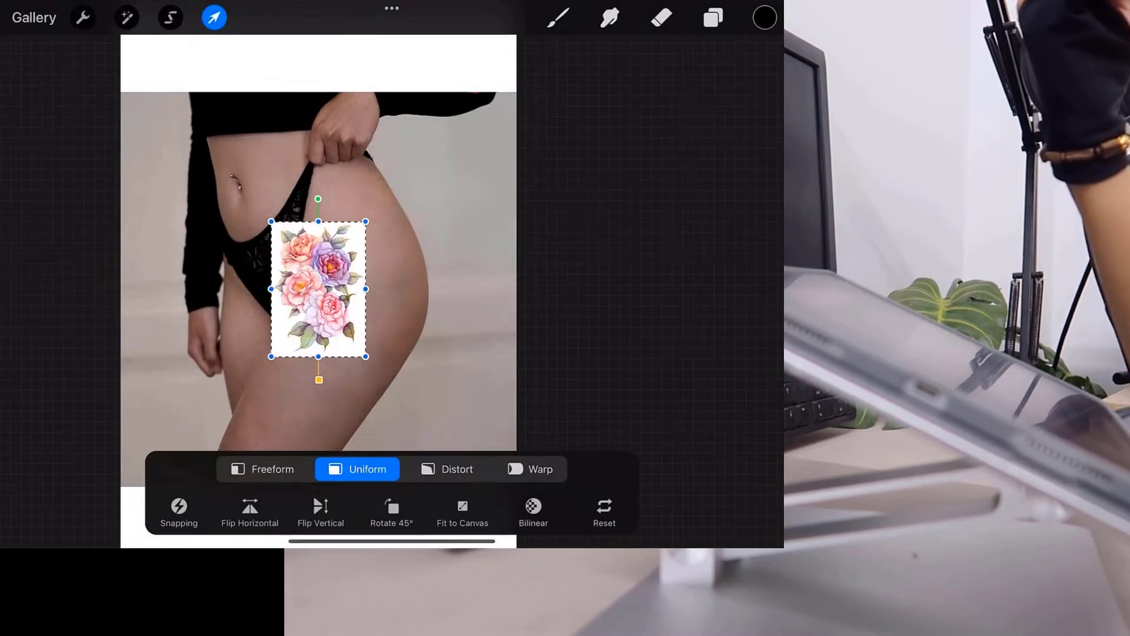
scroll(322, 270, up, 2)
scroll(322, 270, up, 1)
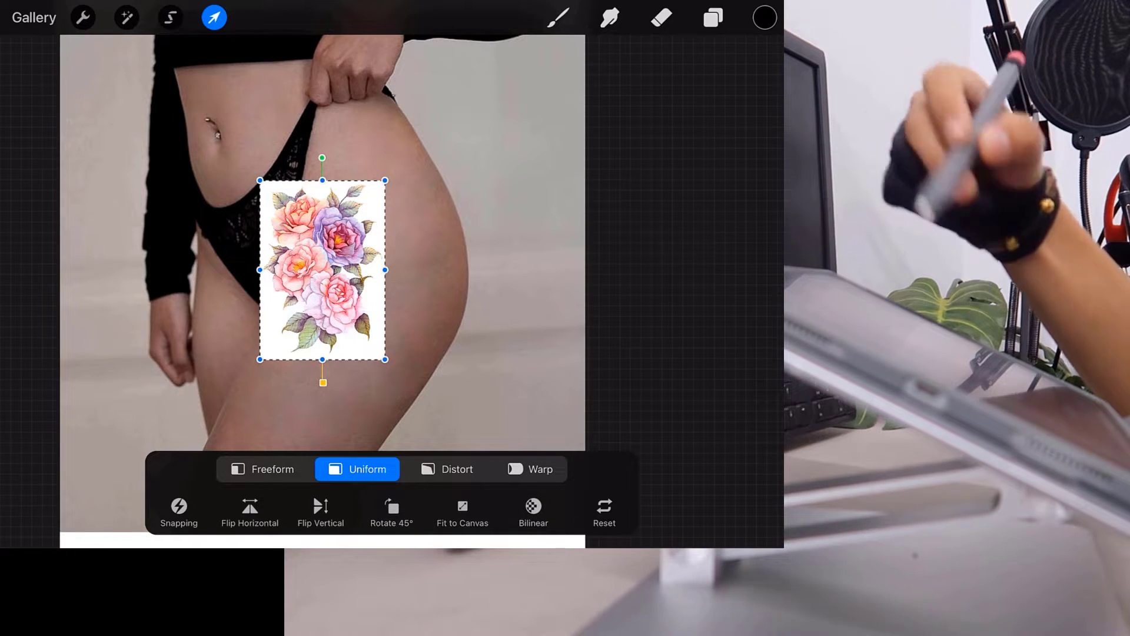
click(558, 18)
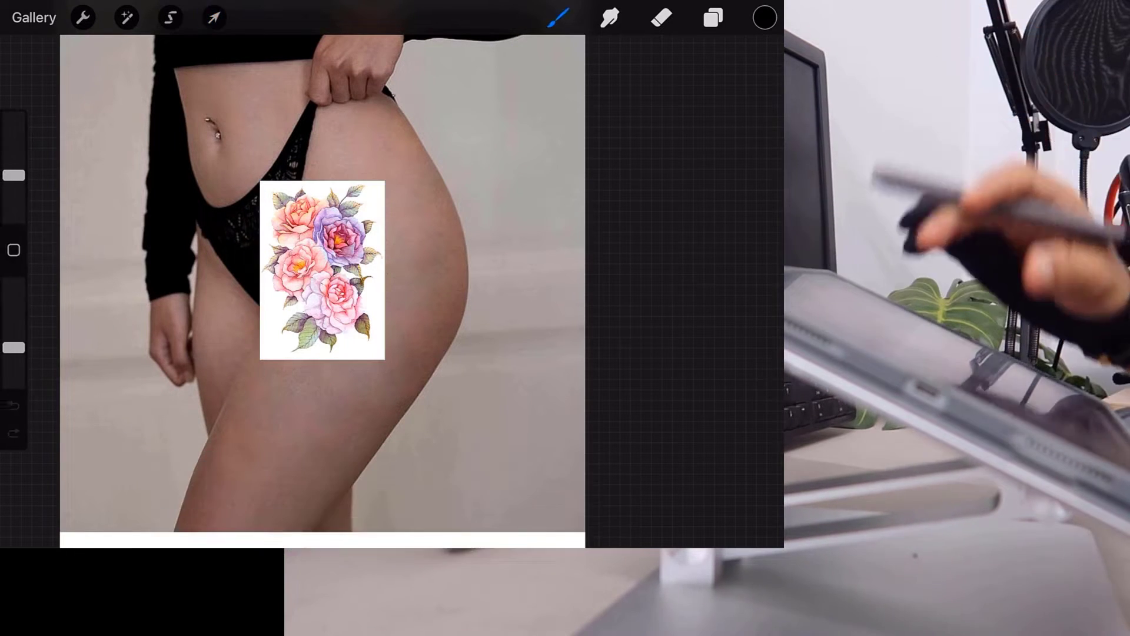
scroll(334, 336, up, 5)
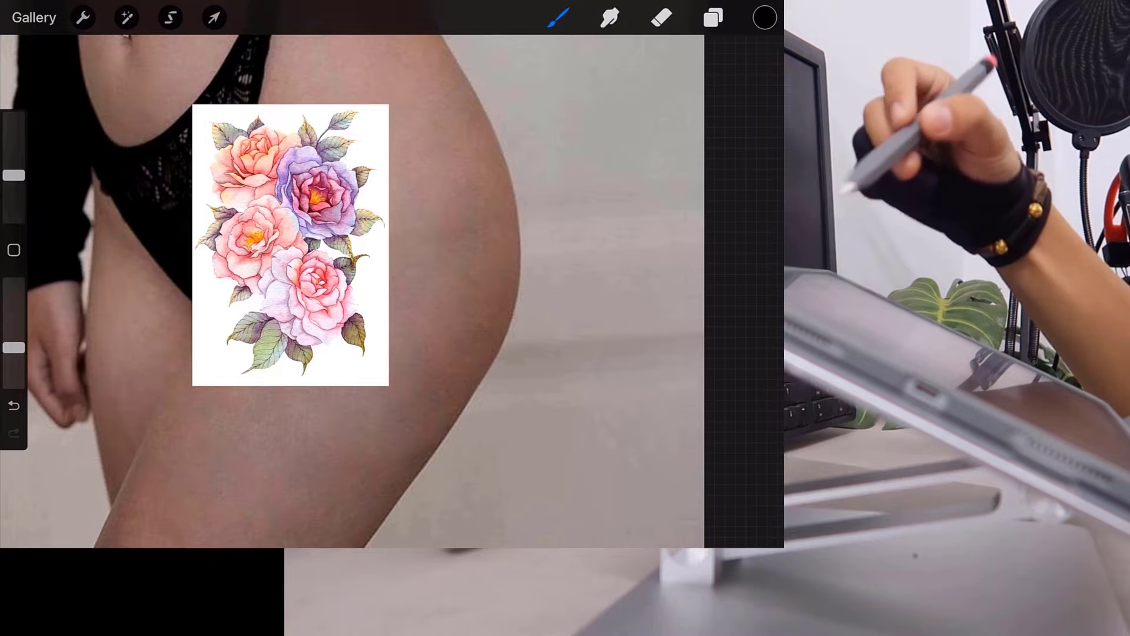
click(214, 17)
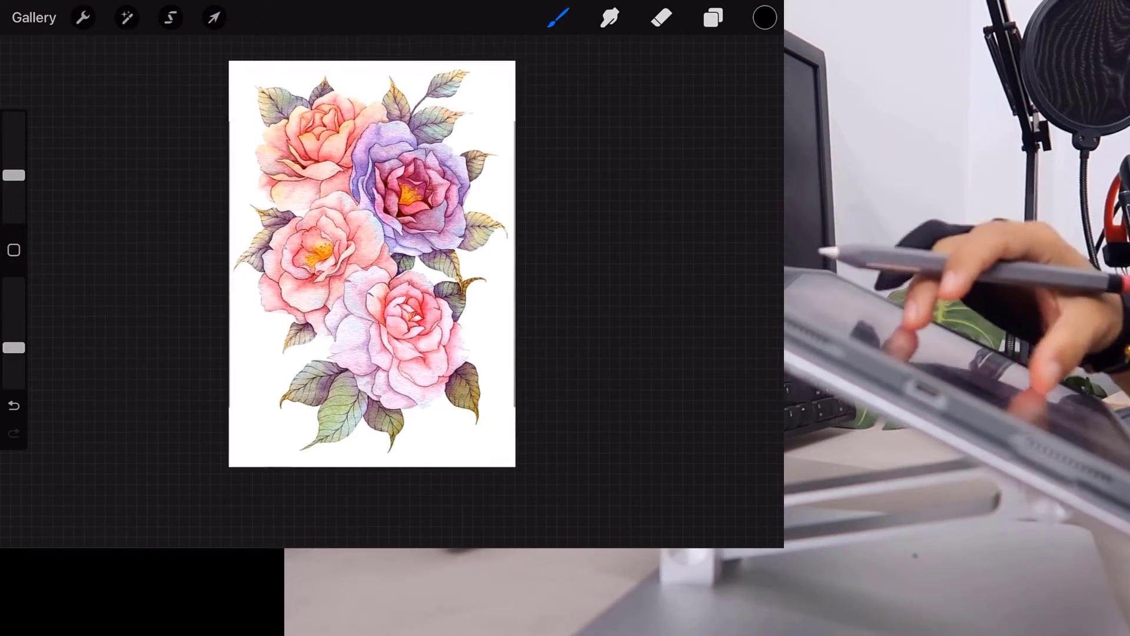
Step: Apply a 28% Sharpen adjustment to the rose artwork
scroll(392, 274, up, 5)
scroll(392, 274, up, 2)
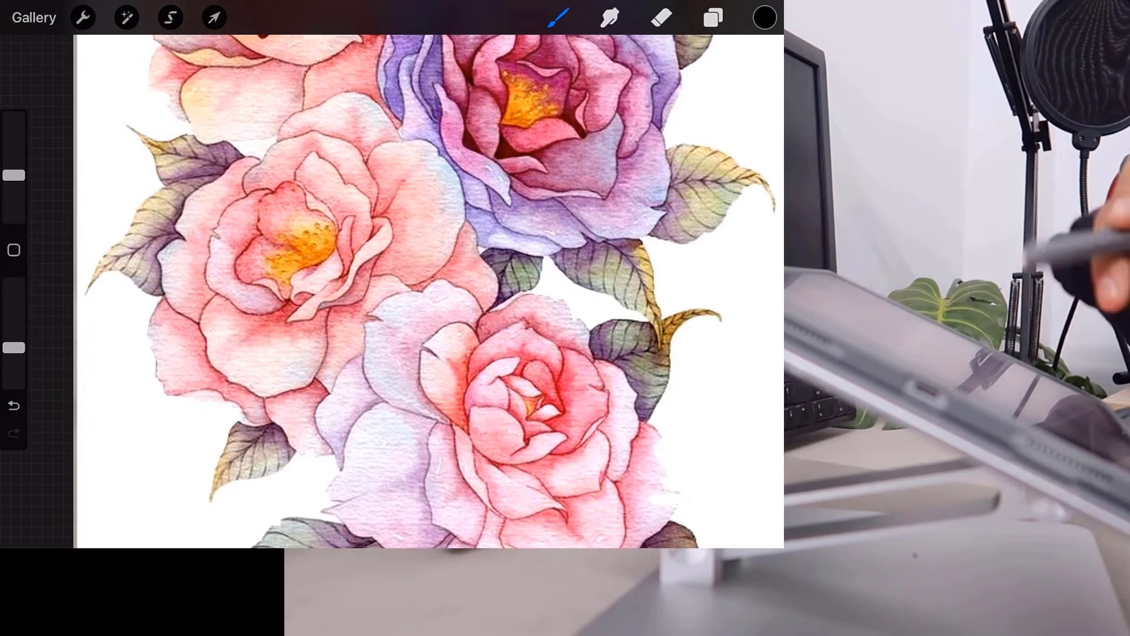
scroll(392, 275, up, 3)
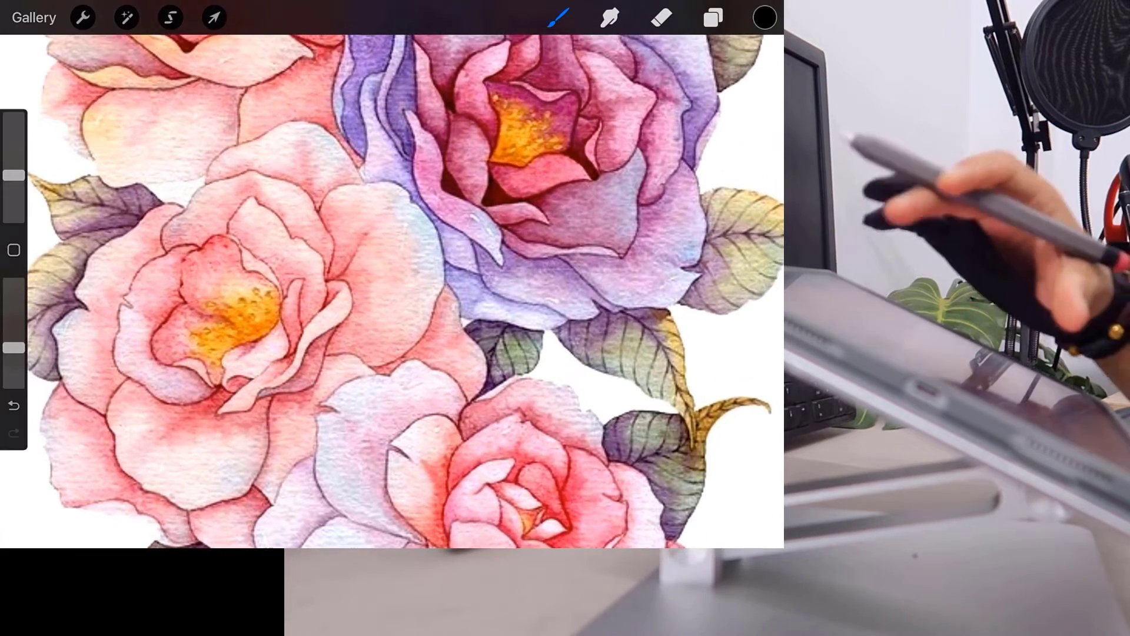
scroll(392, 274, down, 3)
scroll(393, 274, down, 2)
scroll(392, 274, down, 2)
scroll(393, 275, down, 1)
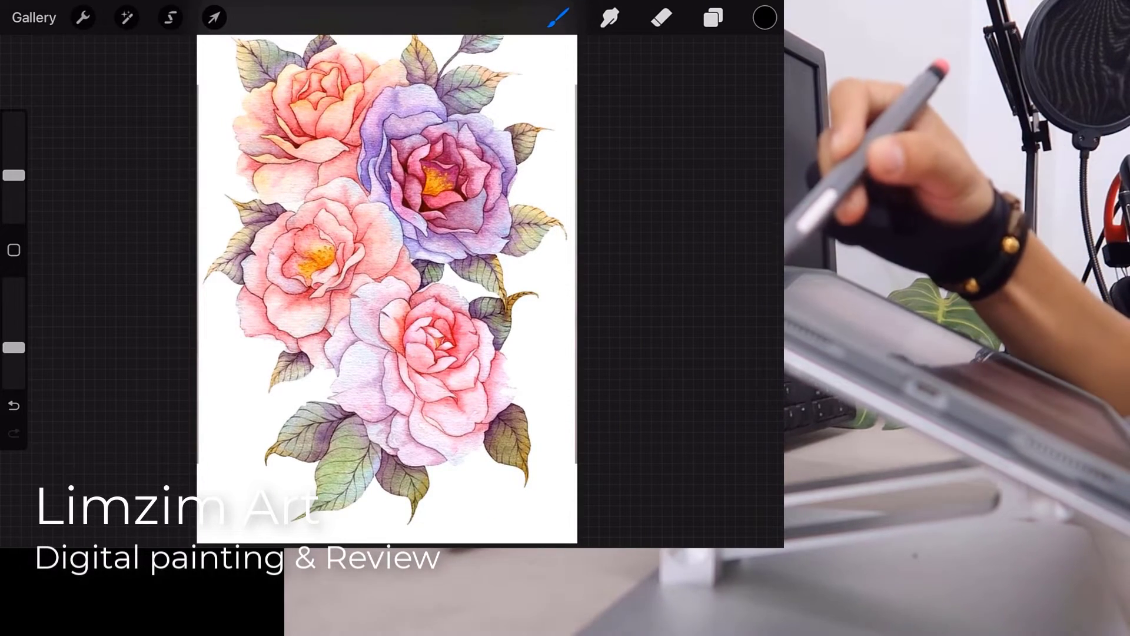
click(126, 18)
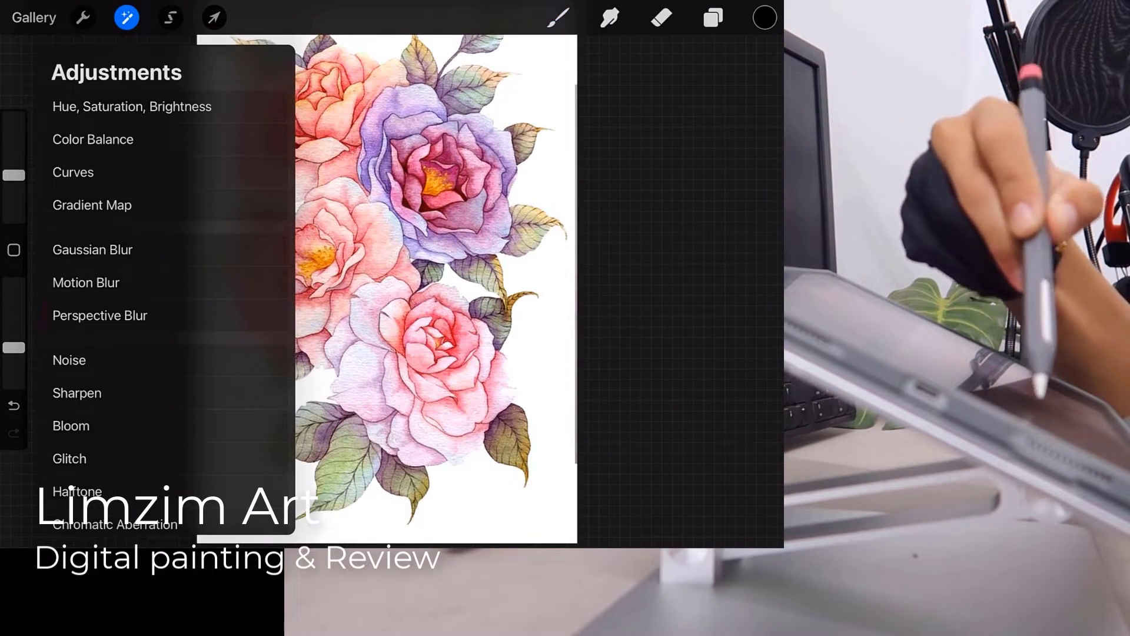
scroll(165, 295, down, 3)
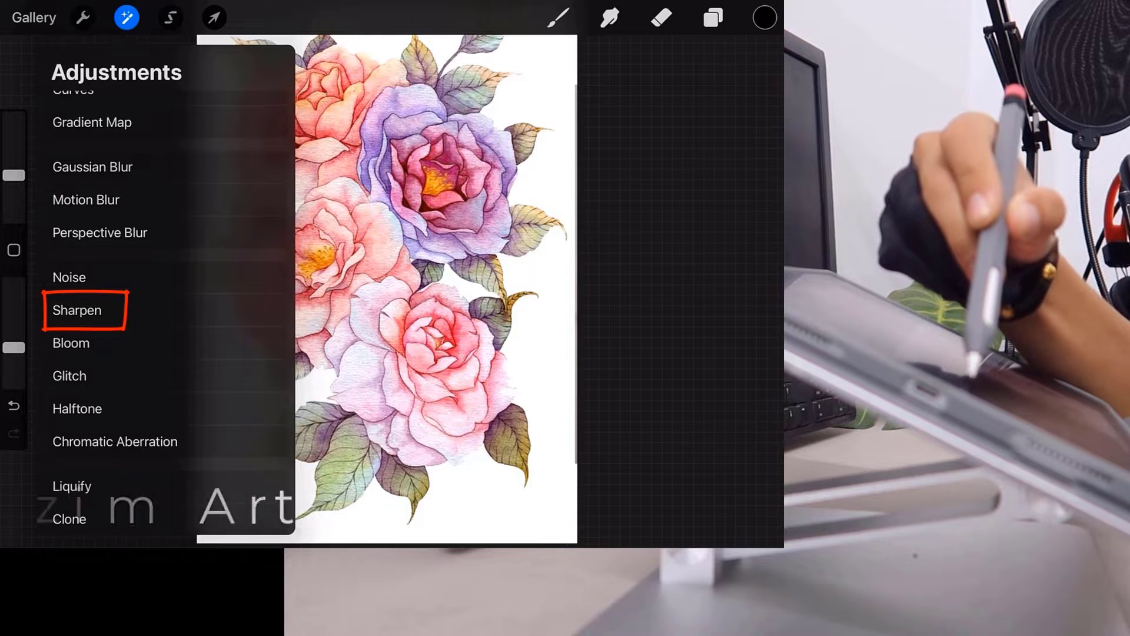
click(77, 311)
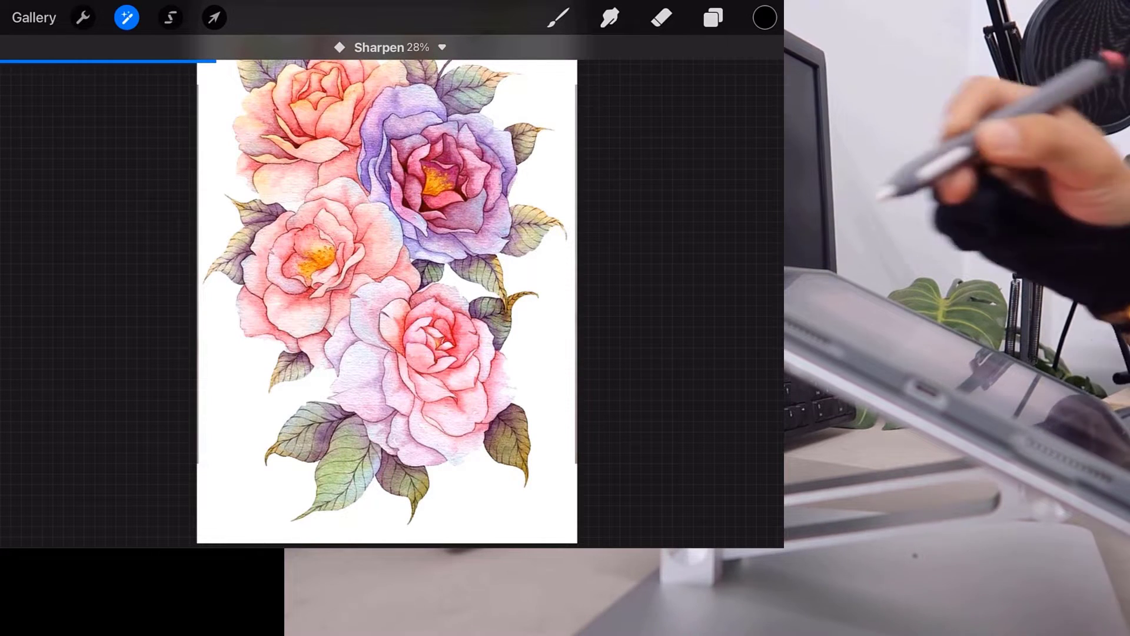
click(558, 18)
Step: Inspect the sharpened roses and bring the Adjustments list back up
scroll(365, 283, up, 5)
scroll(365, 283, down, 3)
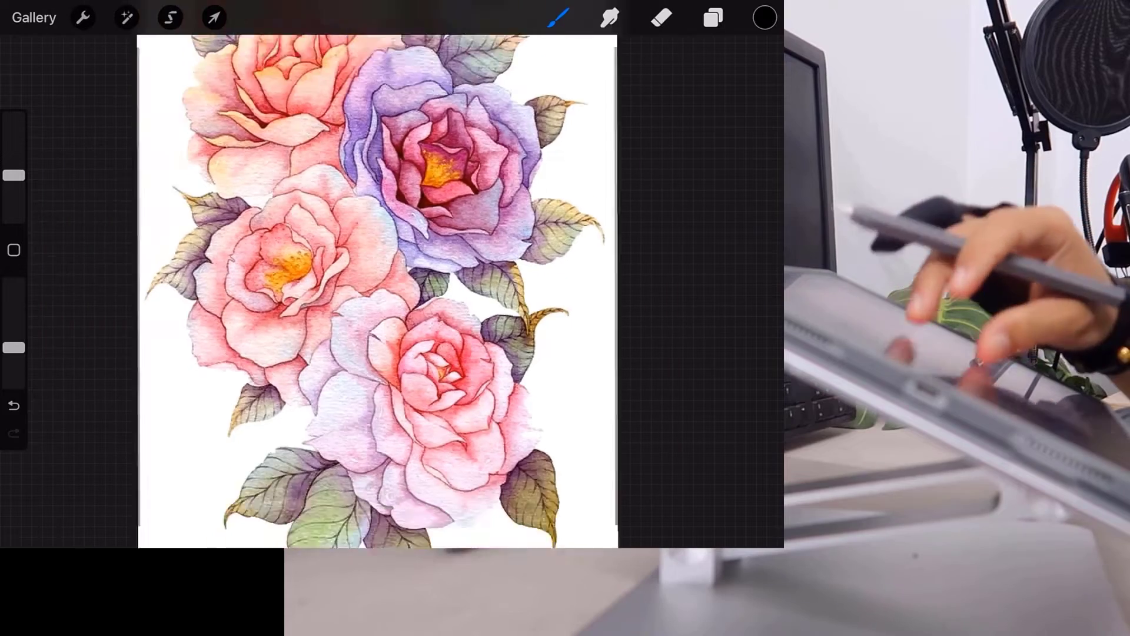
scroll(365, 283, down, 2)
scroll(365, 283, up, 4)
scroll(365, 283, down, 2)
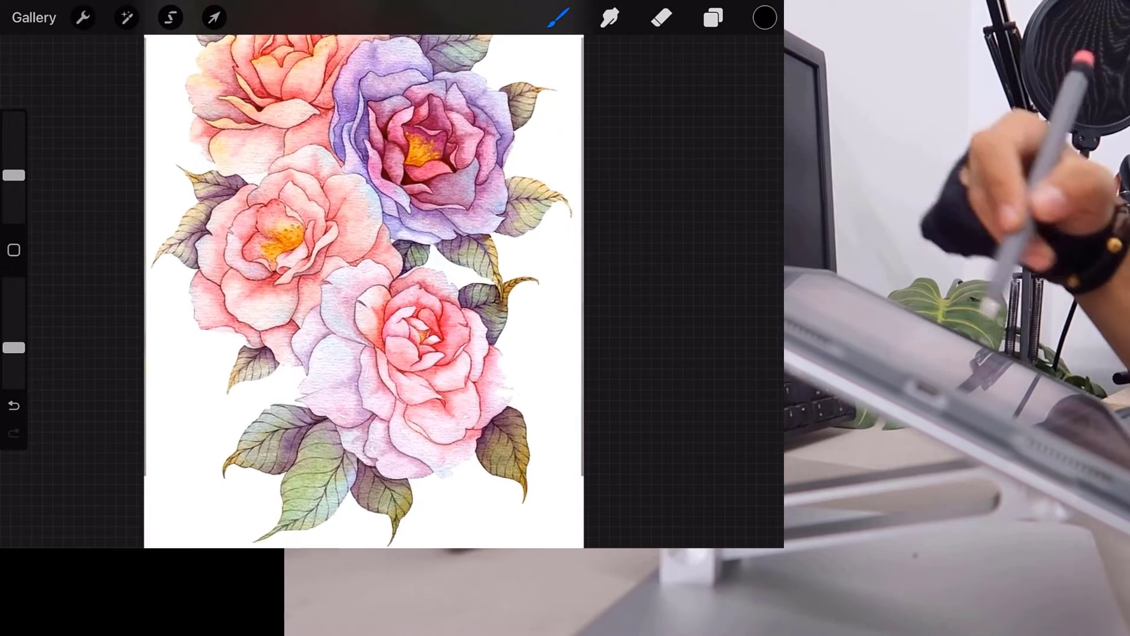
scroll(365, 283, down, 2)
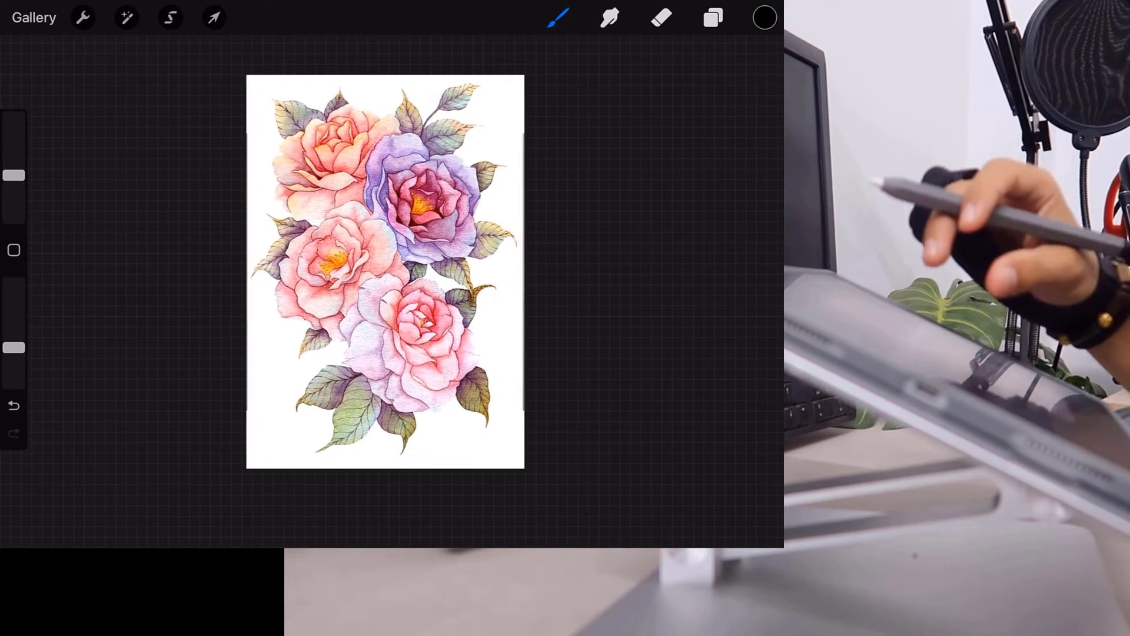
scroll(353, 273, up, 2)
click(127, 17)
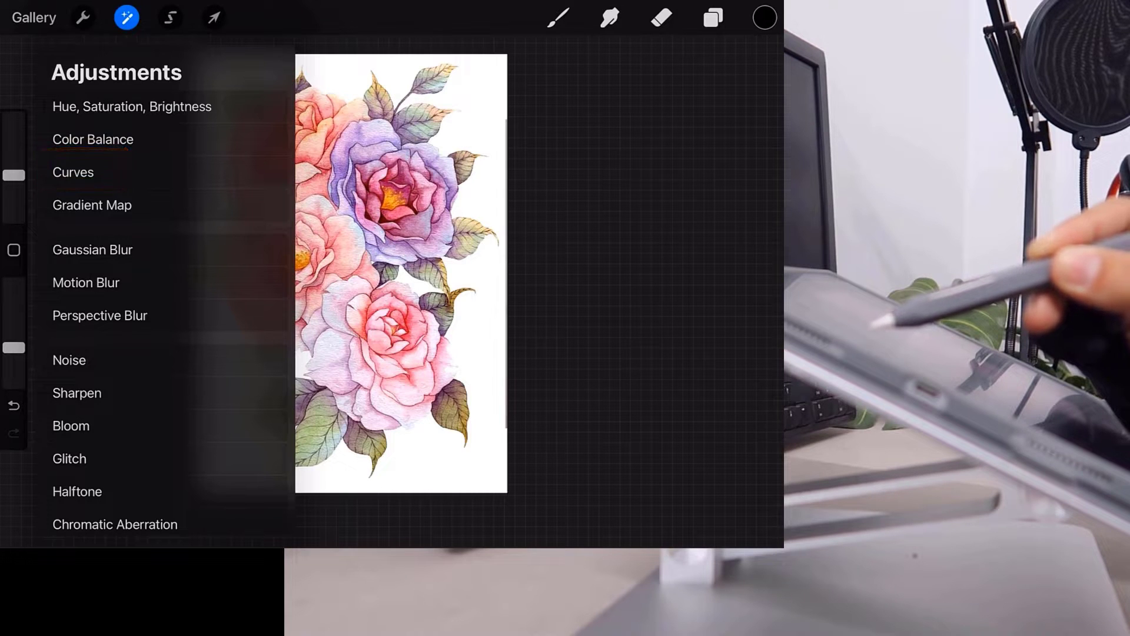
Step: Shape the Gamma curve into a brightening S-curve for more contrast
click(73, 172)
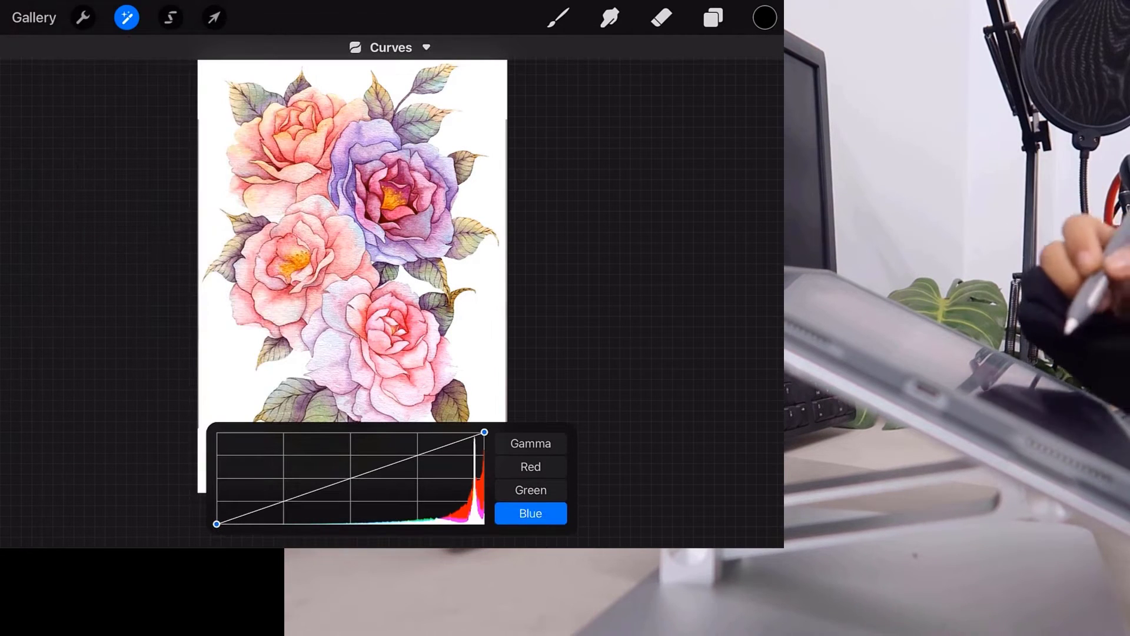
click(530, 443)
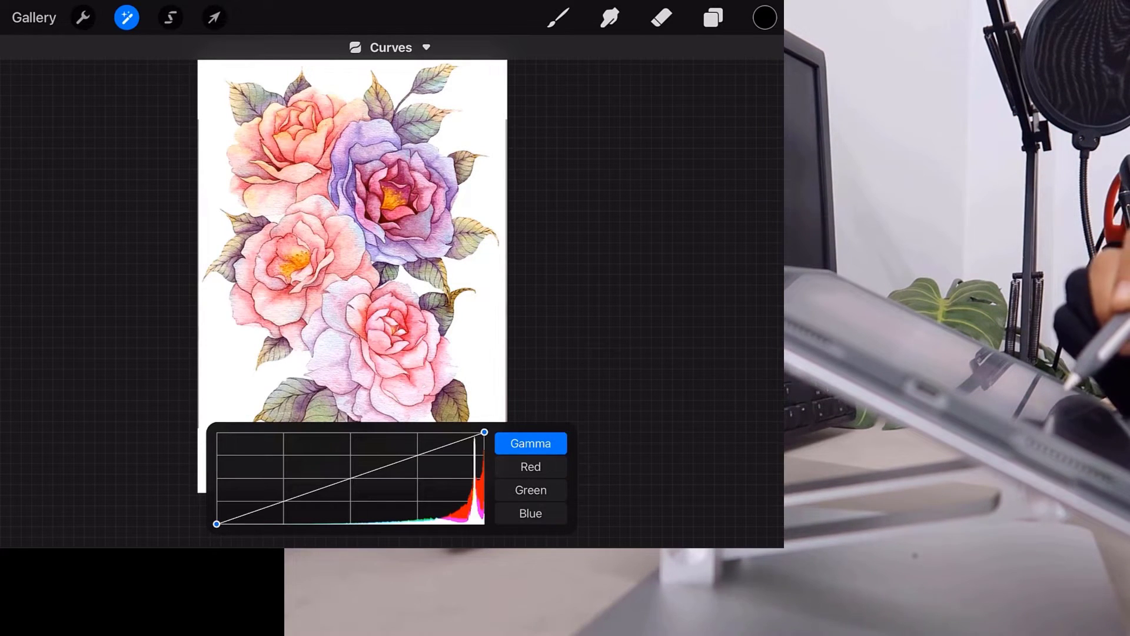
drag(416, 456, 415, 450)
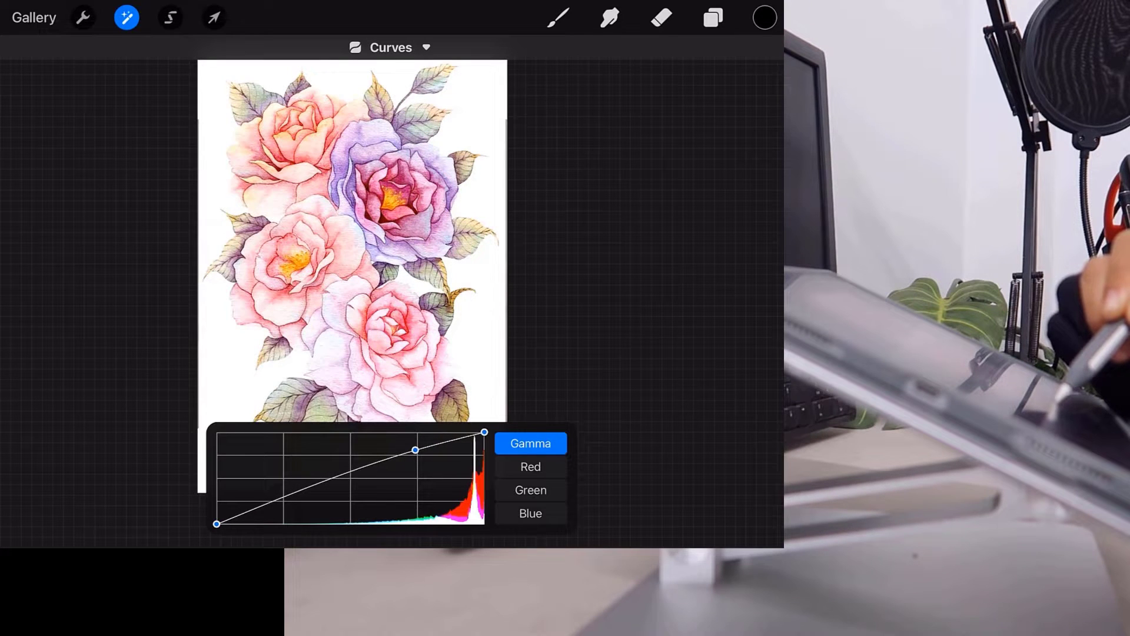
drag(280, 500, 281, 510)
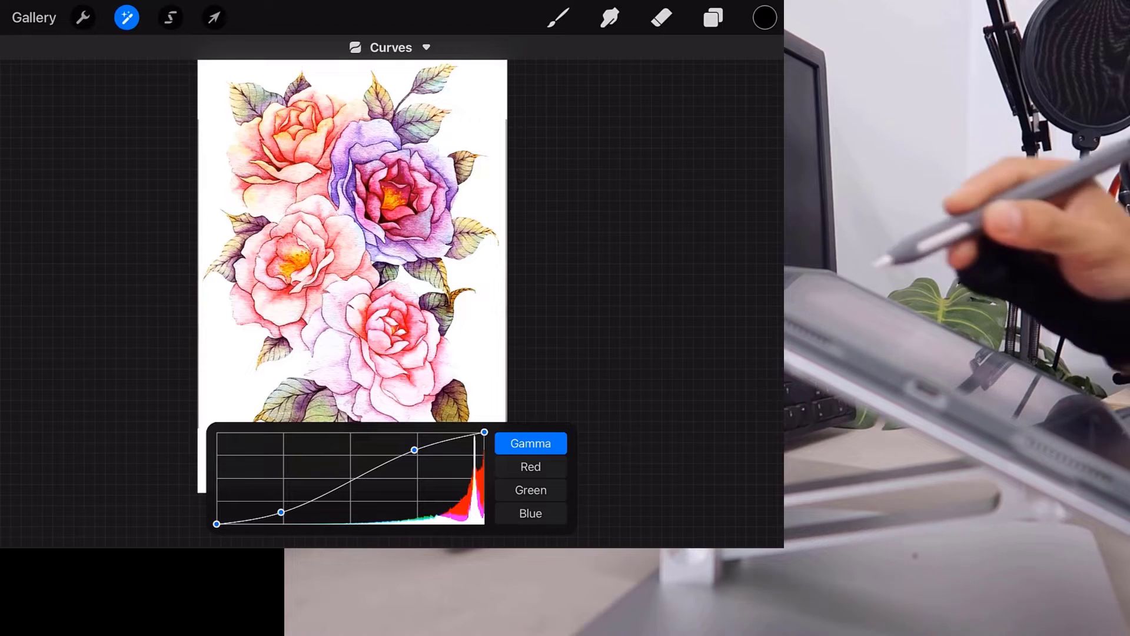
Step: Raise the red curve and S-curve the green channel to shift the roses' colours
click(531, 466)
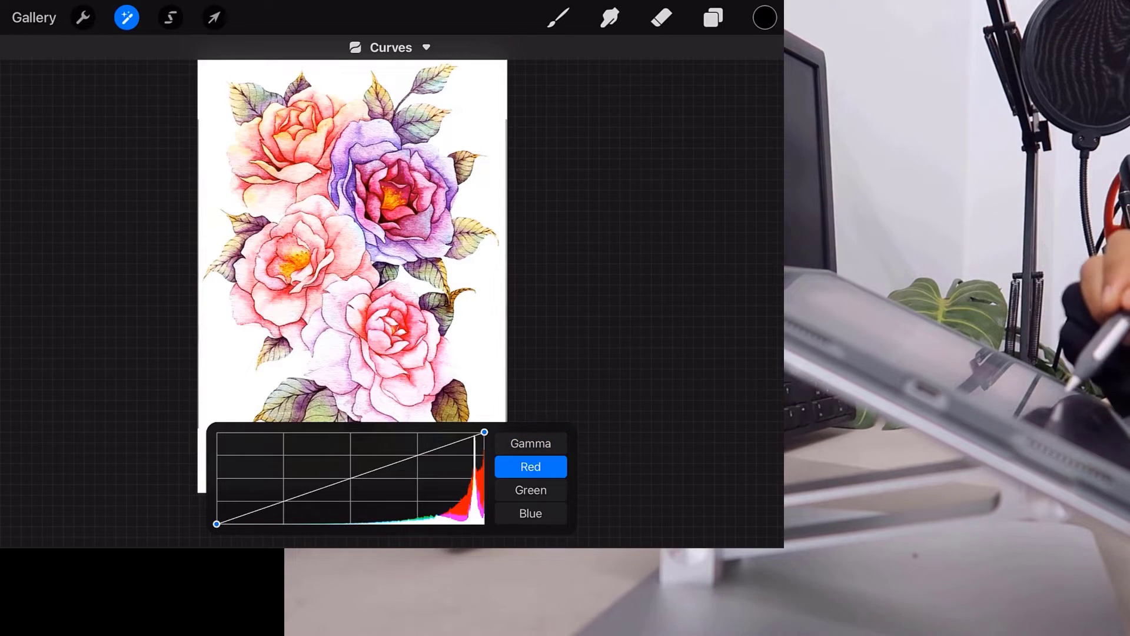
drag(415, 456, 415, 446)
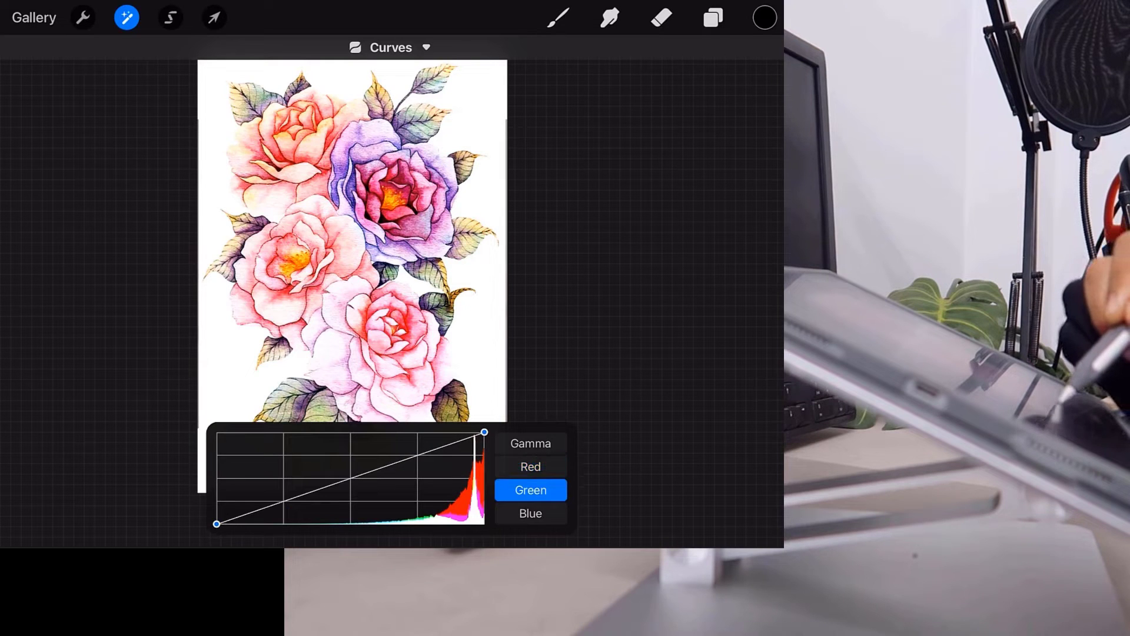
drag(418, 456, 418, 446)
drag(292, 496, 291, 508)
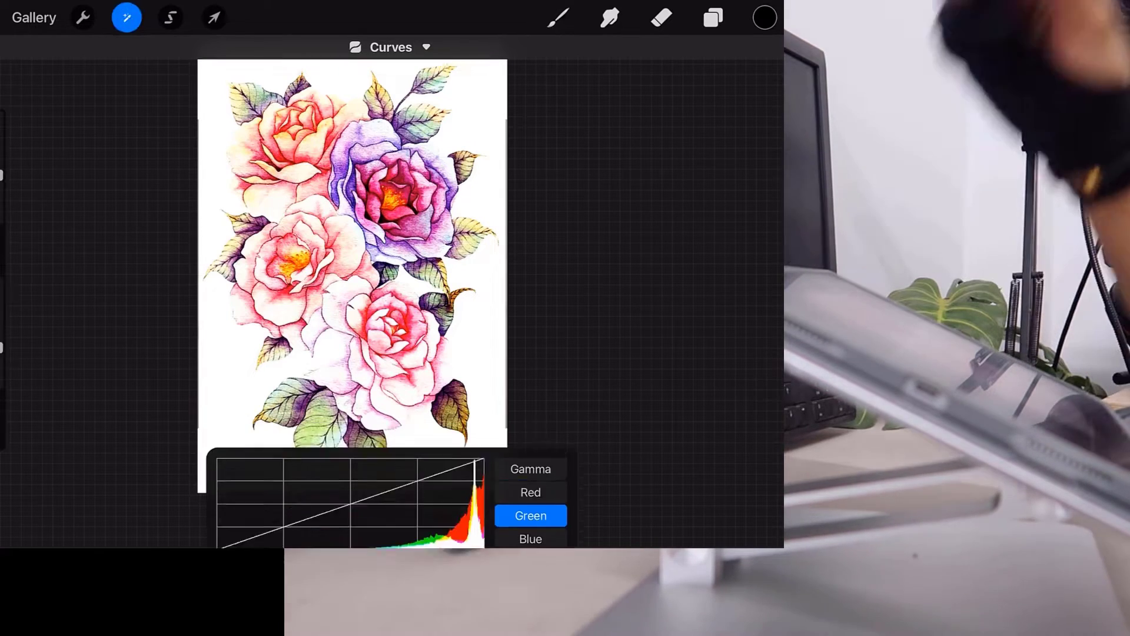
scroll(352, 253, up, 5)
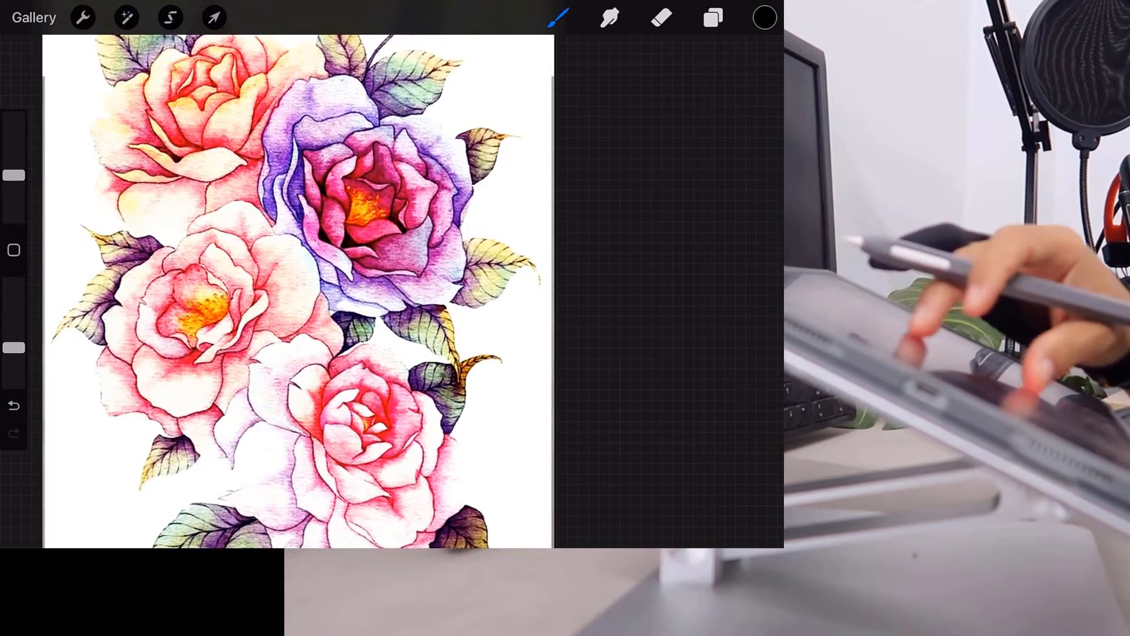
scroll(298, 292, down, 5)
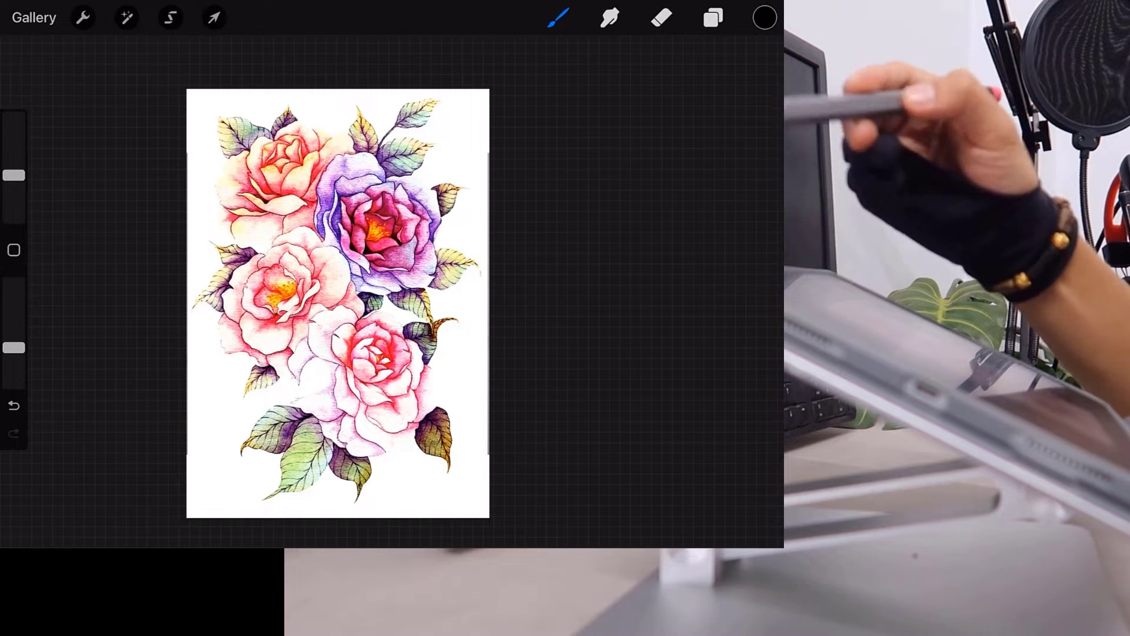
Step: Set the roses' saturation to None and brightness to about 47%
click(127, 17)
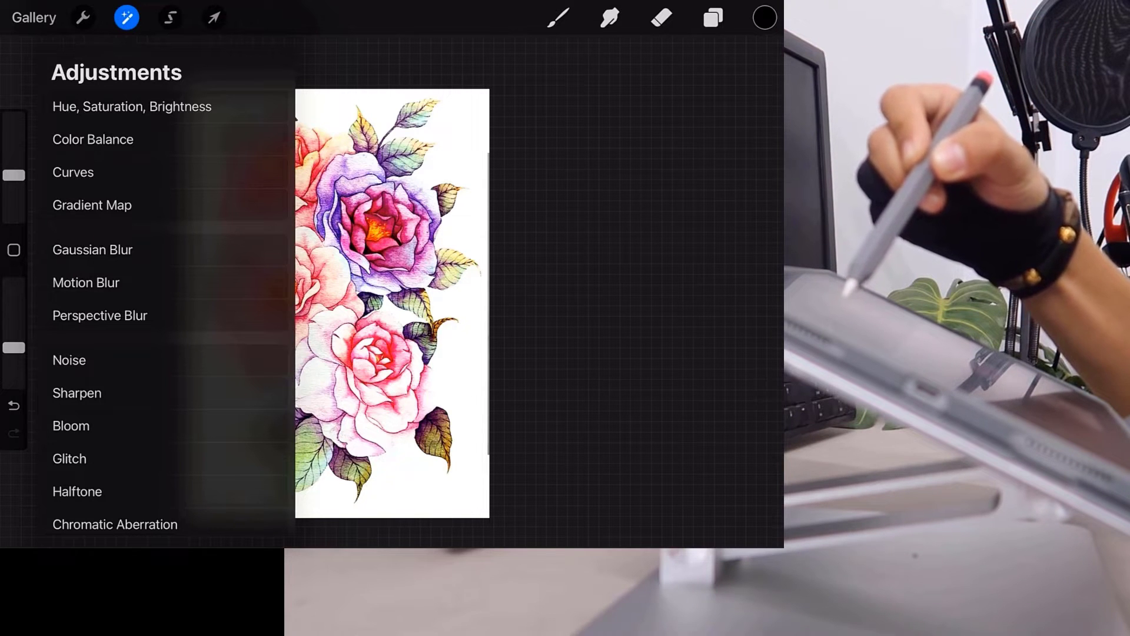
click(132, 106)
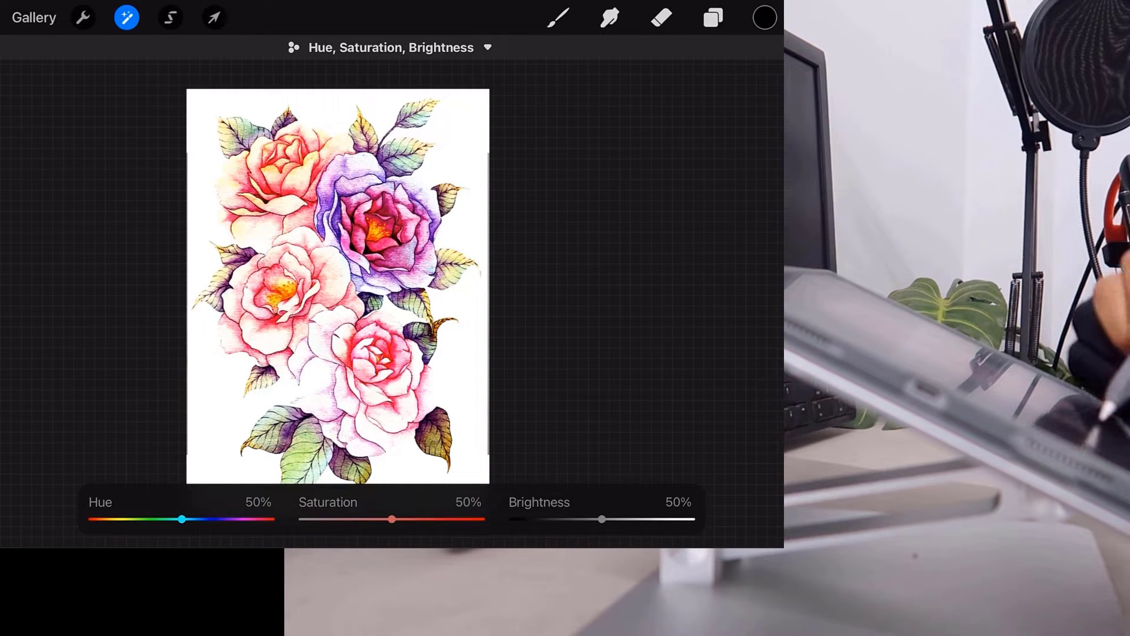
drag(376, 519, 302, 519)
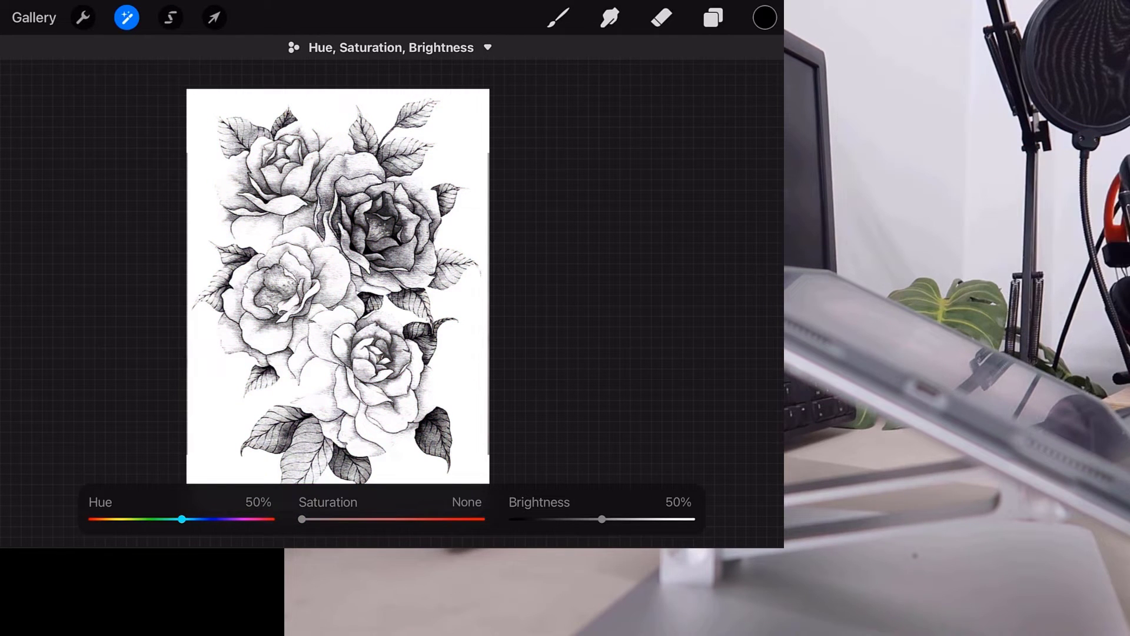
mouse_move(602, 518)
mouse_down()
mouse_move(618, 518)
mouse_move(603, 519)
mouse_up()
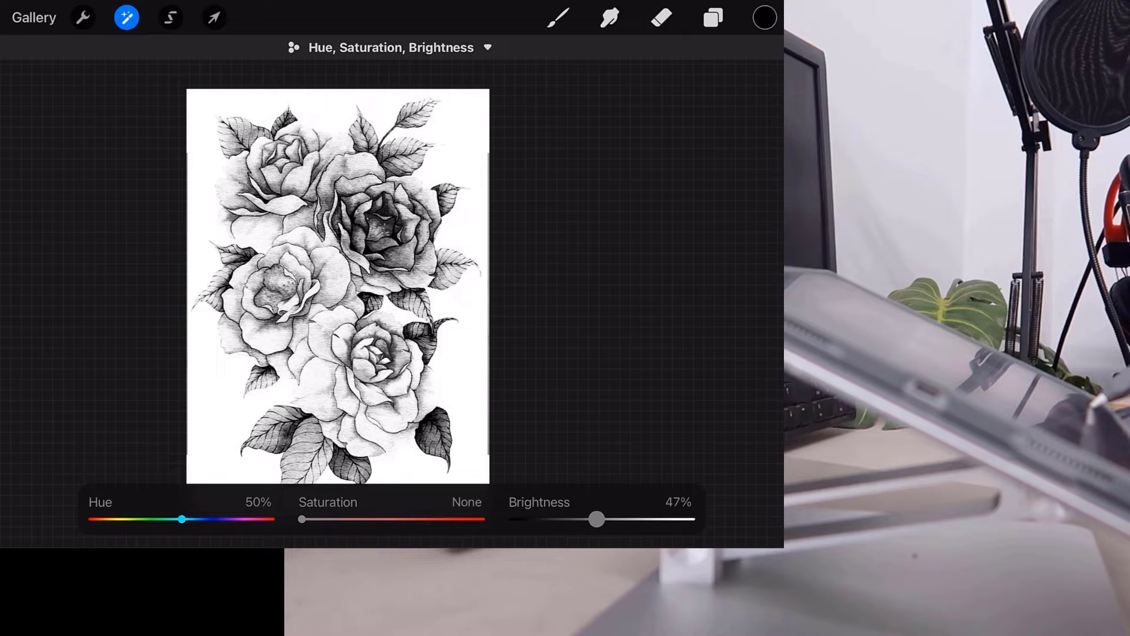
scroll(338, 286, down, 2)
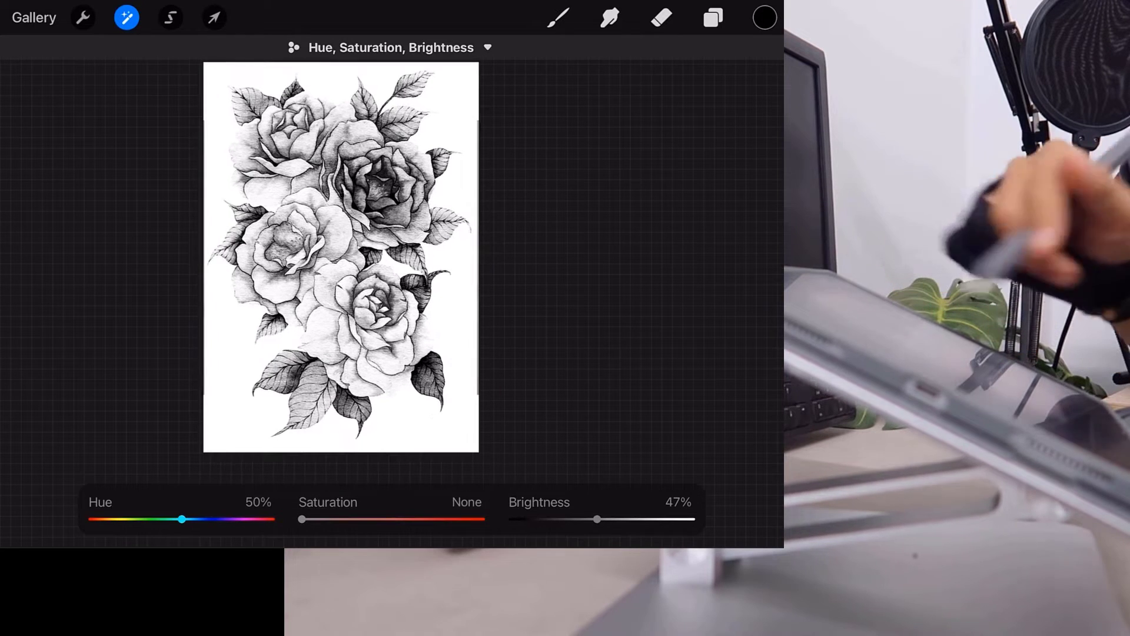
key(b)
scroll(343, 297, up, 2)
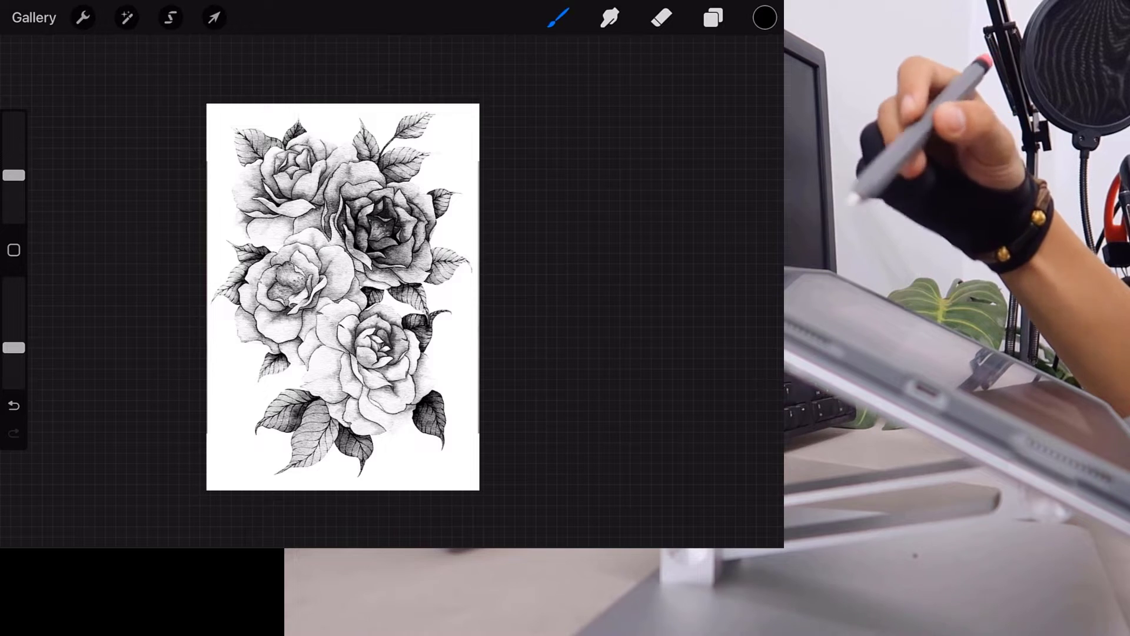
Step: Scale the greyscale roses down and position them over the woman's thigh
click(214, 17)
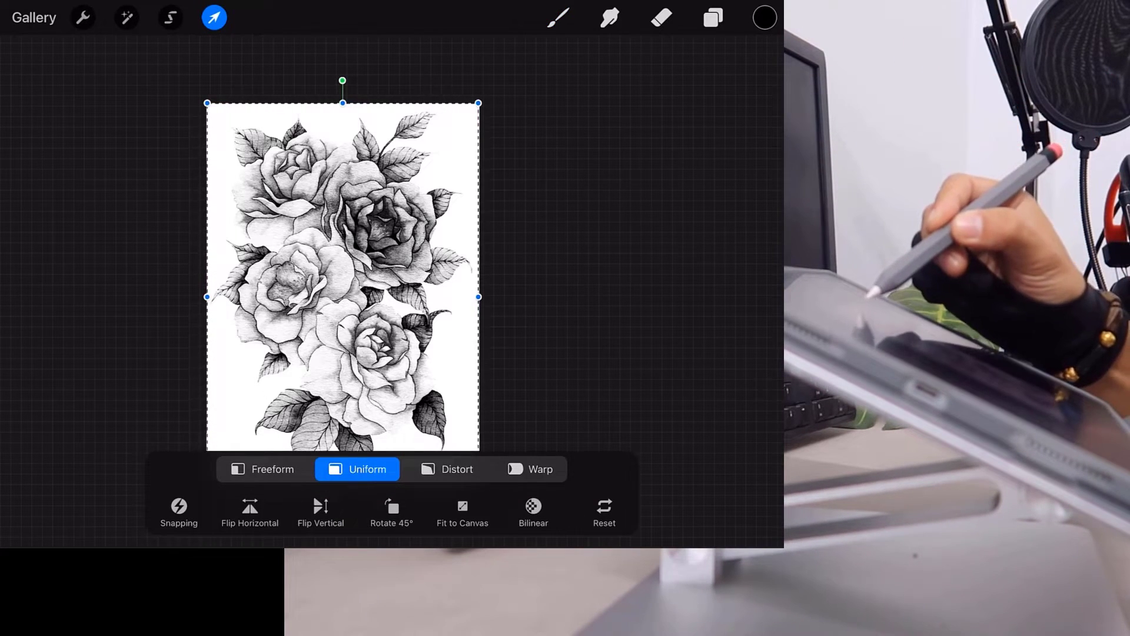
drag(478, 103, 339, 303)
drag(273, 374, 353, 303)
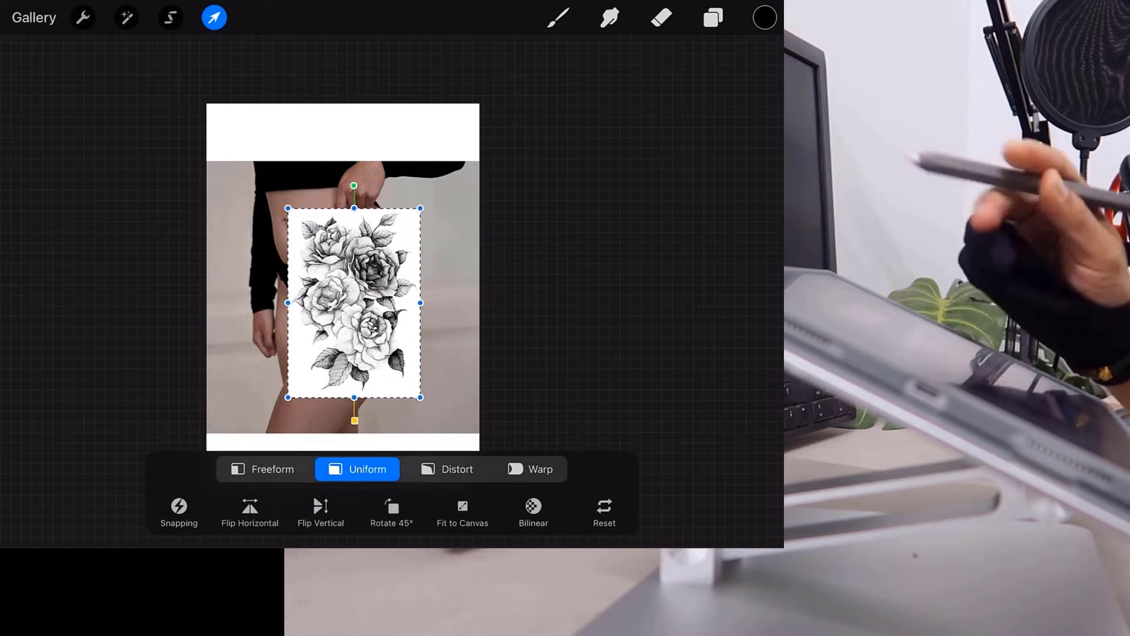
drag(417, 164, 383, 210)
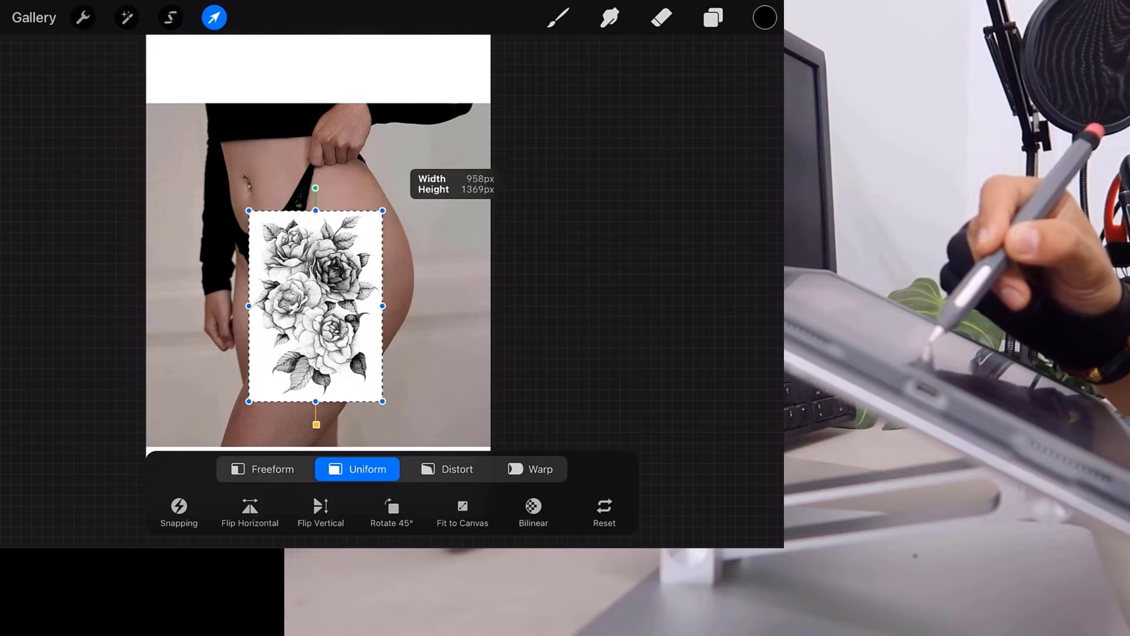
drag(315, 307, 345, 314)
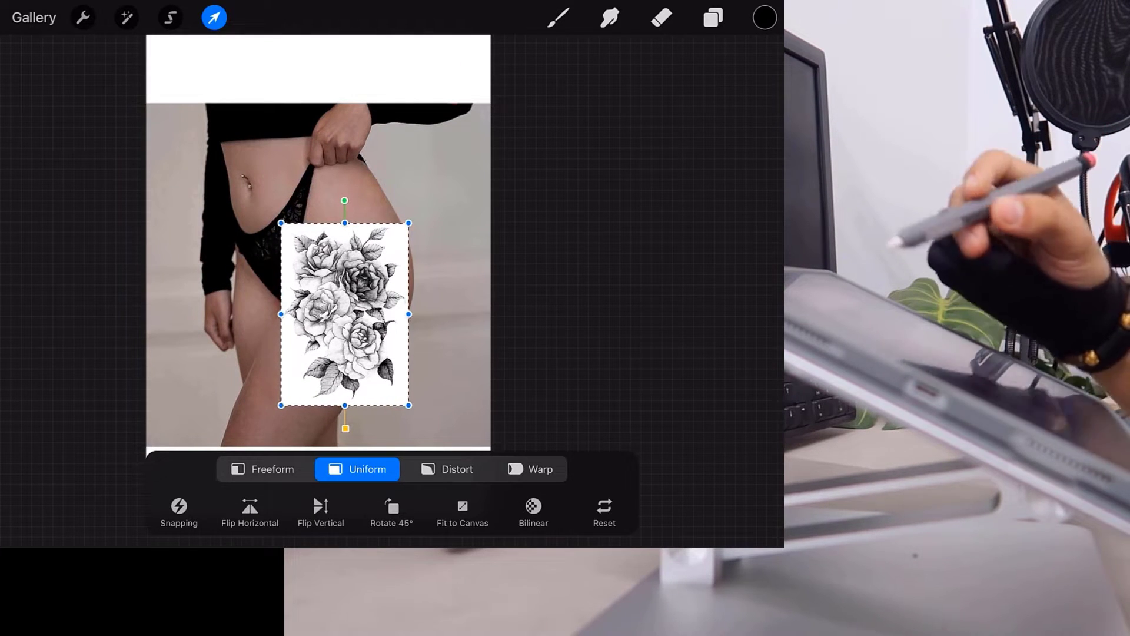
click(558, 18)
scroll(312, 283, up, 3)
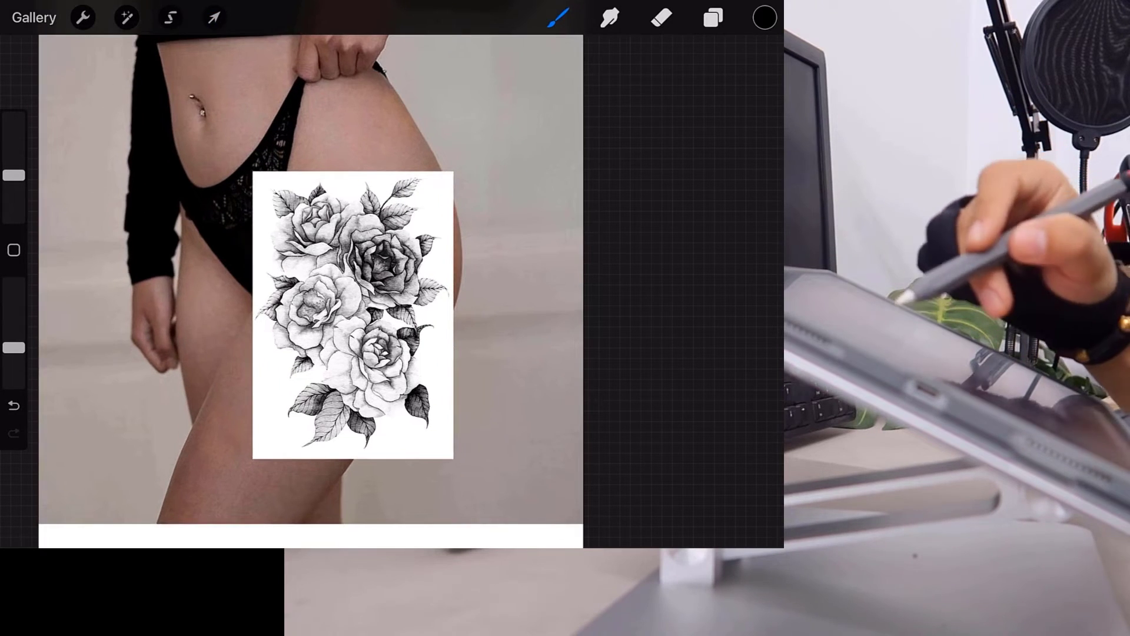
scroll(312, 282, up, 2)
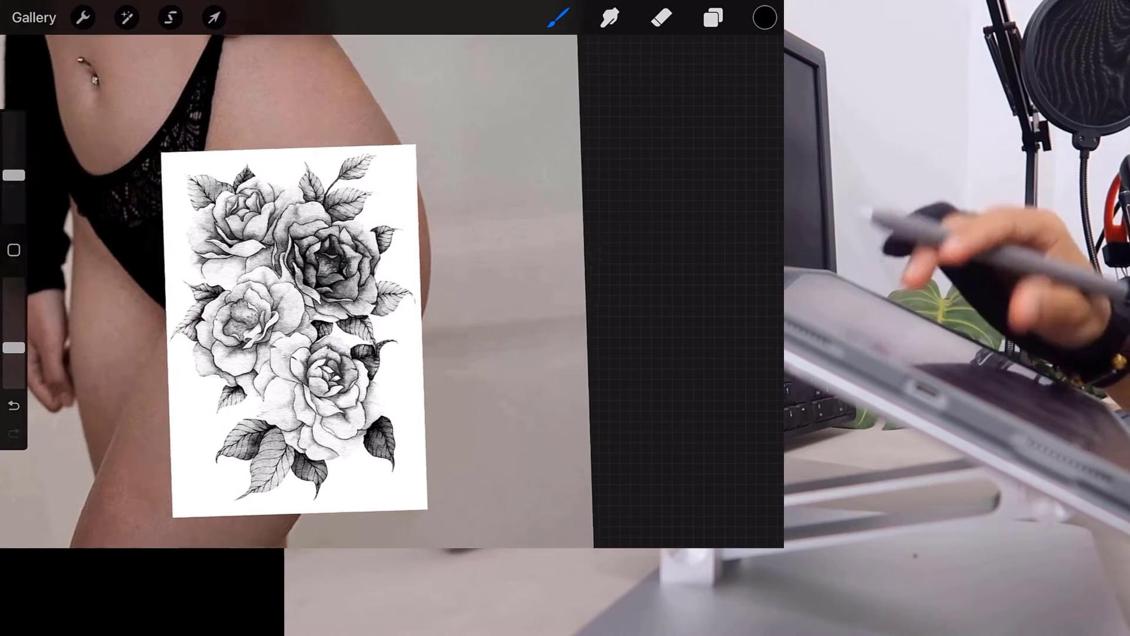
scroll(295, 295, down, 1)
click(713, 18)
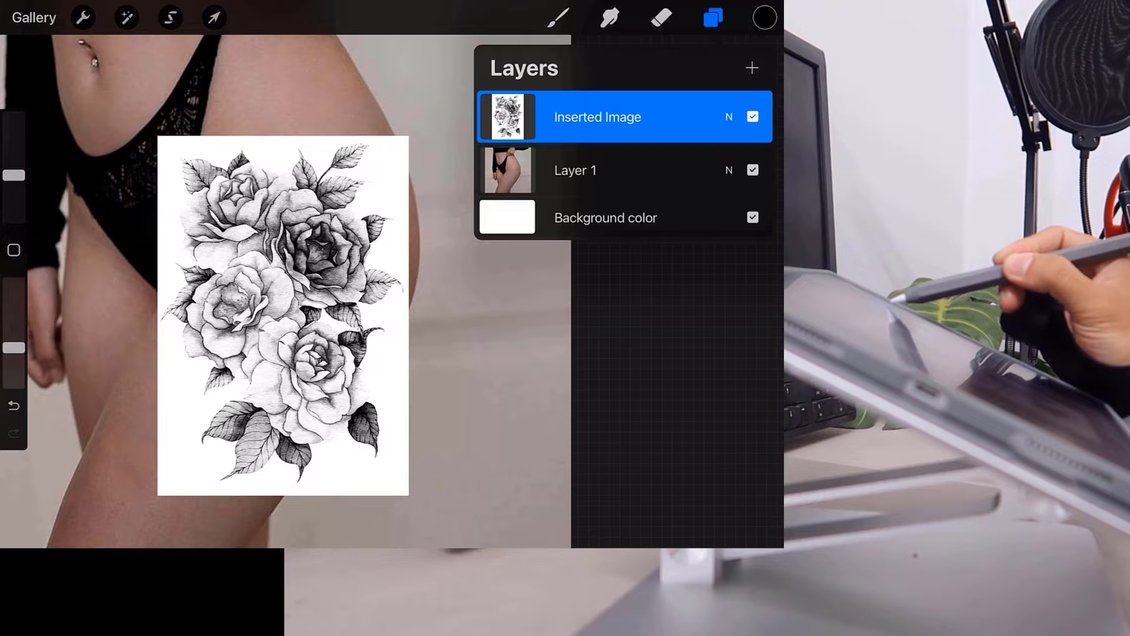
Step: Switch the Inserted Image rose layer to the Multiply blend mode
click(729, 116)
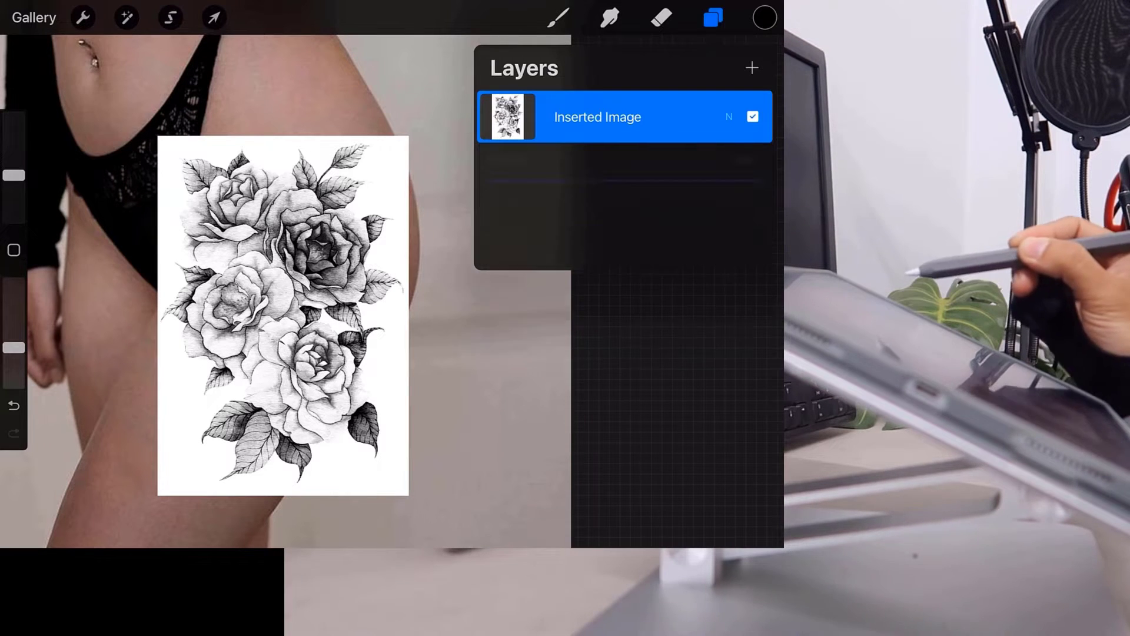
scroll(624, 340, up, 3)
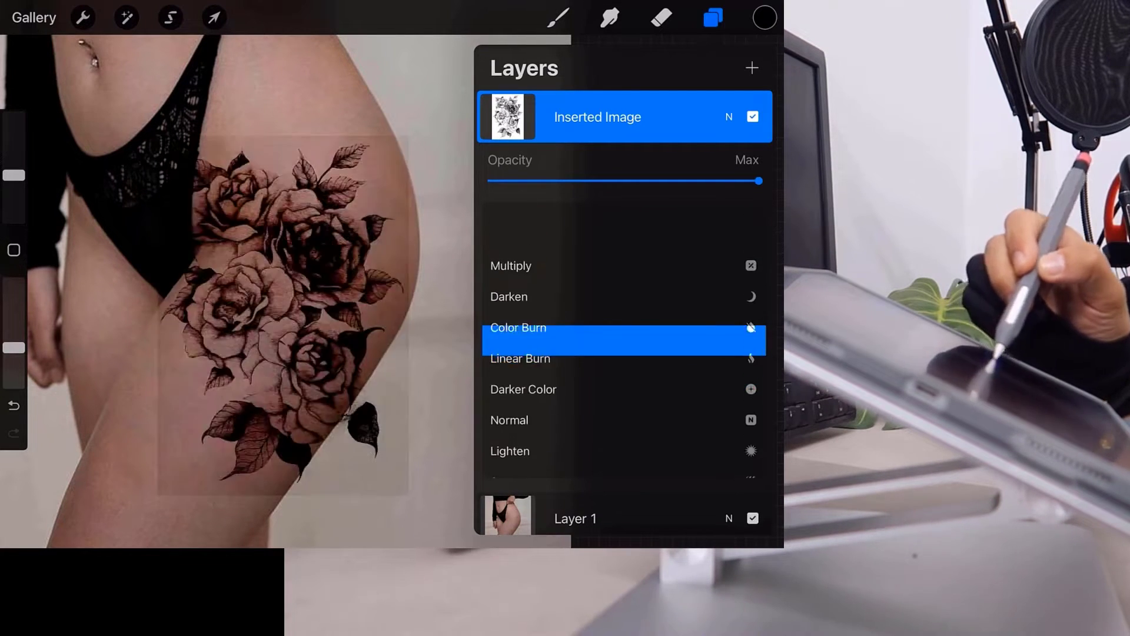
scroll(624, 340, up, 2)
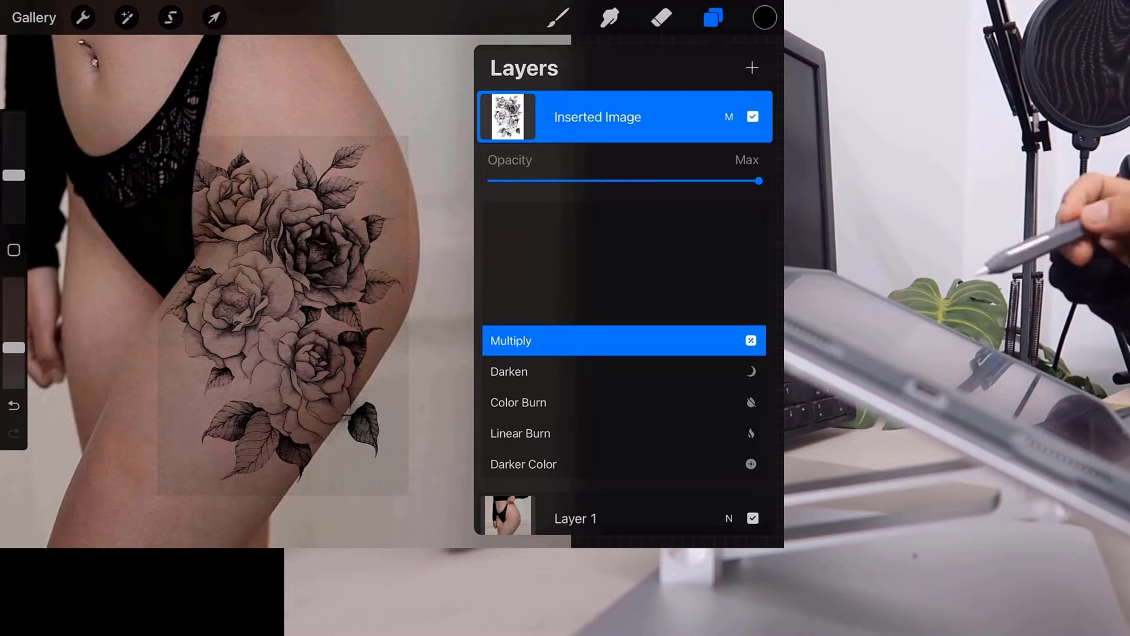
click(729, 116)
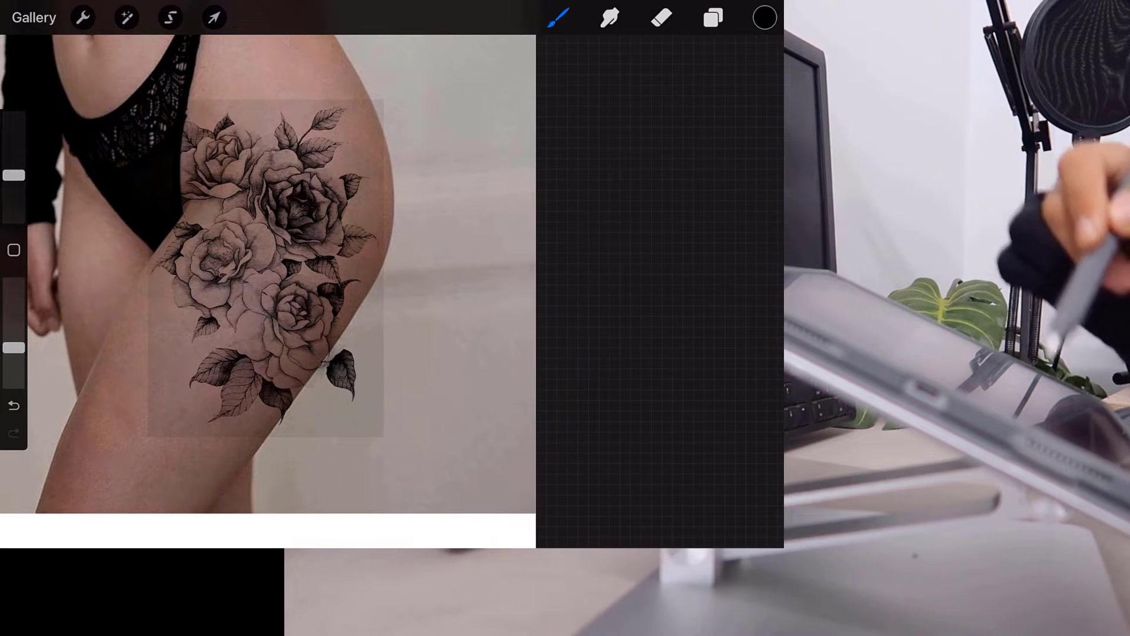
Step: Raise the rose tattoo layer's brightness to about 56%
click(127, 17)
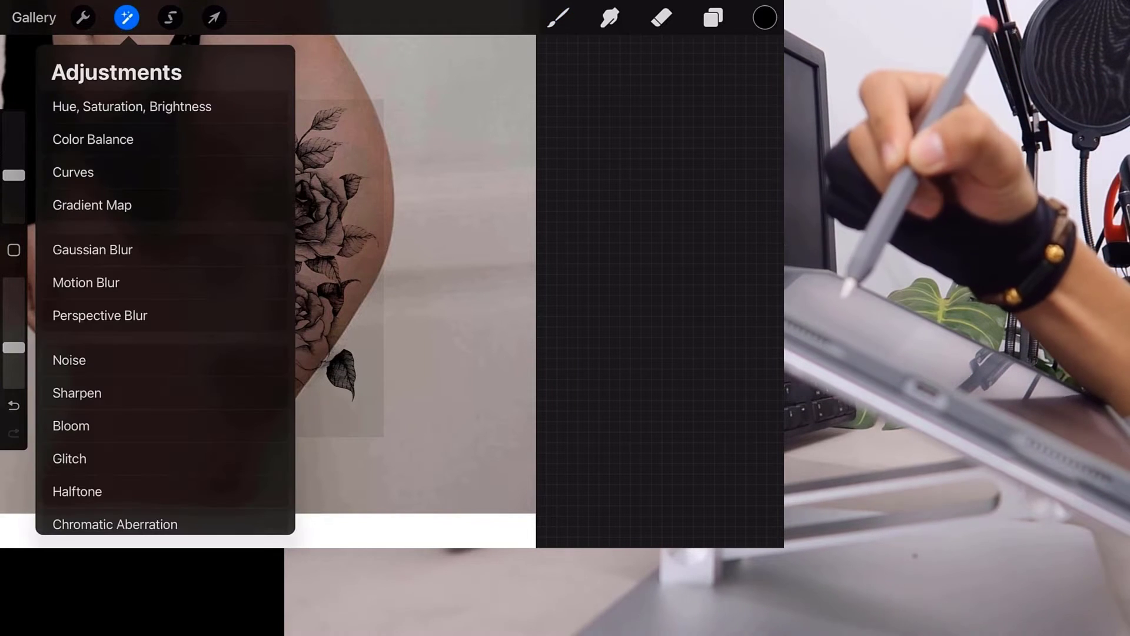
click(132, 107)
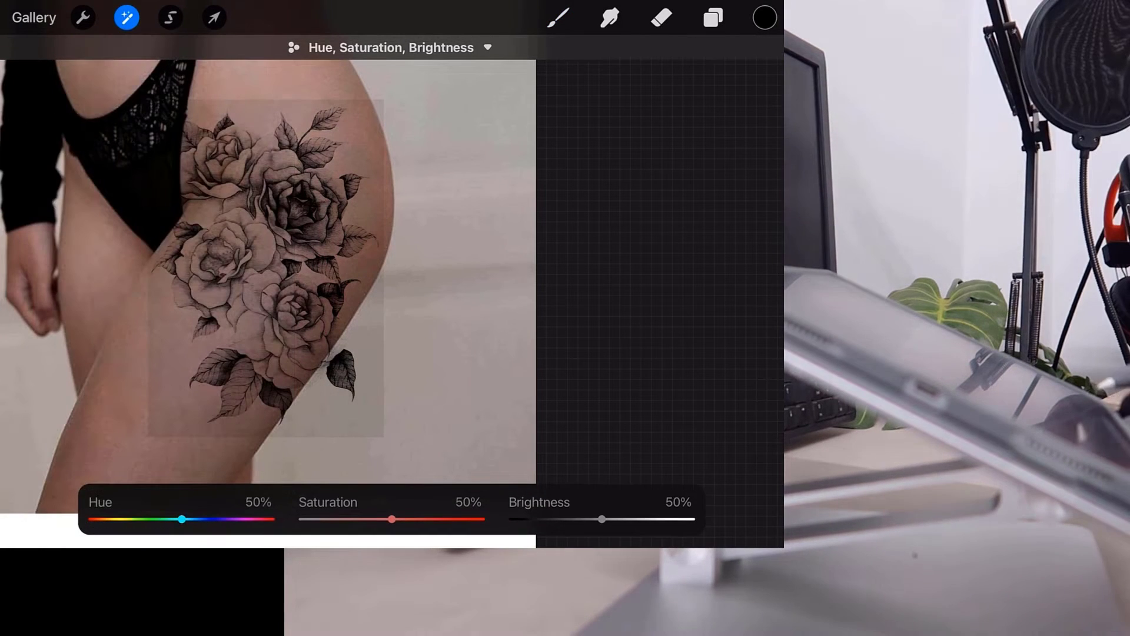
drag(597, 519, 612, 518)
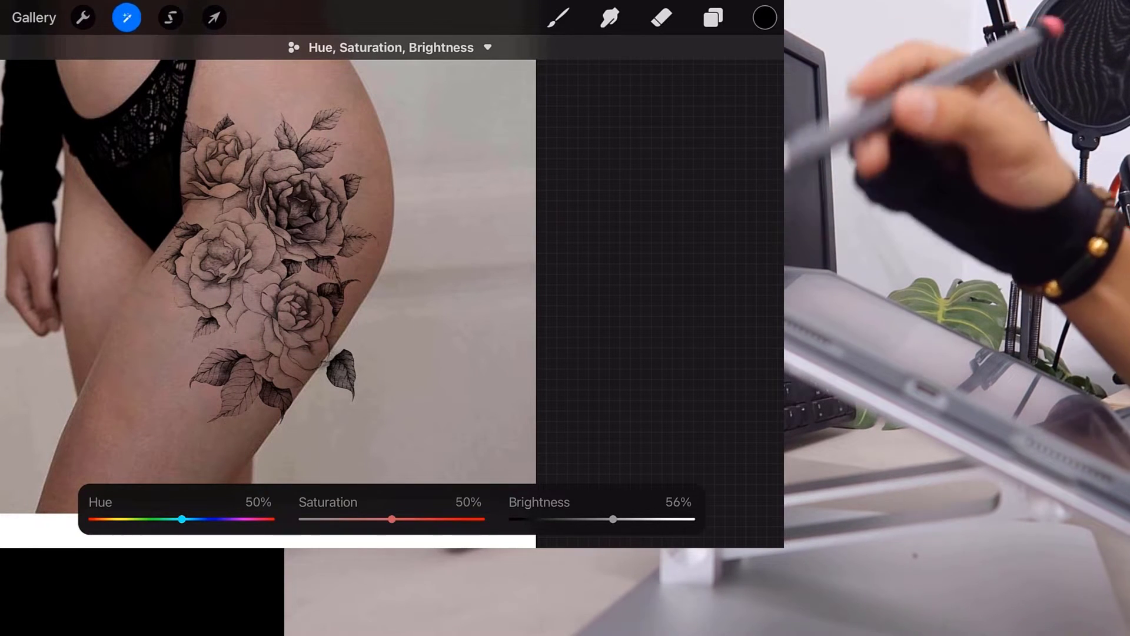
click(558, 18)
scroll(265, 265, up, 3)
scroll(265, 265, down, 5)
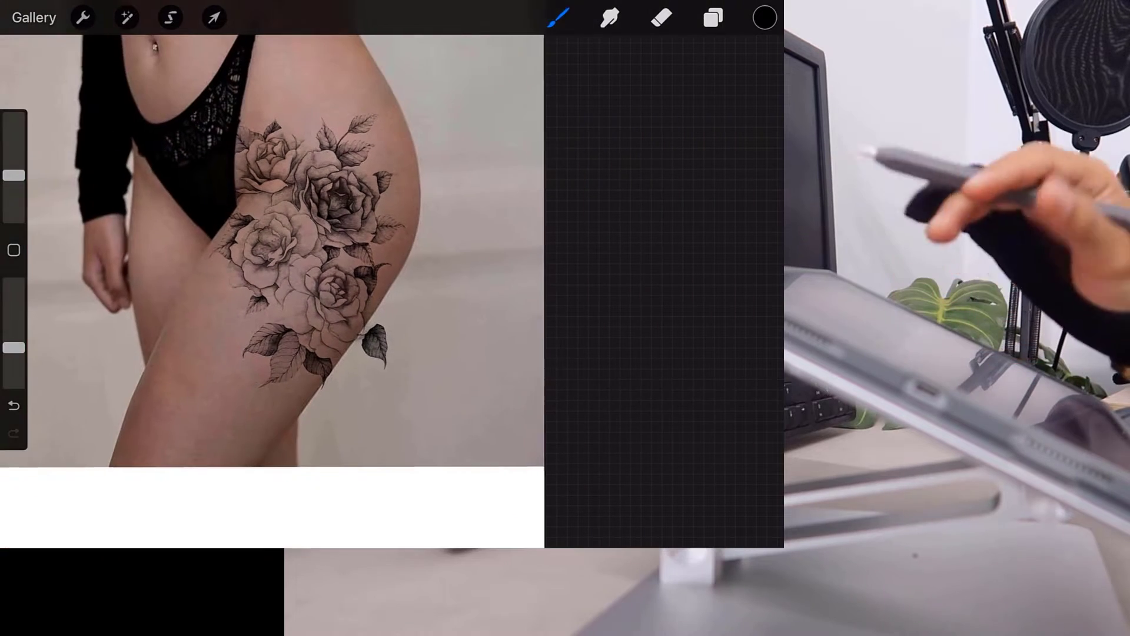
scroll(339, 259, down, 2)
scroll(295, 265, up, 2)
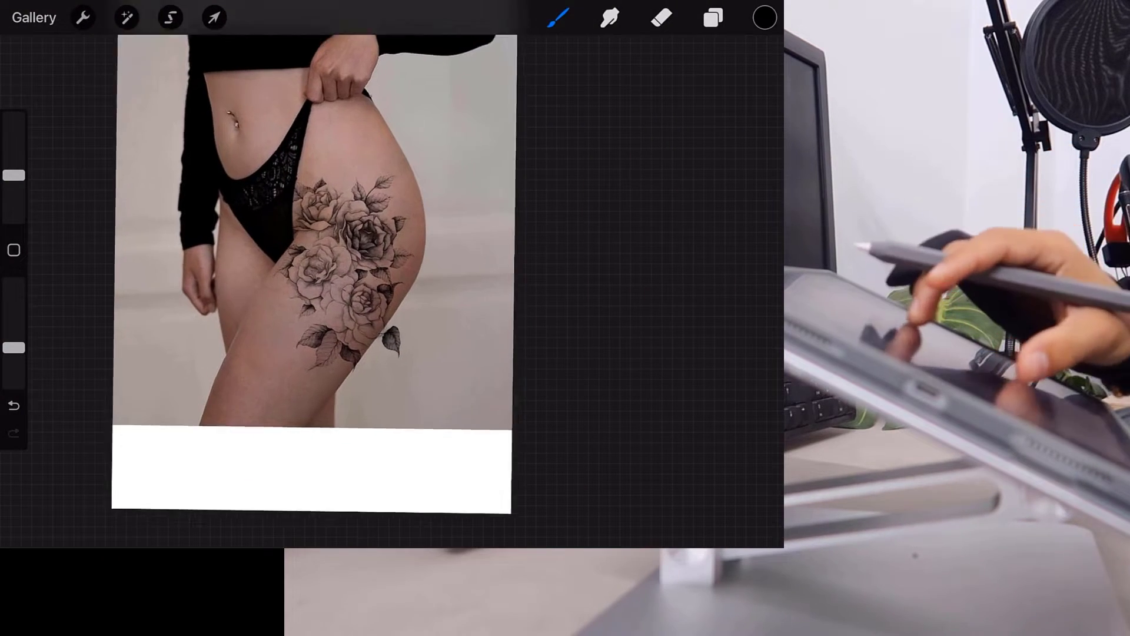
scroll(294, 265, up, 2)
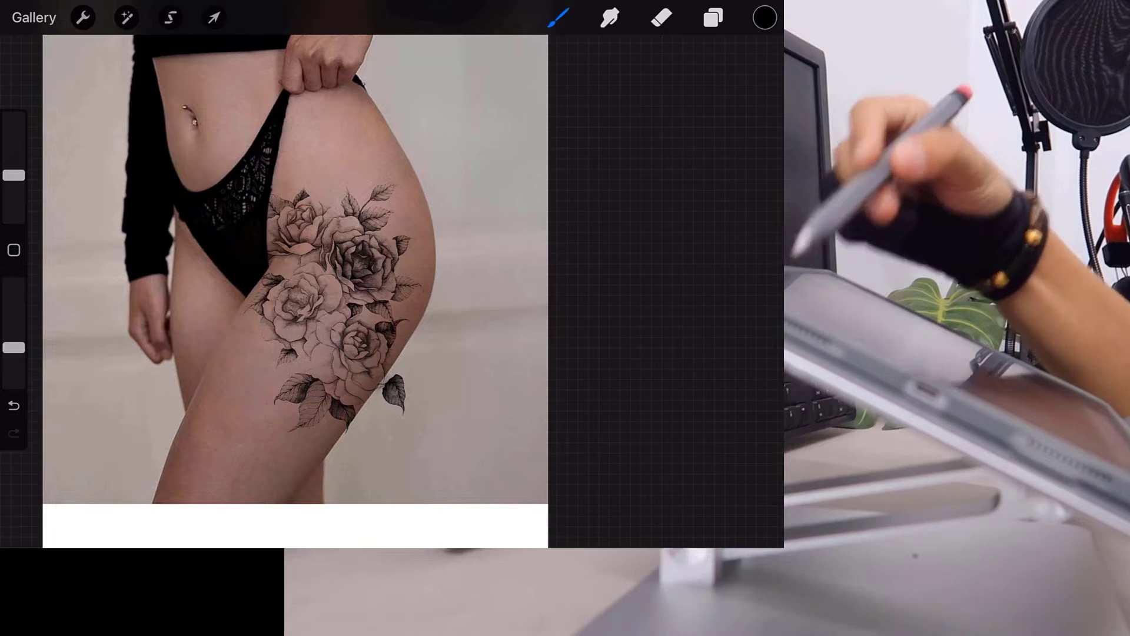
click(213, 17)
drag(427, 176, 414, 195)
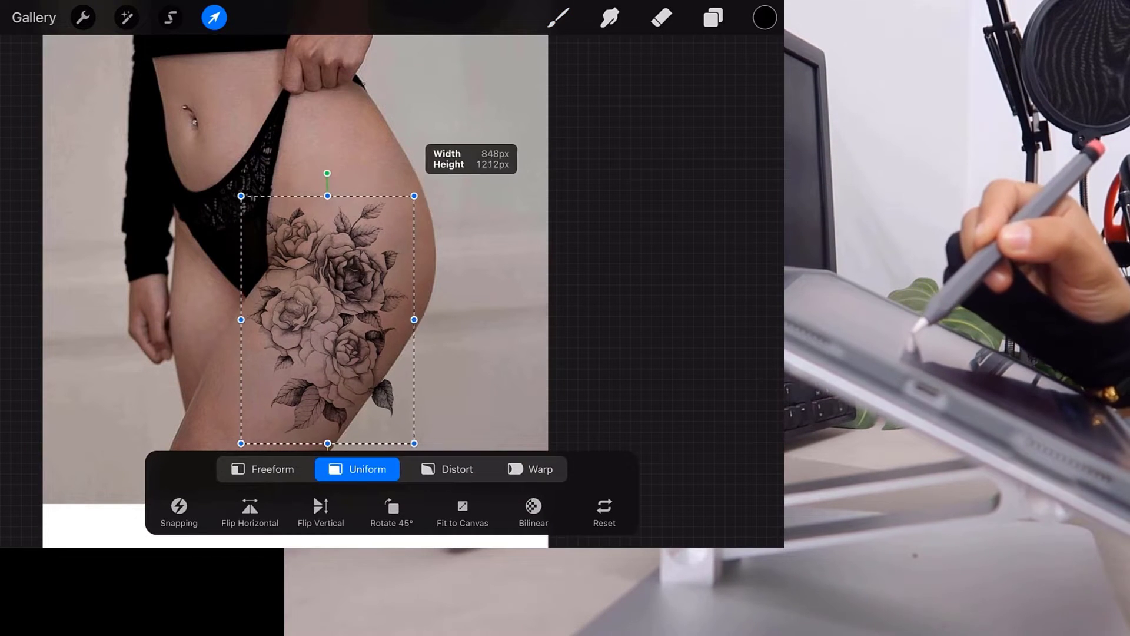
drag(327, 174, 377, 191)
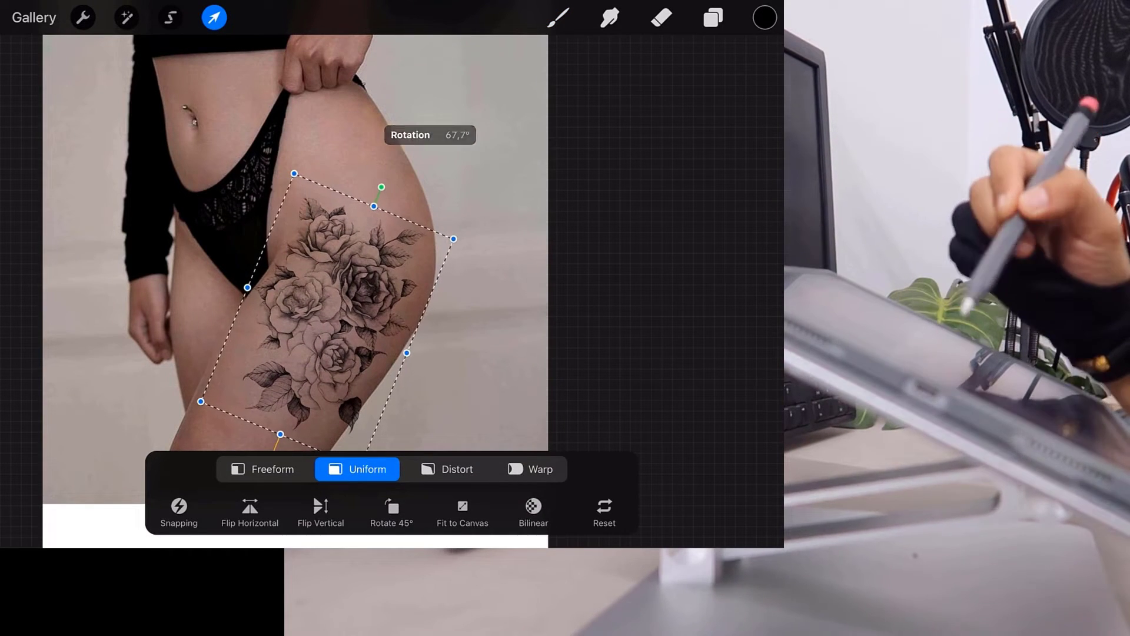
drag(454, 238, 480, 213)
click(558, 18)
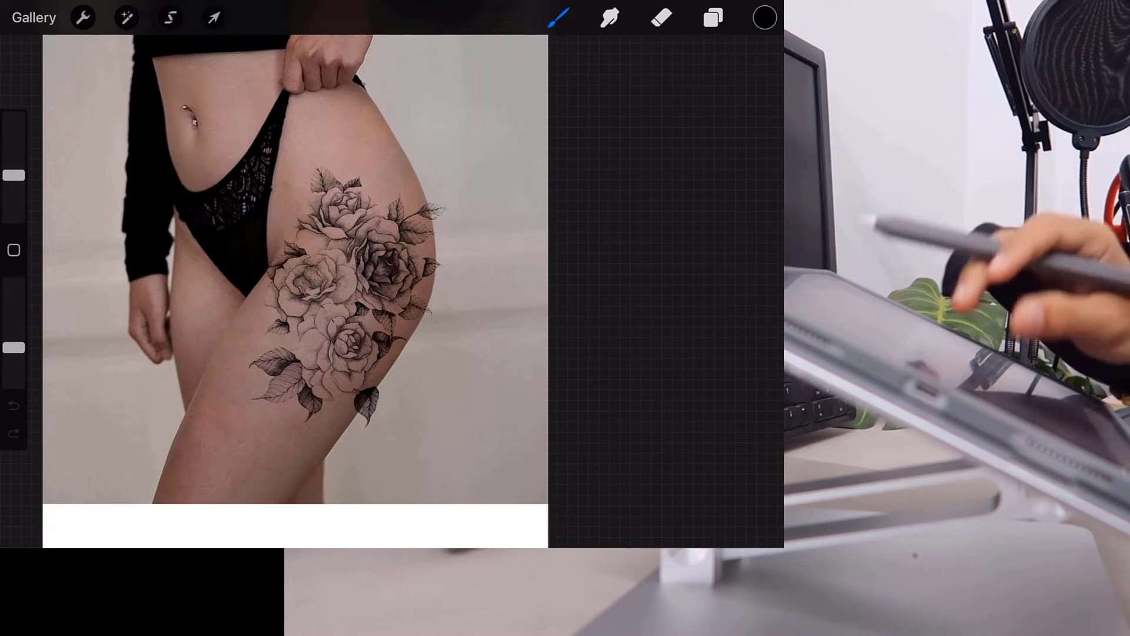
scroll(282, 271, up, 3)
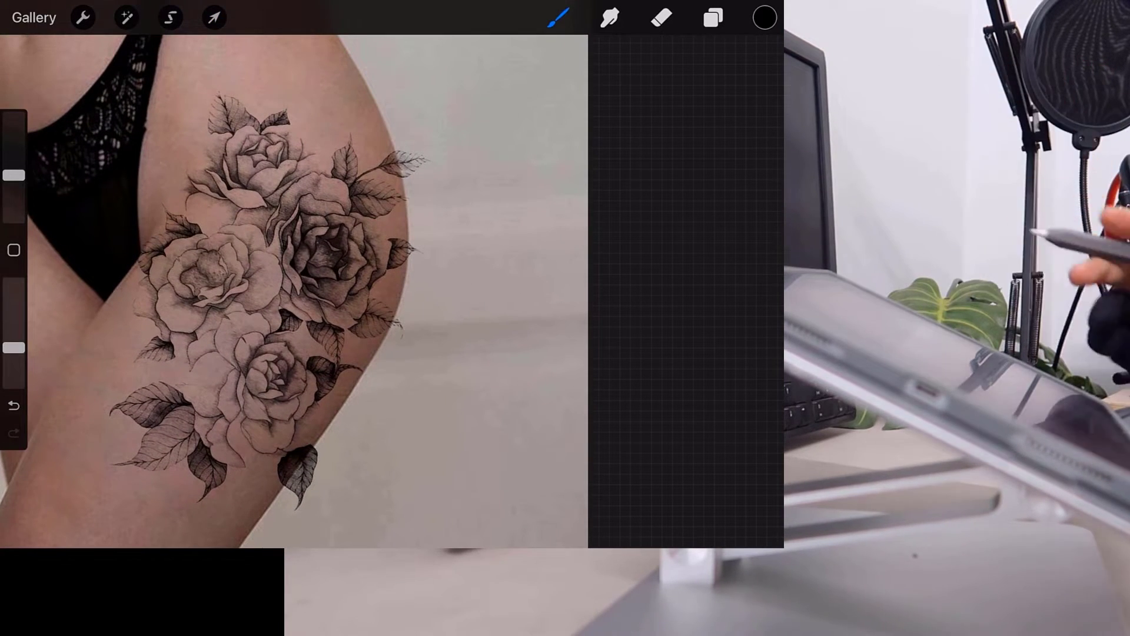
scroll(295, 271, down, 3)
scroll(295, 271, down, 2)
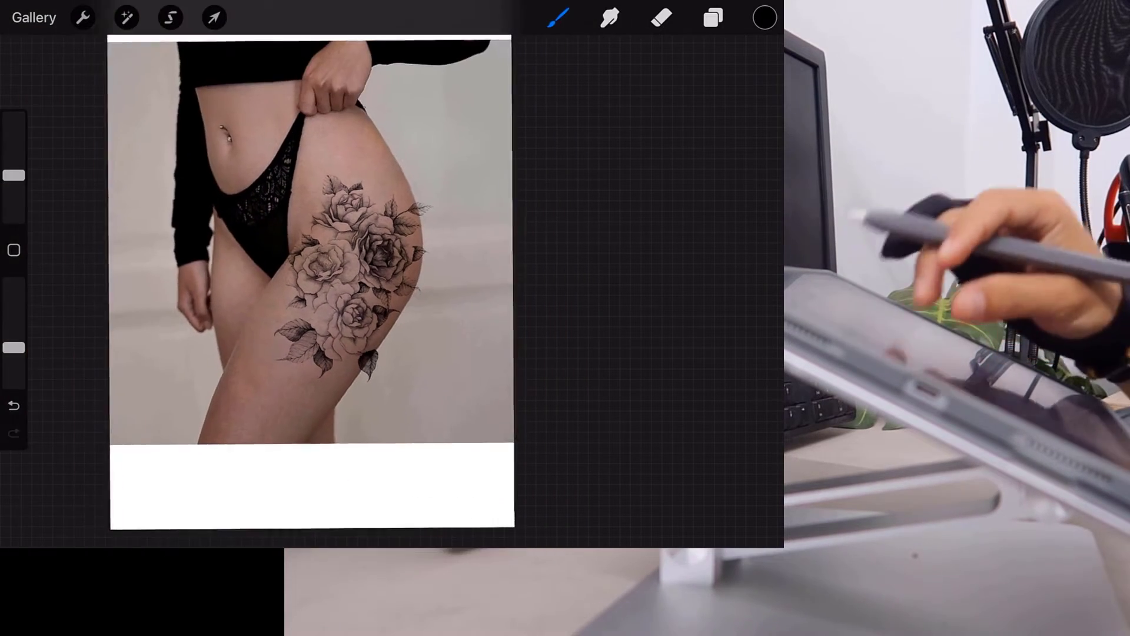
scroll(295, 271, up, 6)
scroll(294, 271, down, 1)
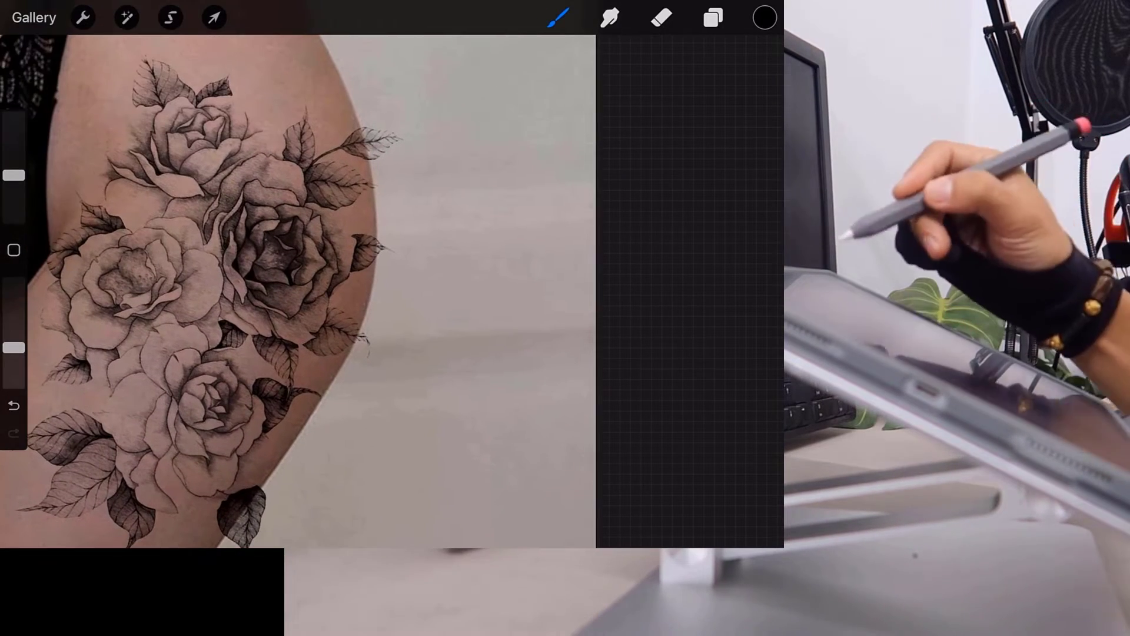
scroll(294, 271, down, 2)
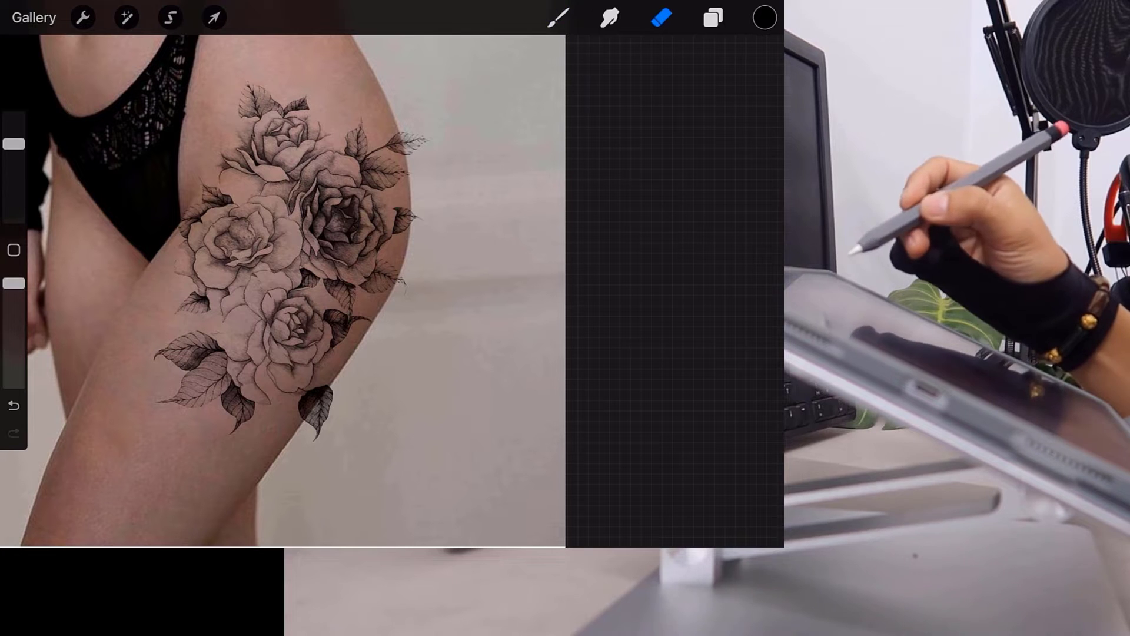
Step: Erase part of the rose tattoo's bottom leaf with the Eraser at about 22% size
click(558, 17)
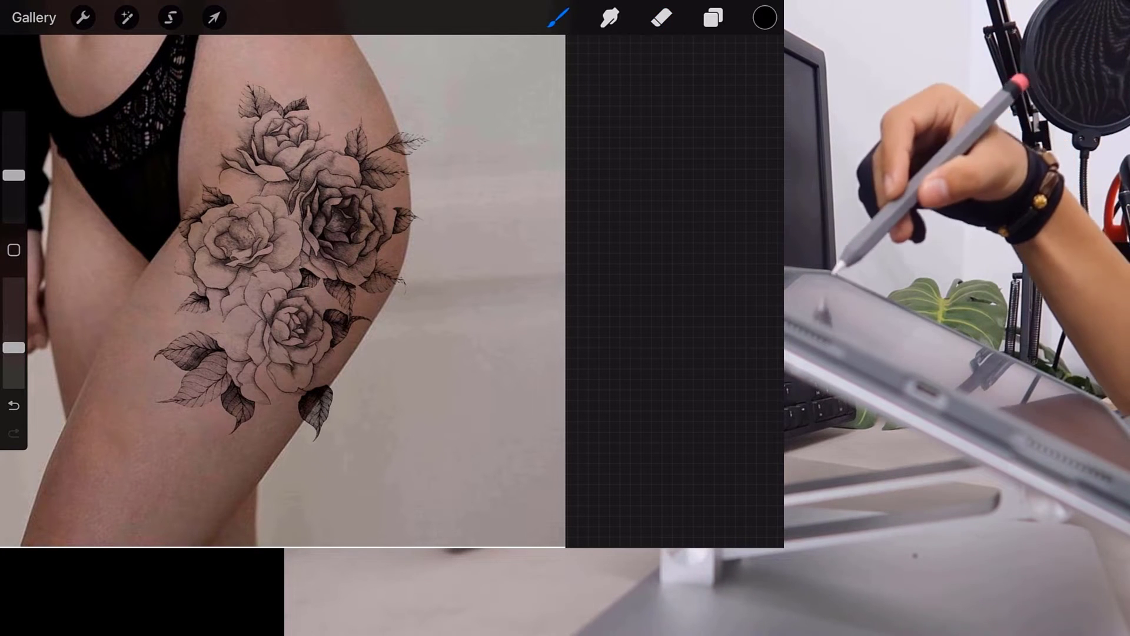
click(558, 18)
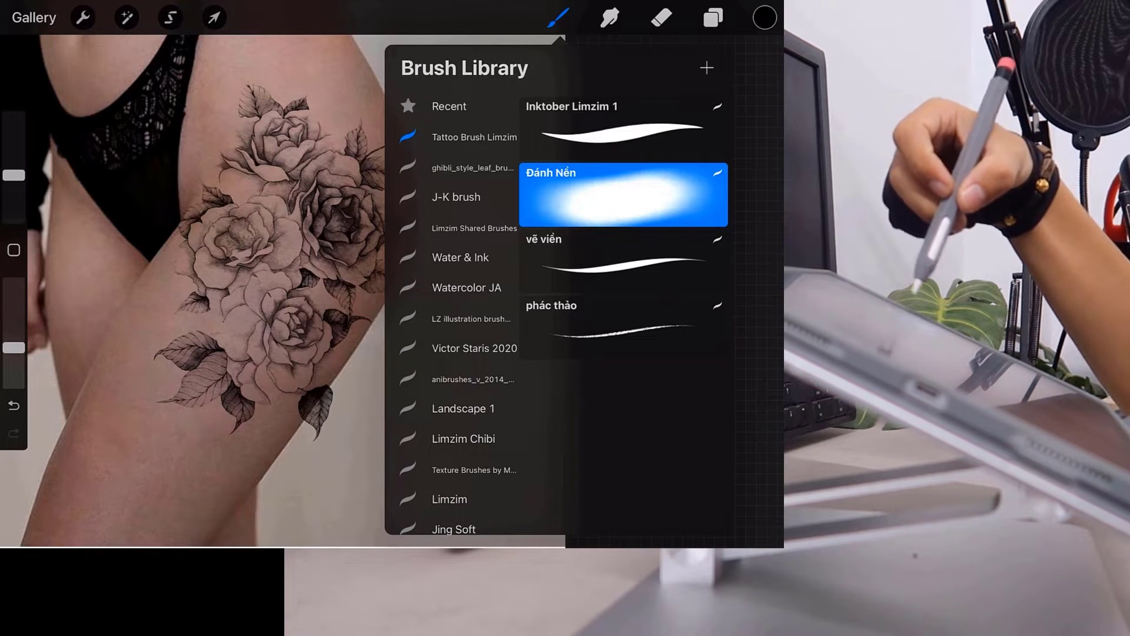
click(662, 17)
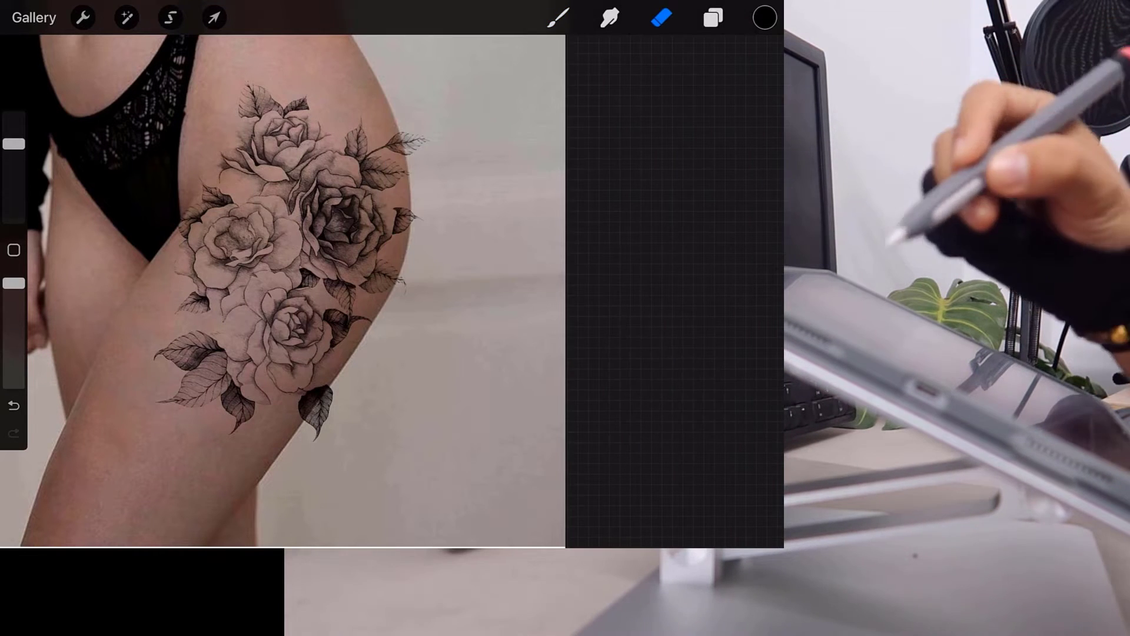
drag(13, 174, 13, 171)
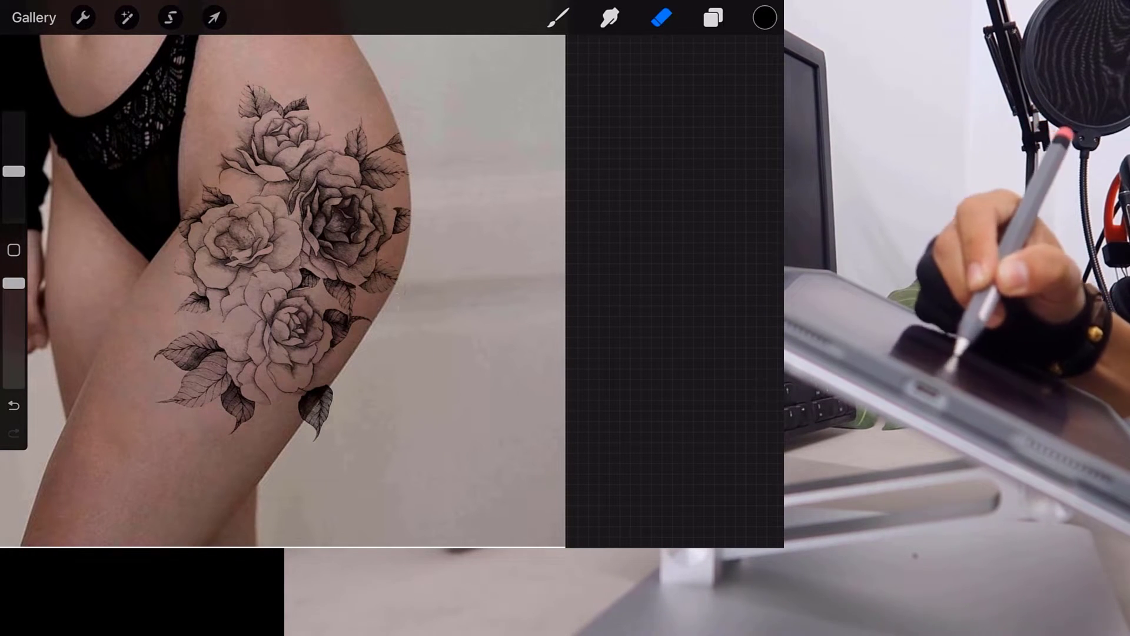
drag(327, 398, 318, 412)
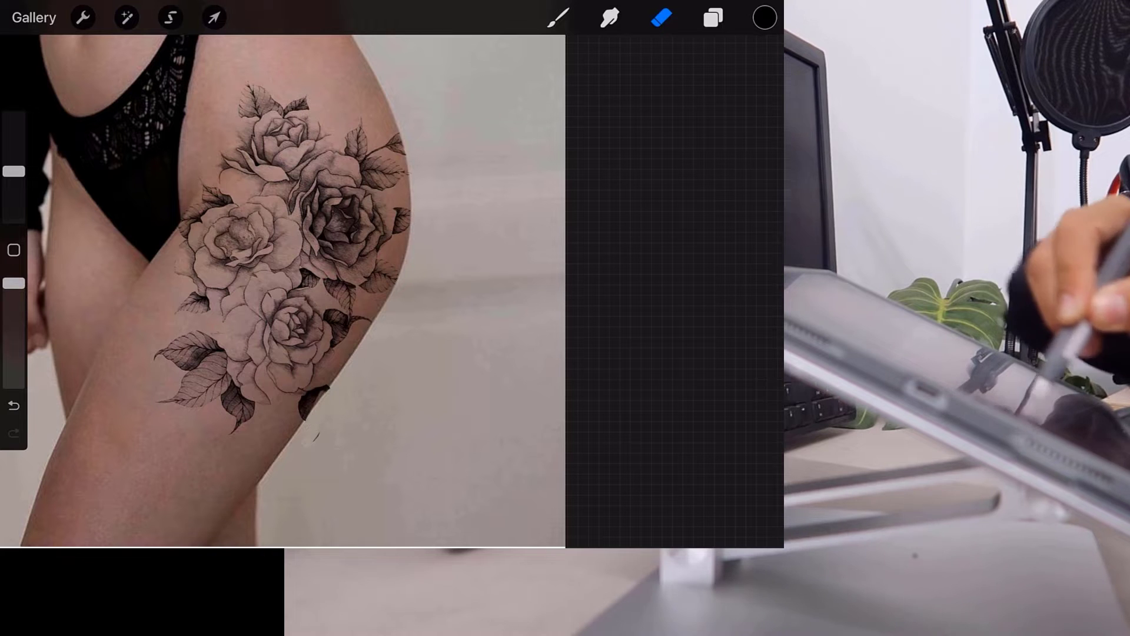
scroll(283, 274, down, 5)
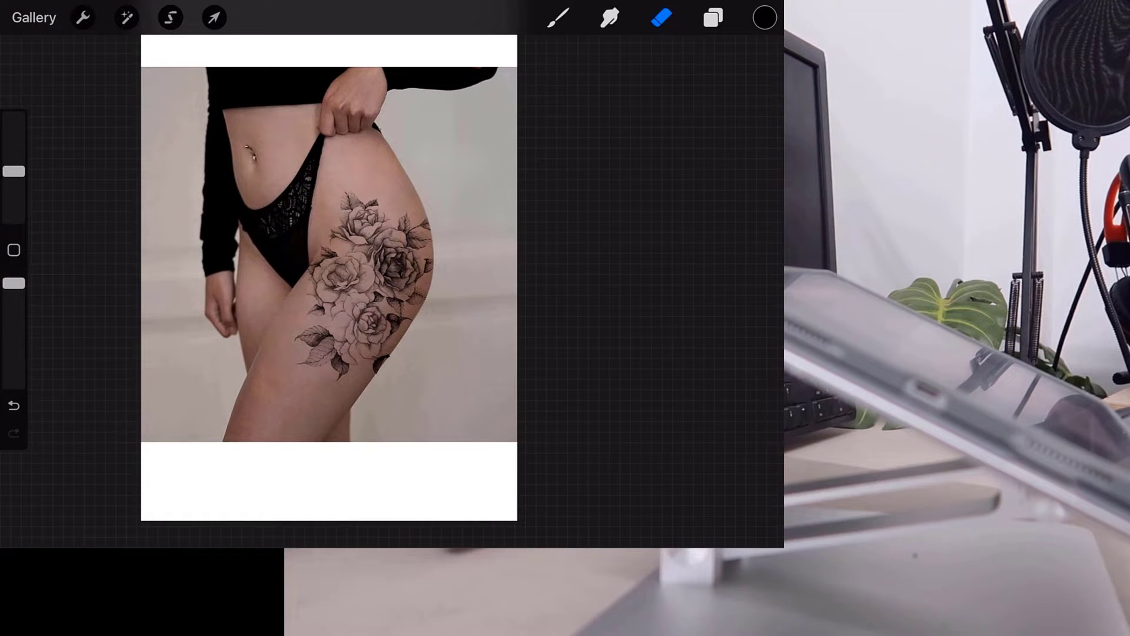
scroll(330, 277, up, 3)
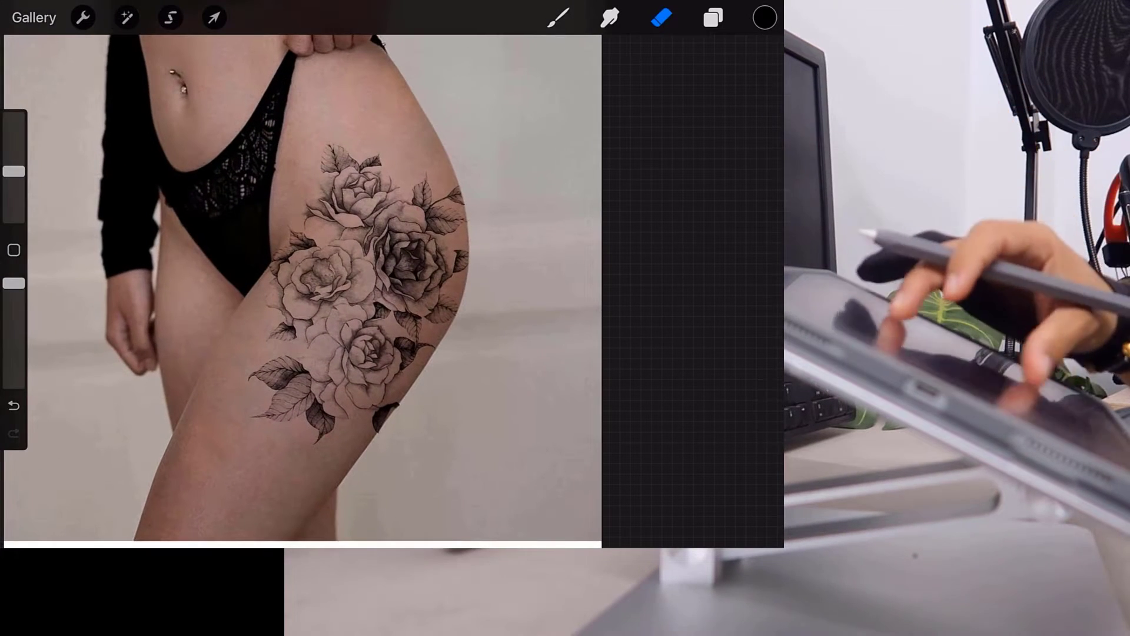
scroll(353, 283, down, 2)
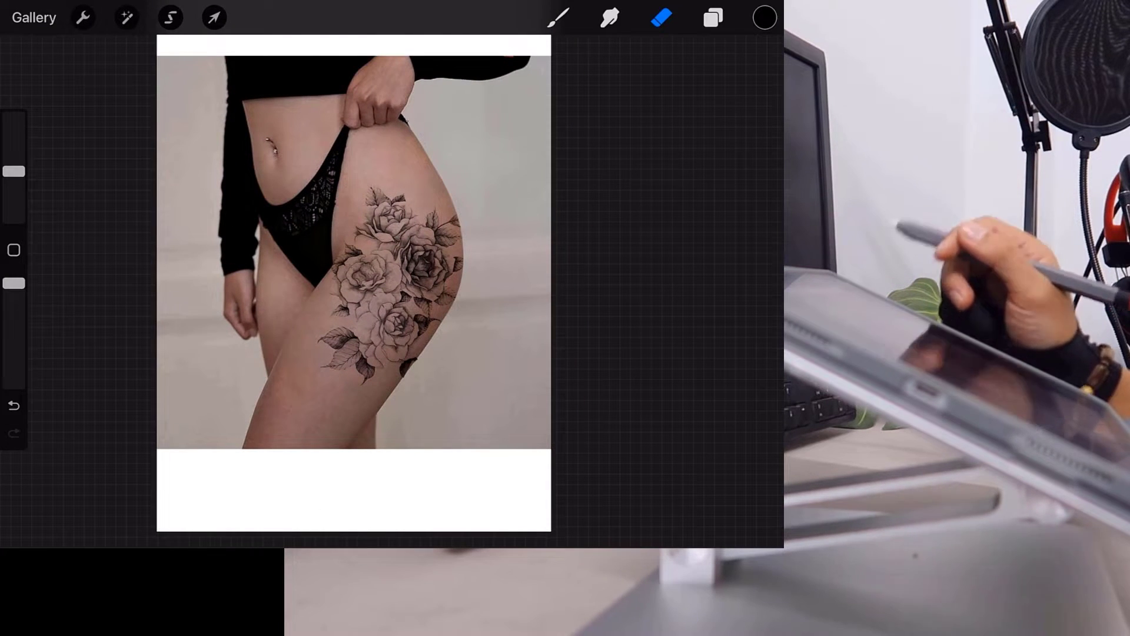
scroll(312, 273, up, 2)
scroll(312, 274, up, 2)
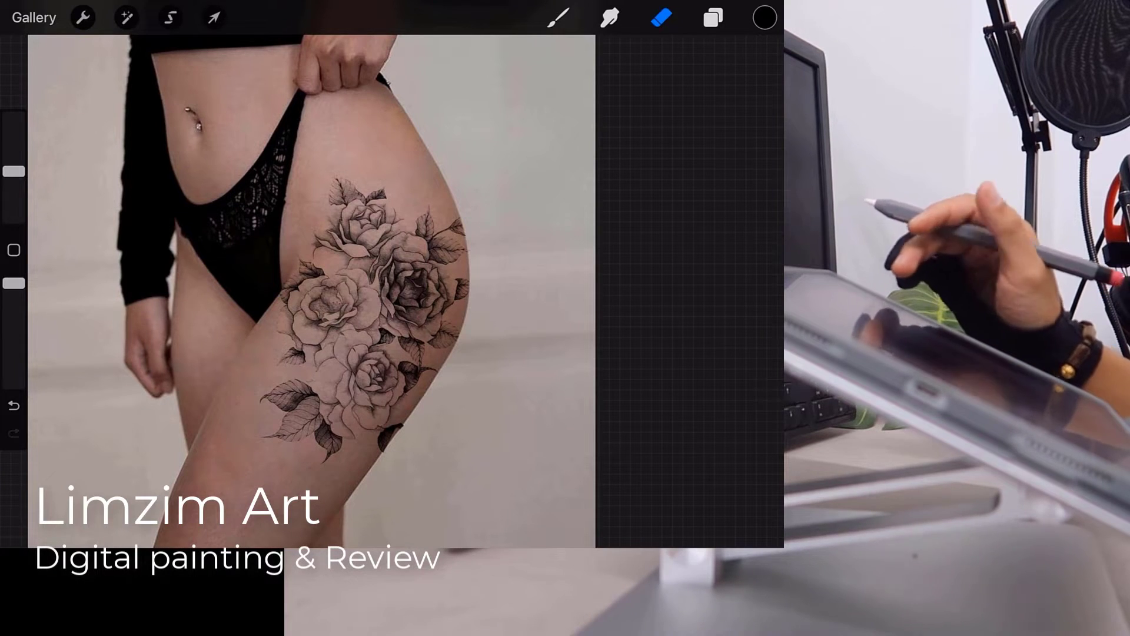
Step: Open the yoga tattoo artwork from the Gallery
click(33, 18)
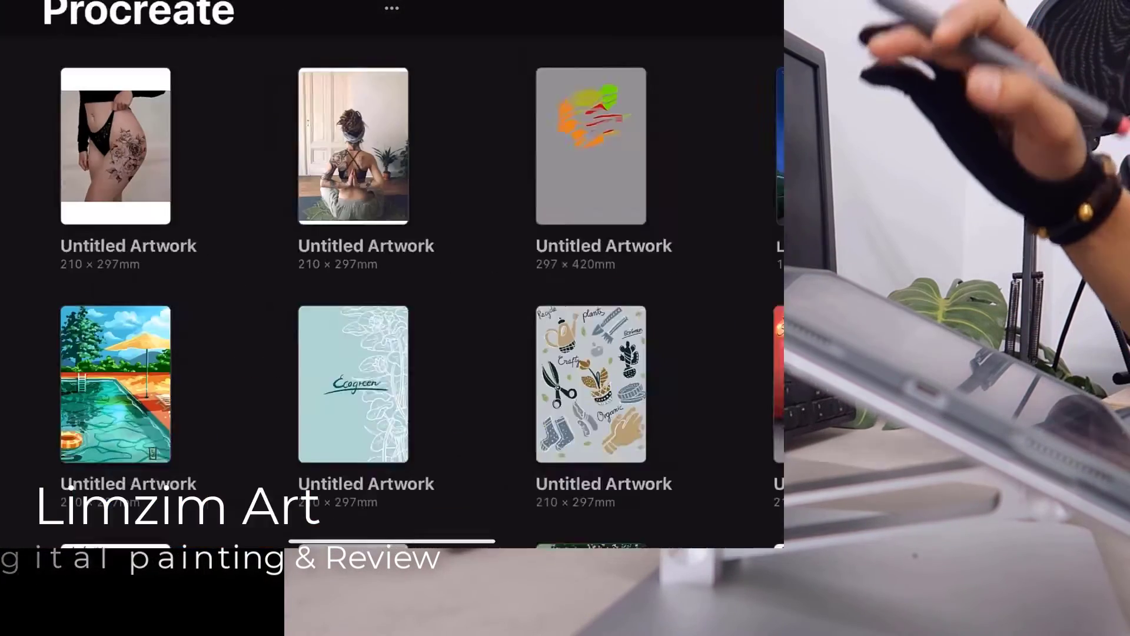
click(235, 128)
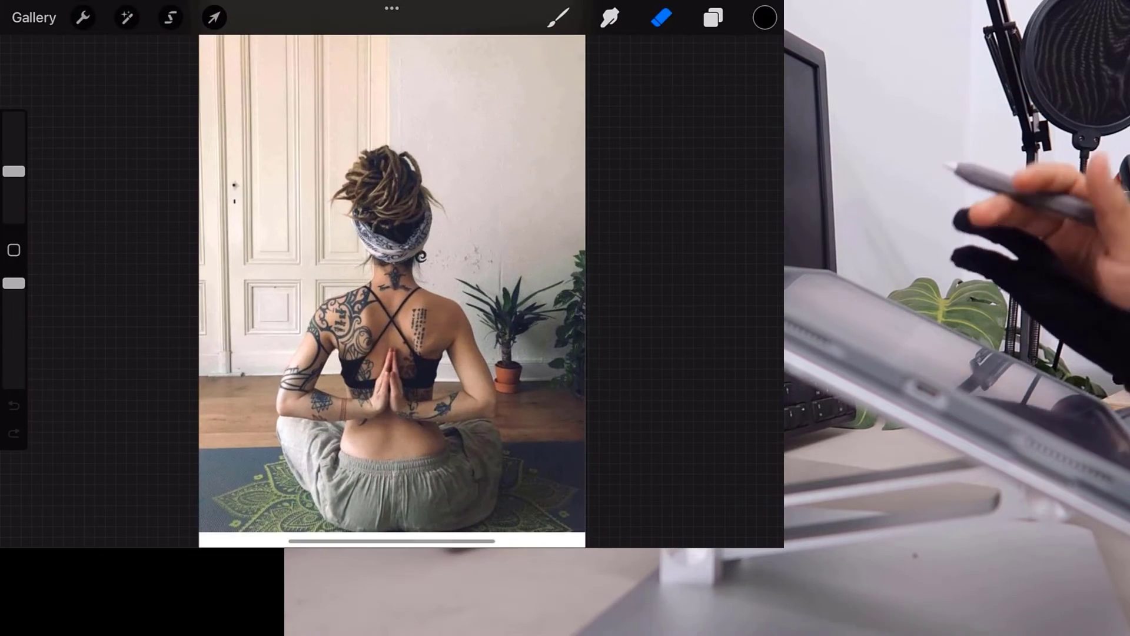
scroll(347, 265, up, 2)
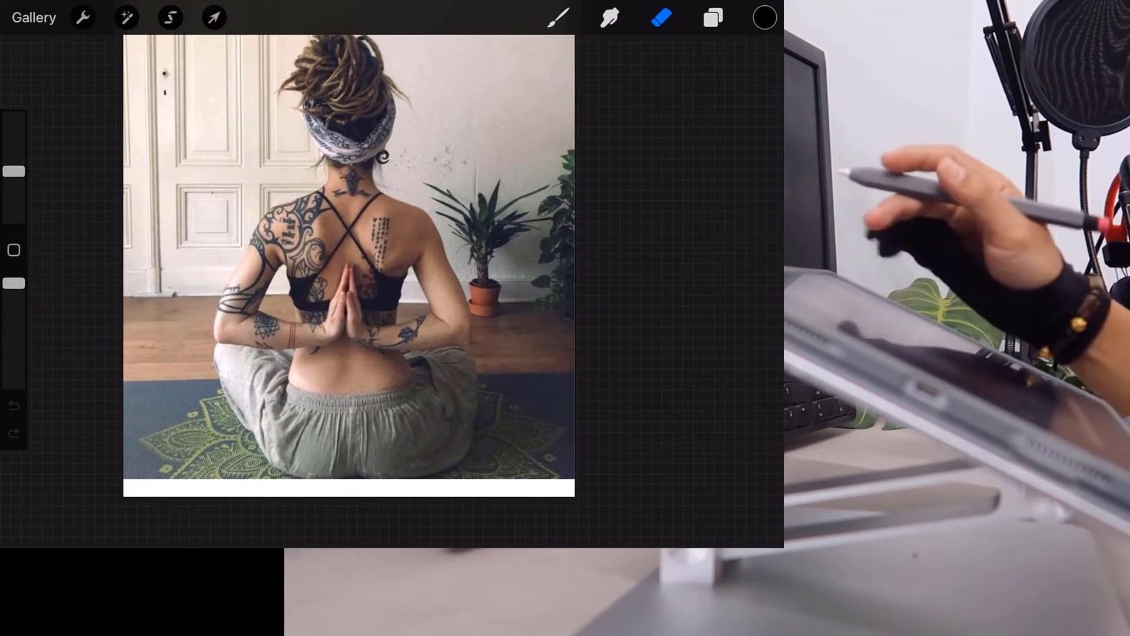
Step: Hide the top Inserted Image layer to reveal the photo beneath it
click(713, 18)
click(753, 116)
click(753, 170)
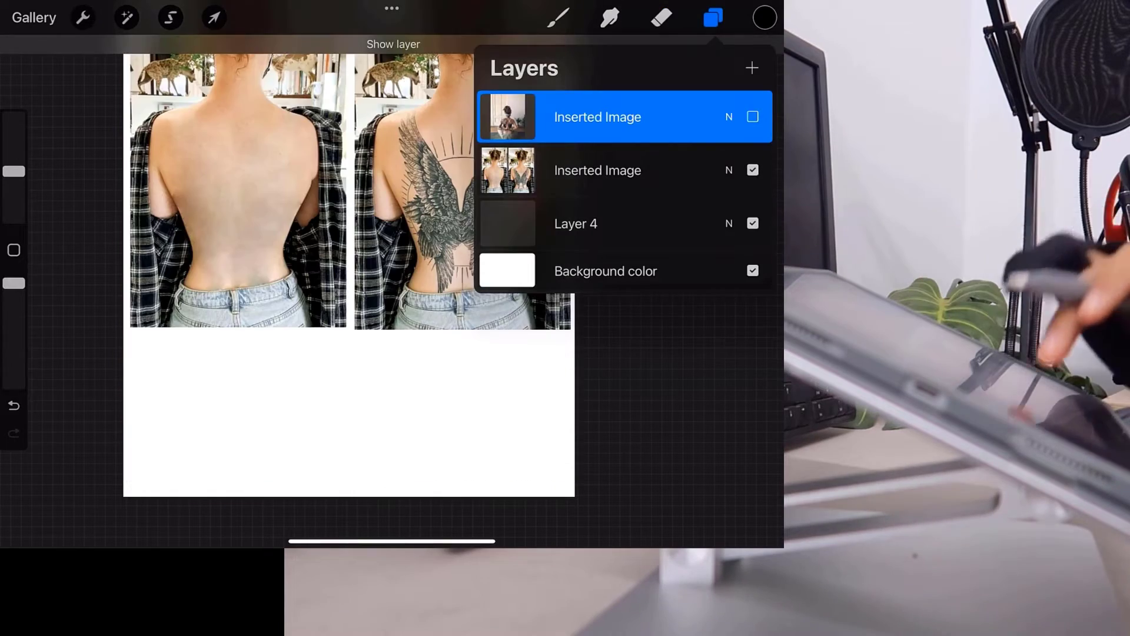
click(661, 18)
scroll(306, 265, down, 2)
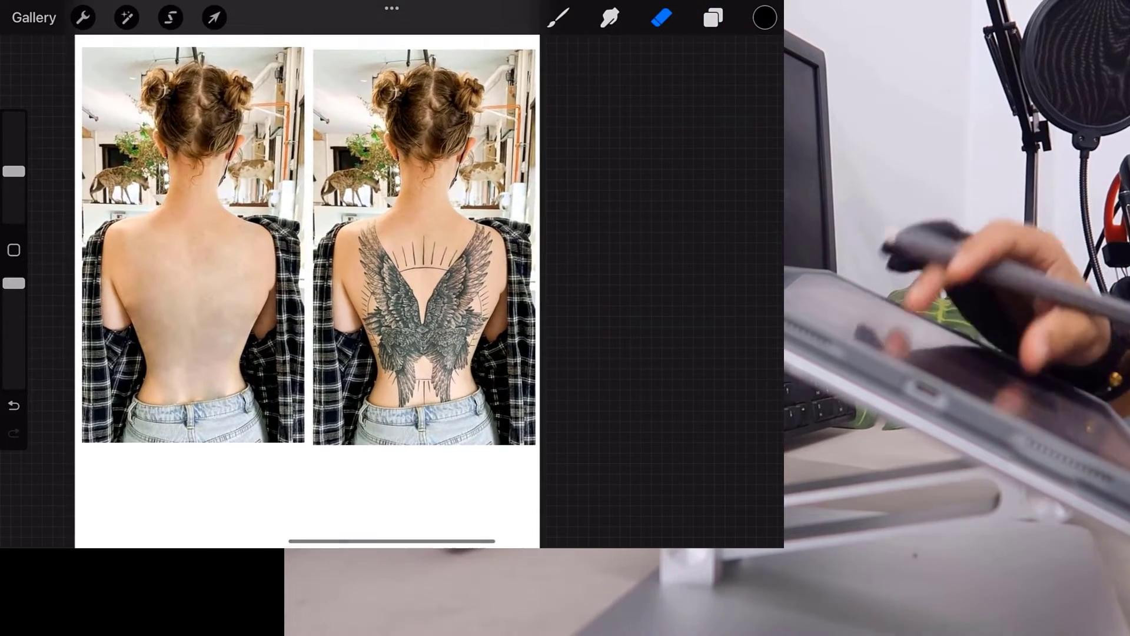
scroll(289, 265, up, 2)
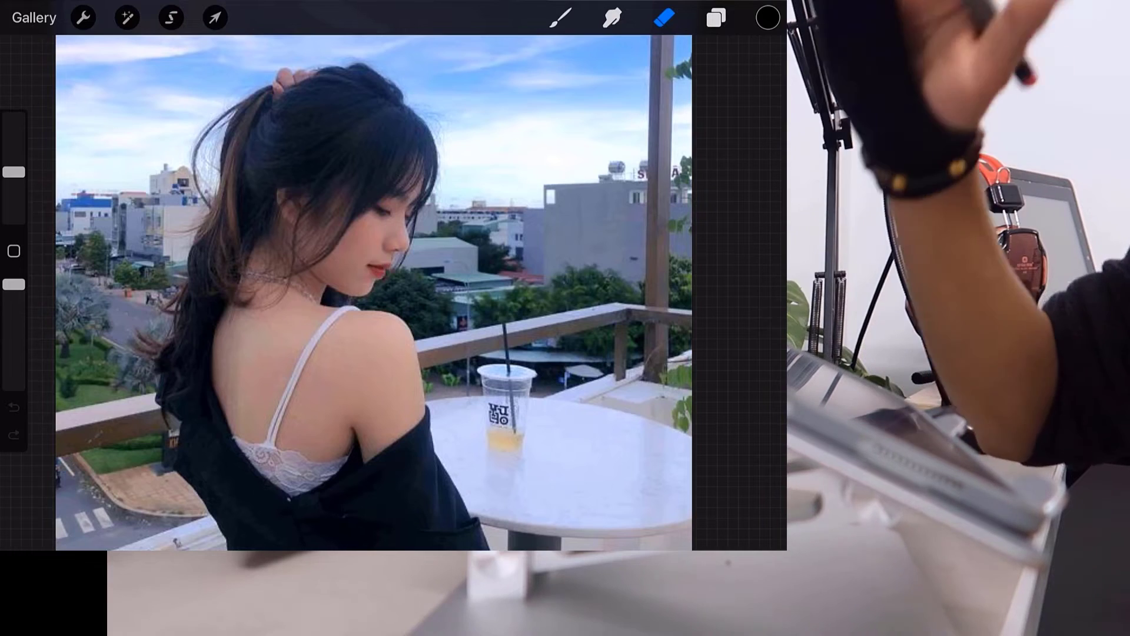
Step: Insert the lion sketch photo, then the watercolour flower sheet photo, into the artwork
click(83, 18)
click(92, 189)
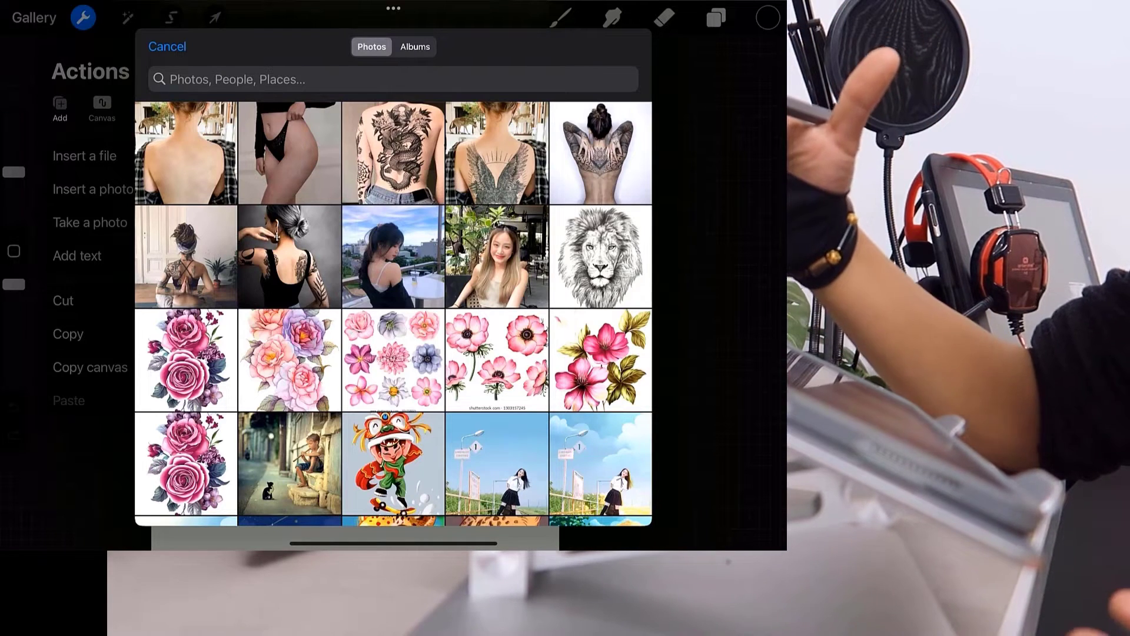
click(601, 256)
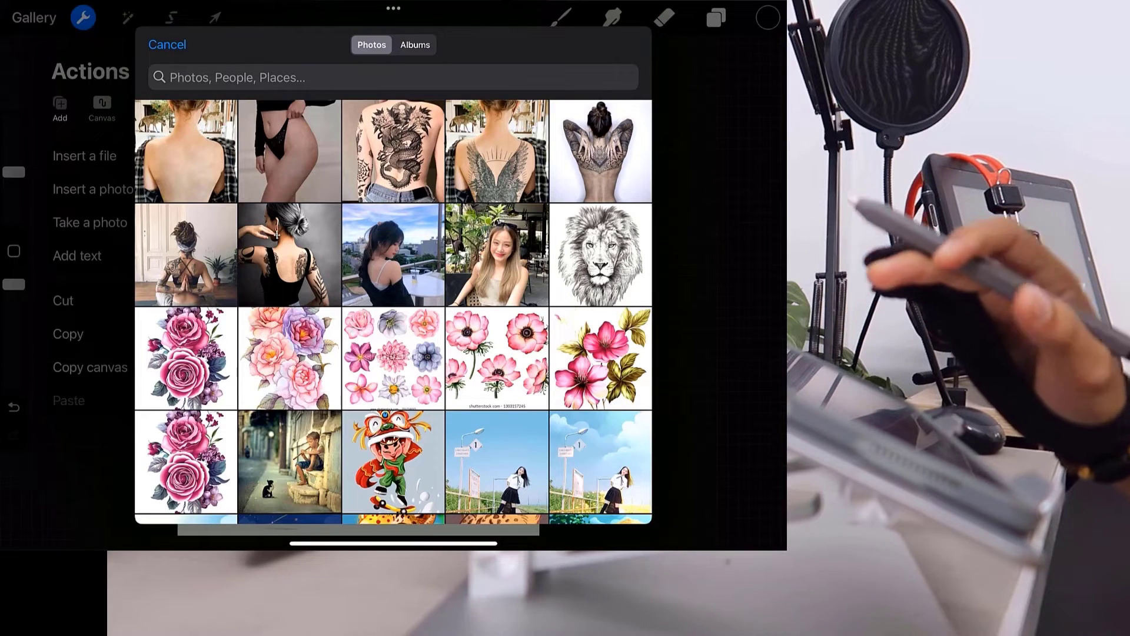
click(601, 254)
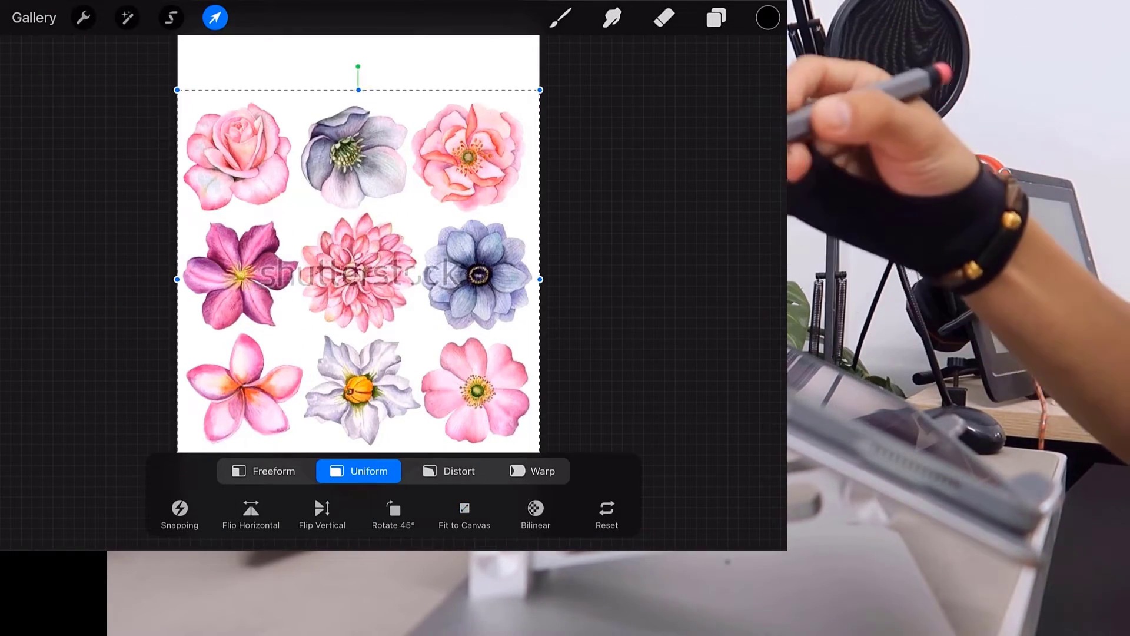
Step: Commit the flower sheet, then insert the pink rose bouquet and fit it to the canvas
key(e)
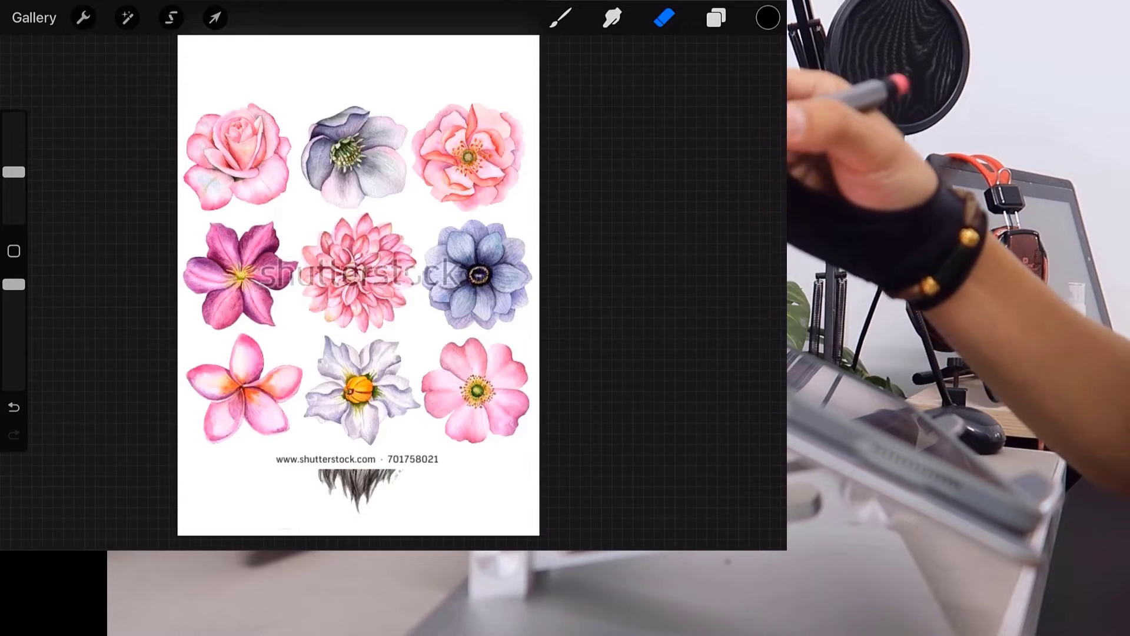
click(83, 18)
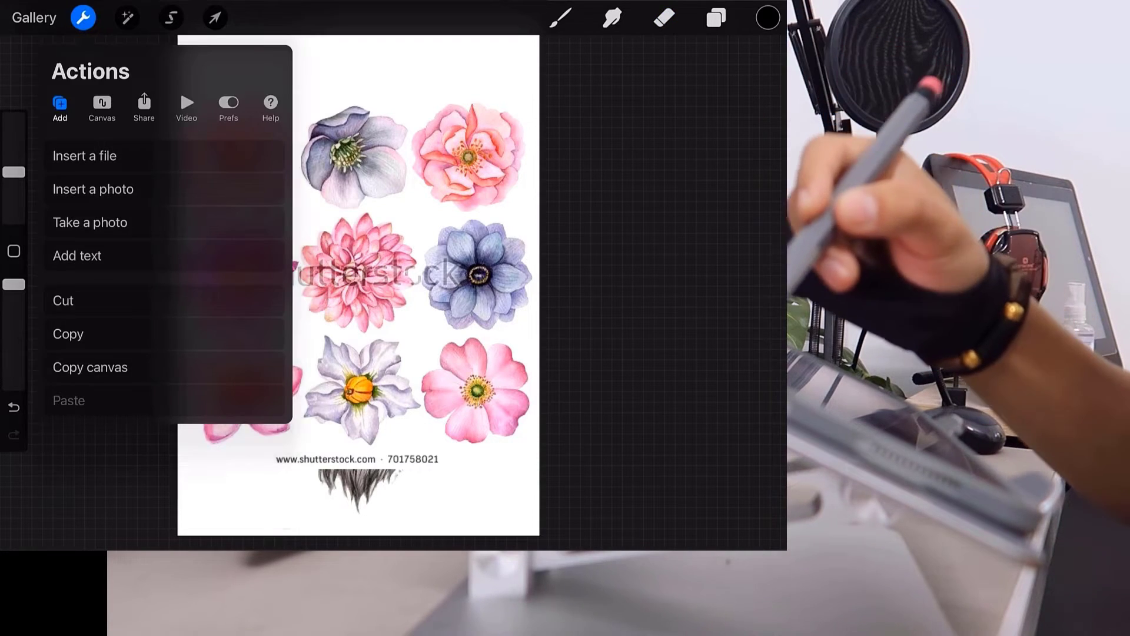
click(93, 189)
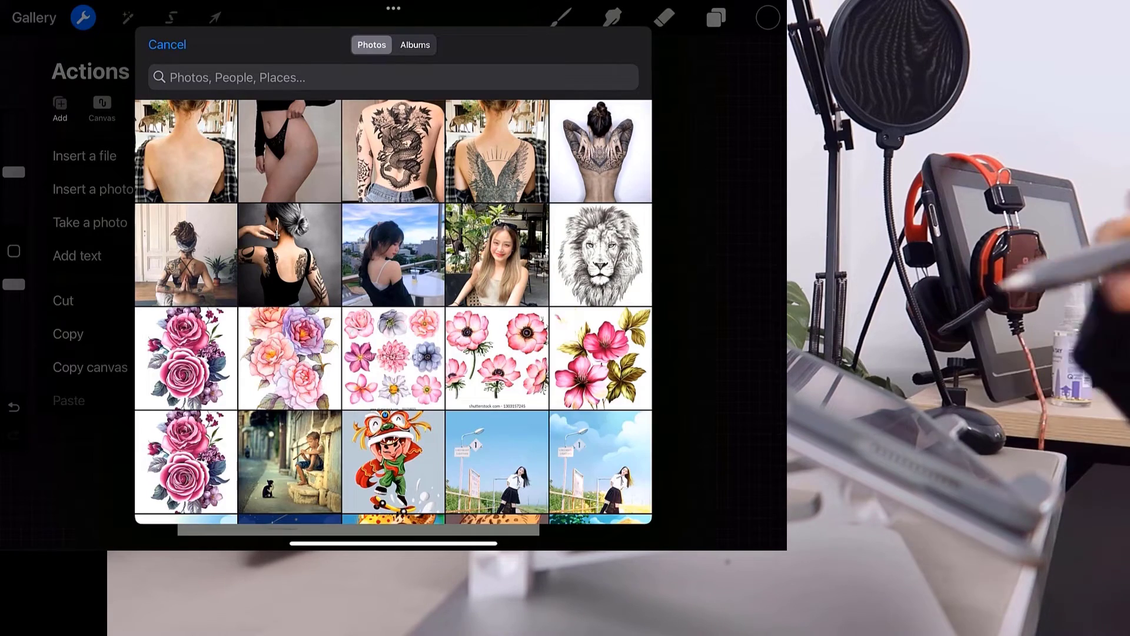
click(187, 358)
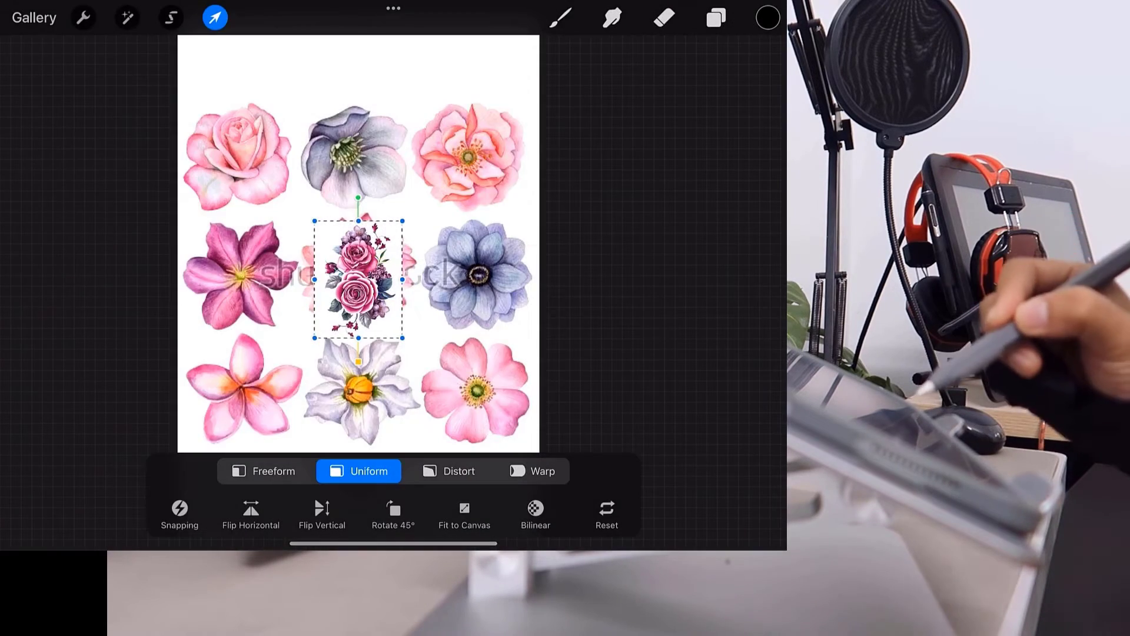
click(465, 518)
click(215, 18)
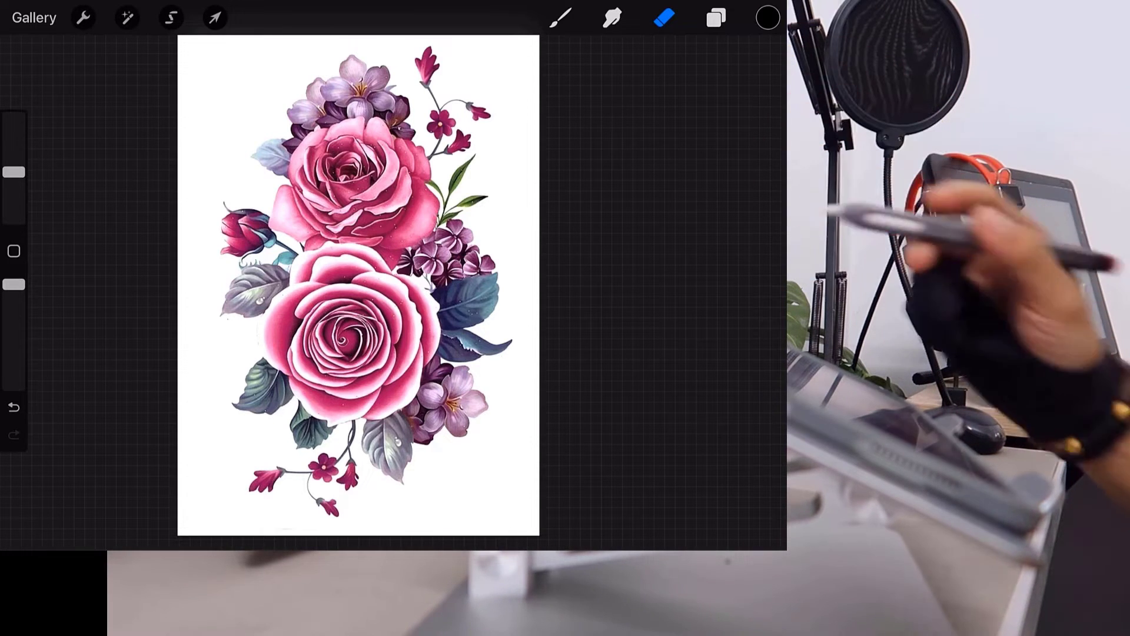
Step: Check the layer list and zoom in on the dark pink rose in the bouquet
click(716, 18)
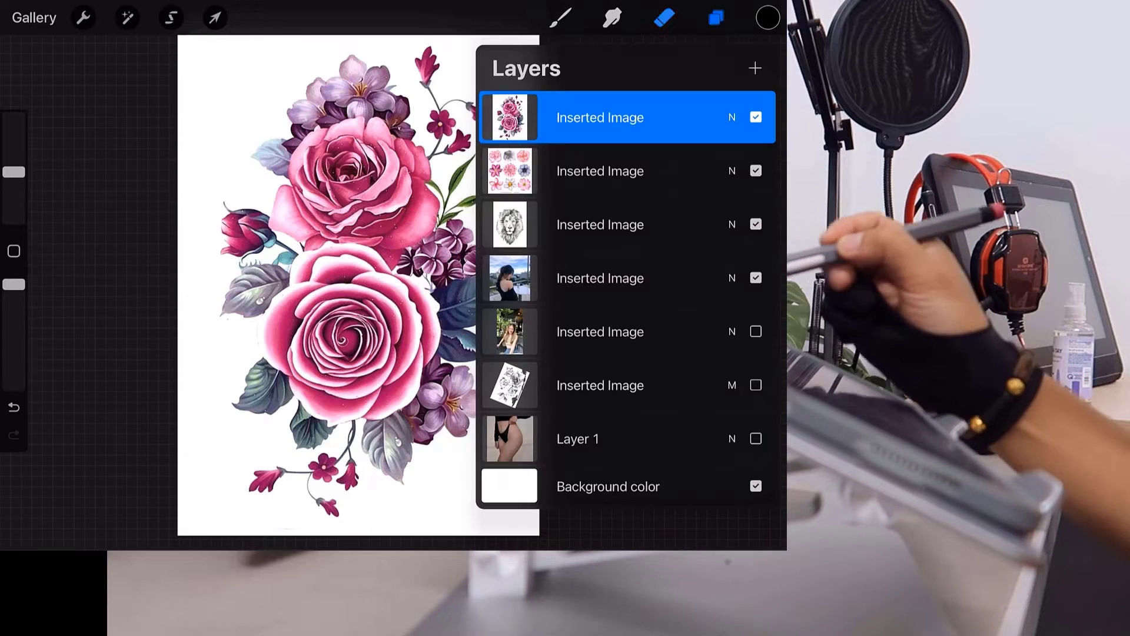
click(664, 17)
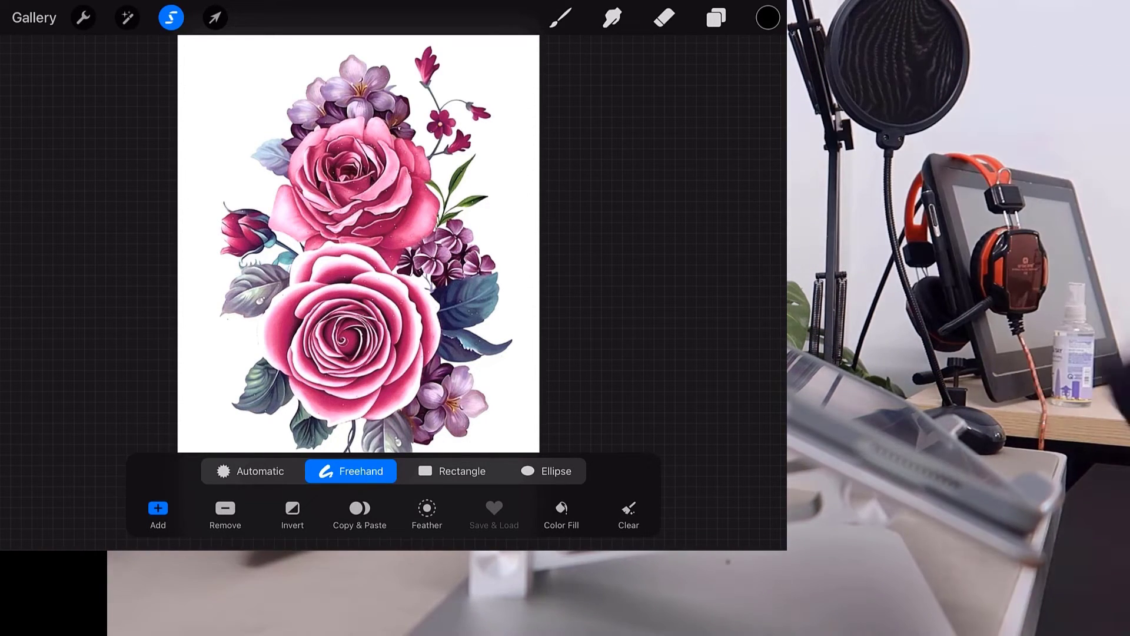
scroll(358, 244, up, 3)
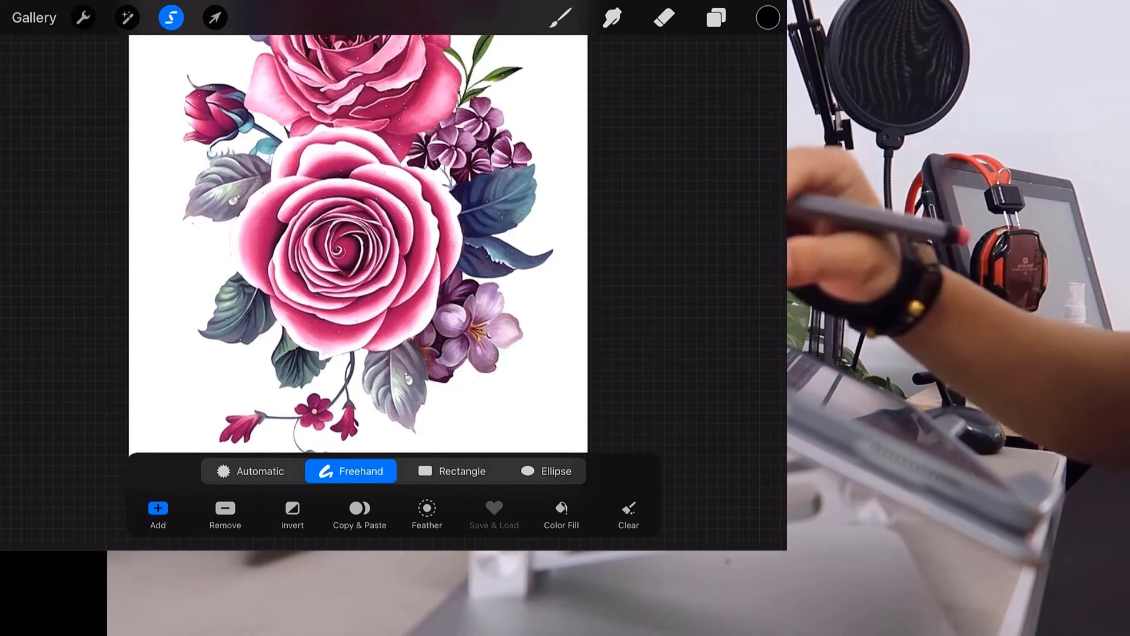
scroll(358, 244, up, 2)
scroll(358, 245, up, 3)
scroll(400, 245, down, 3)
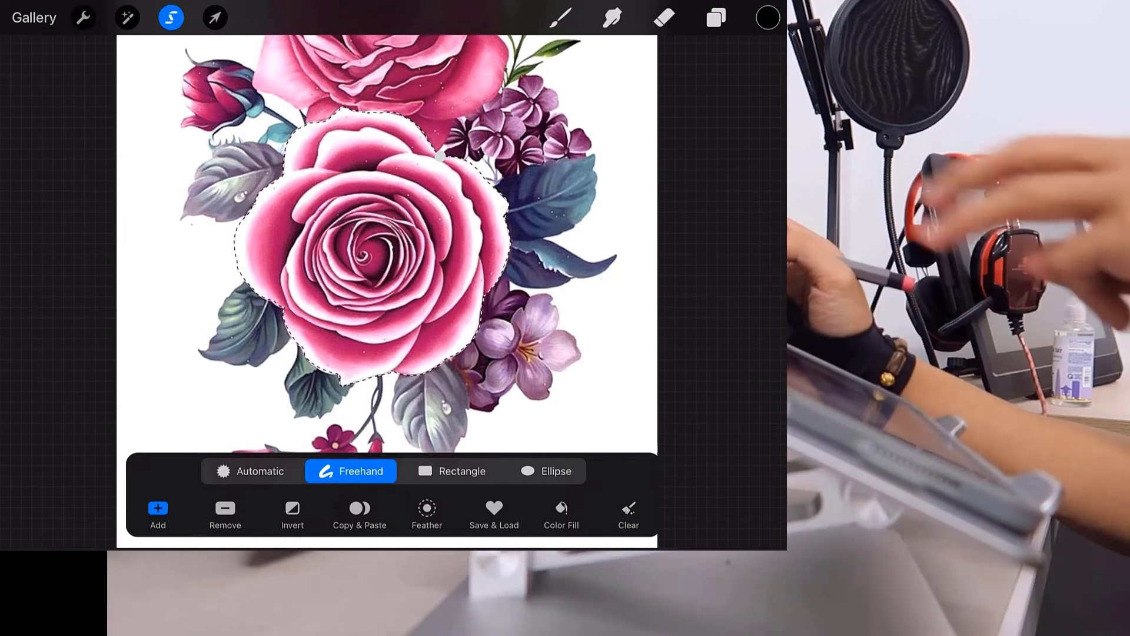
Step: Duplicate the outlined dark pink rose onto a new layer and hide the bouquet layer
click(360, 512)
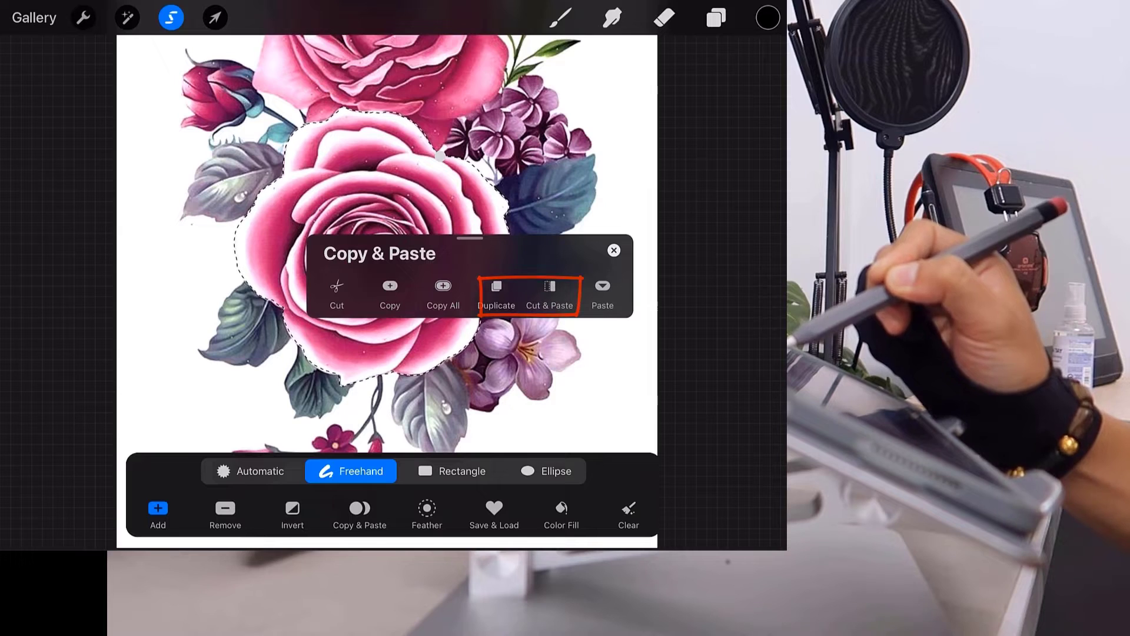
click(497, 293)
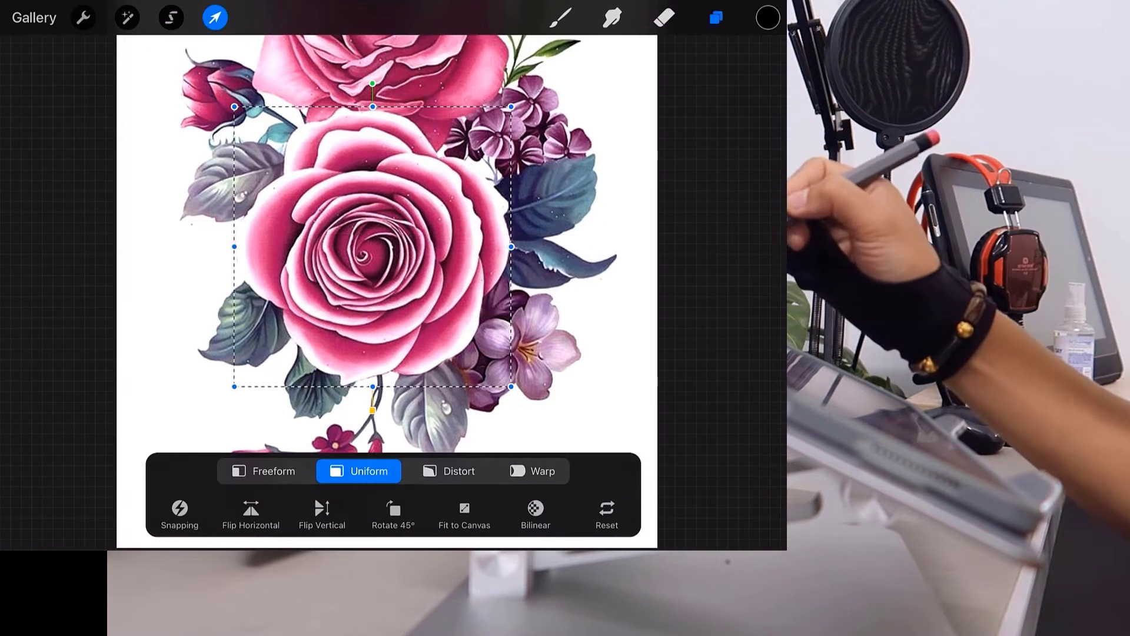
click(716, 17)
click(756, 170)
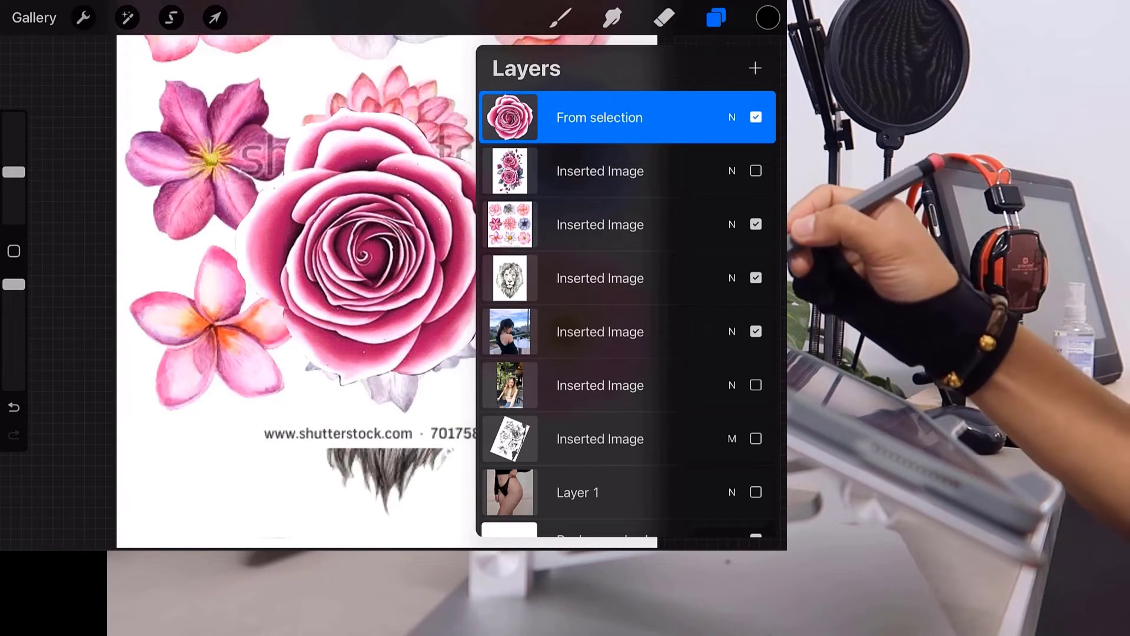
Step: Outline the pale pink rose on the flower sheet freehand and duplicate it to a new layer
click(756, 117)
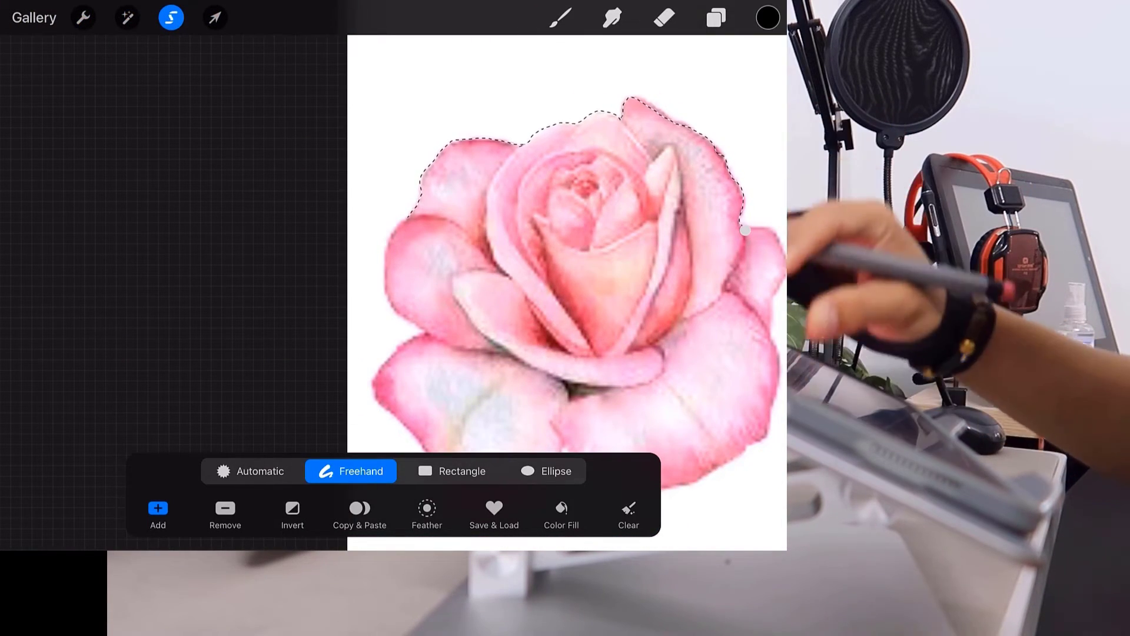
scroll(565, 265, down, 3)
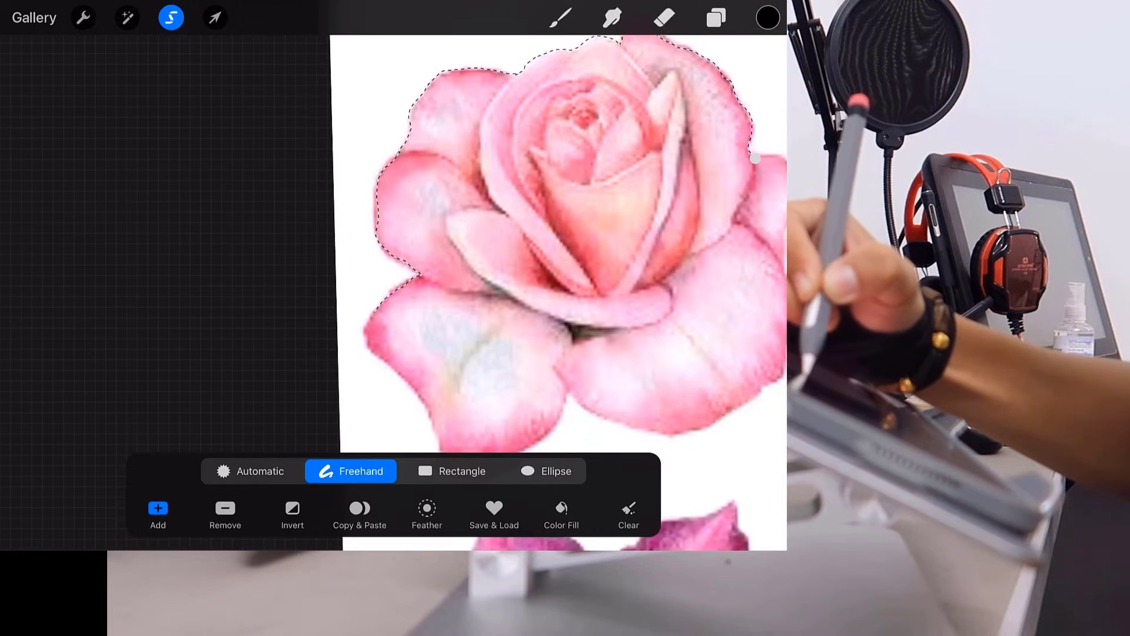
scroll(565, 265, down, 4)
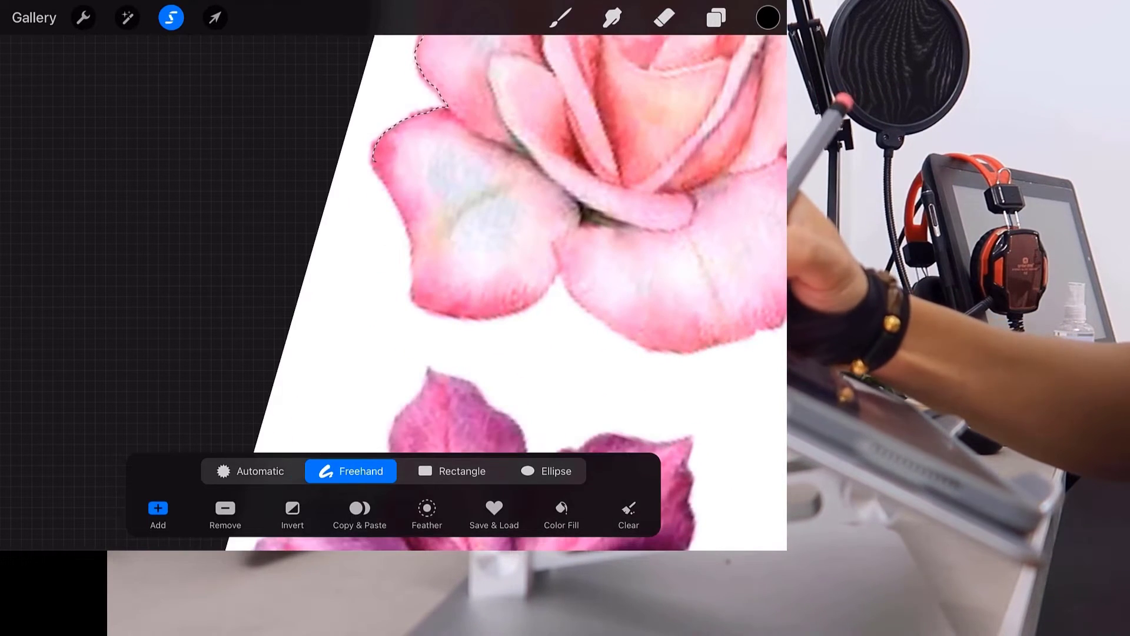
drag(411, 239, 418, 303)
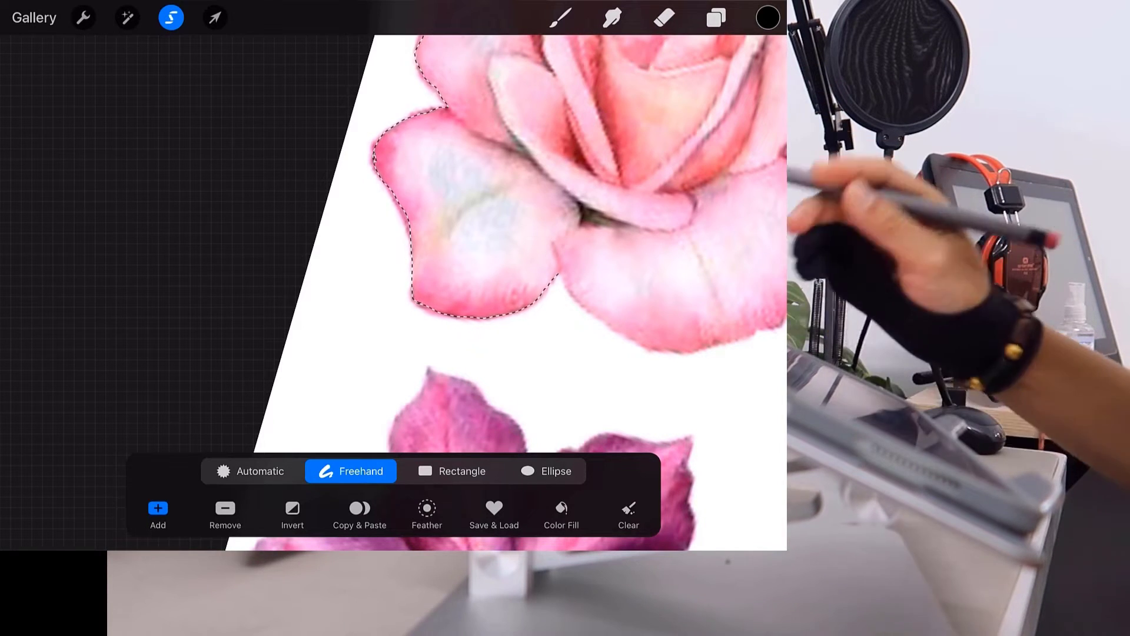
scroll(447, 265, right, 5)
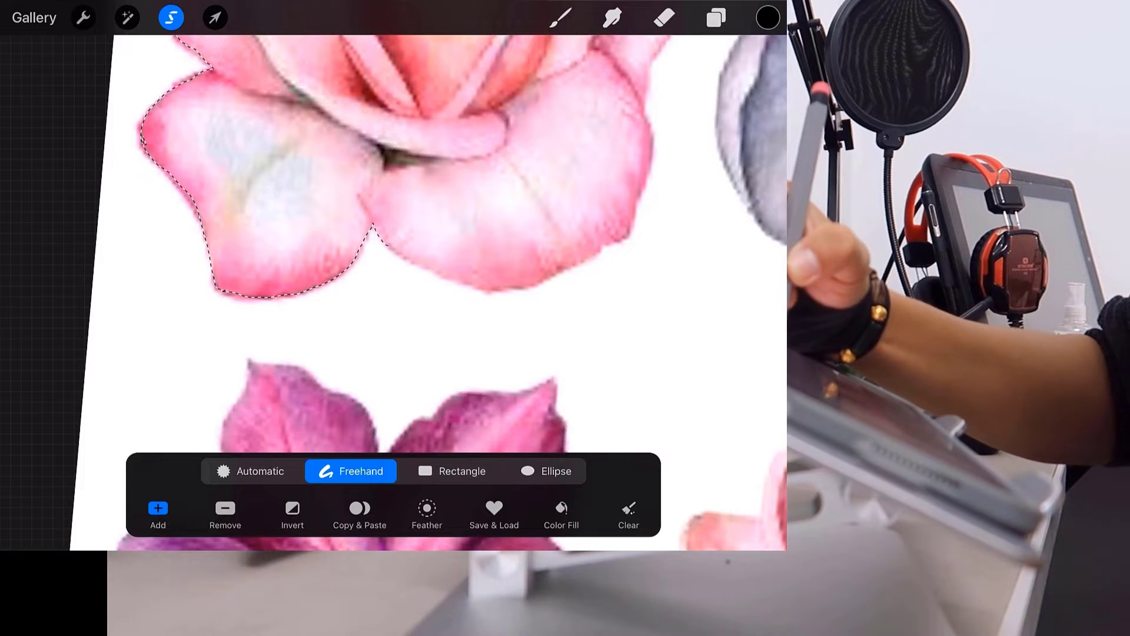
scroll(389, 265, right, 2)
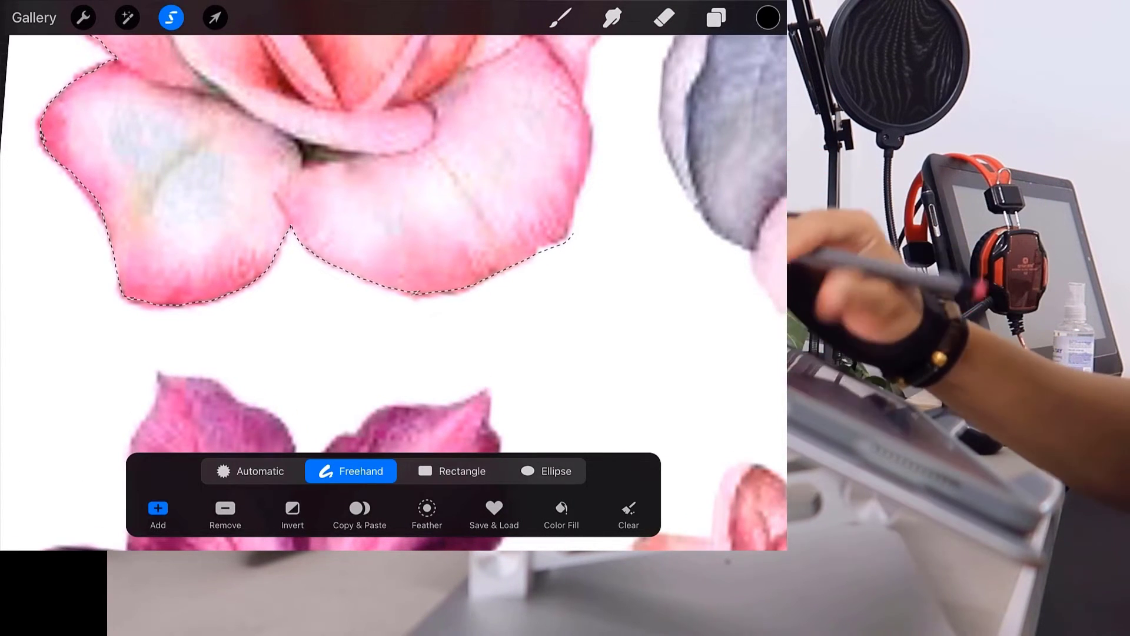
scroll(395, 265, up, 3)
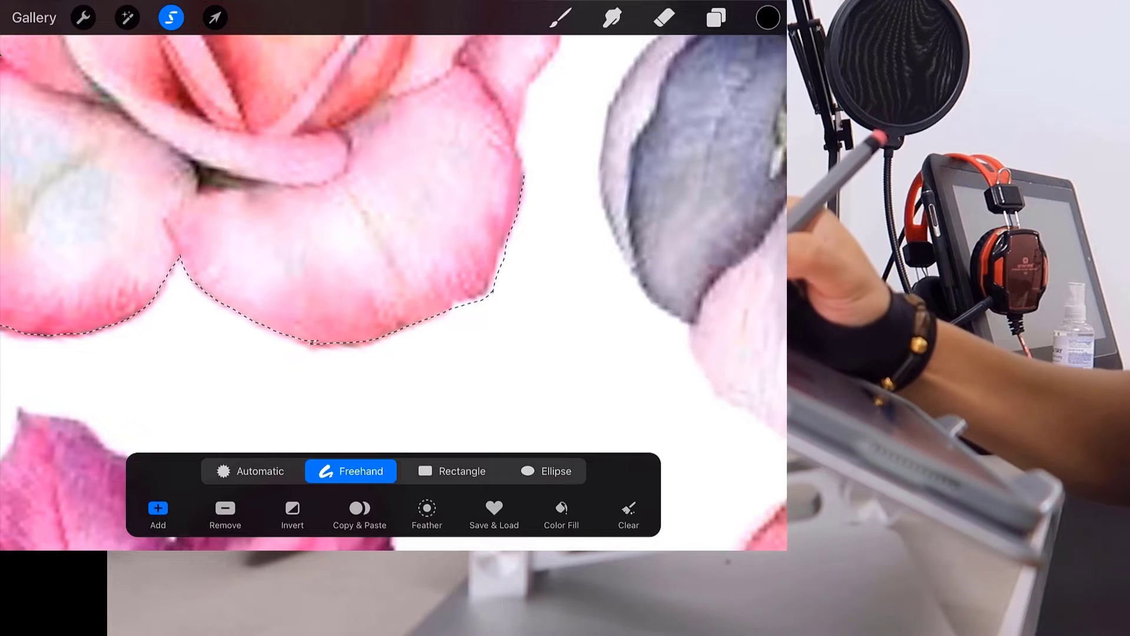
scroll(394, 265, up, 3)
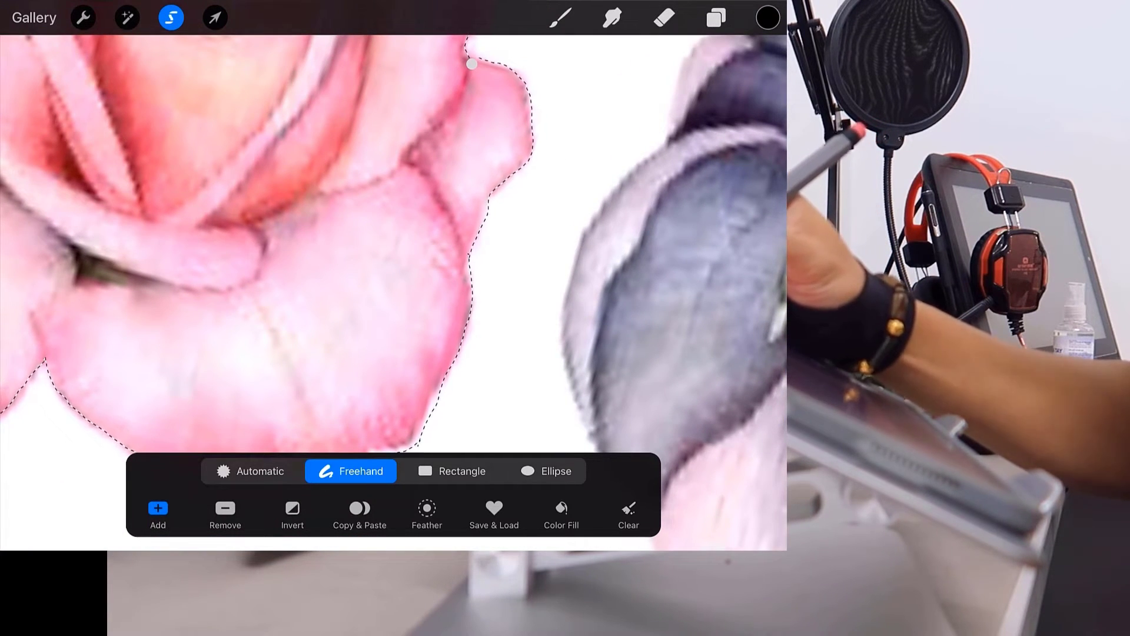
scroll(395, 265, down, 5)
scroll(394, 265, down, 2)
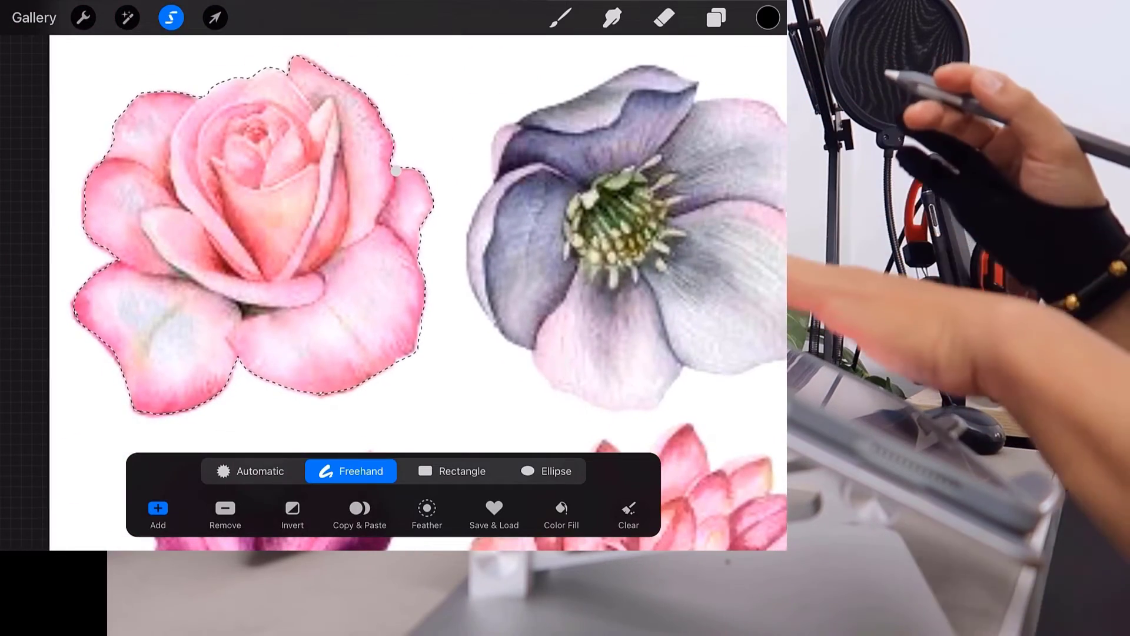
click(359, 512)
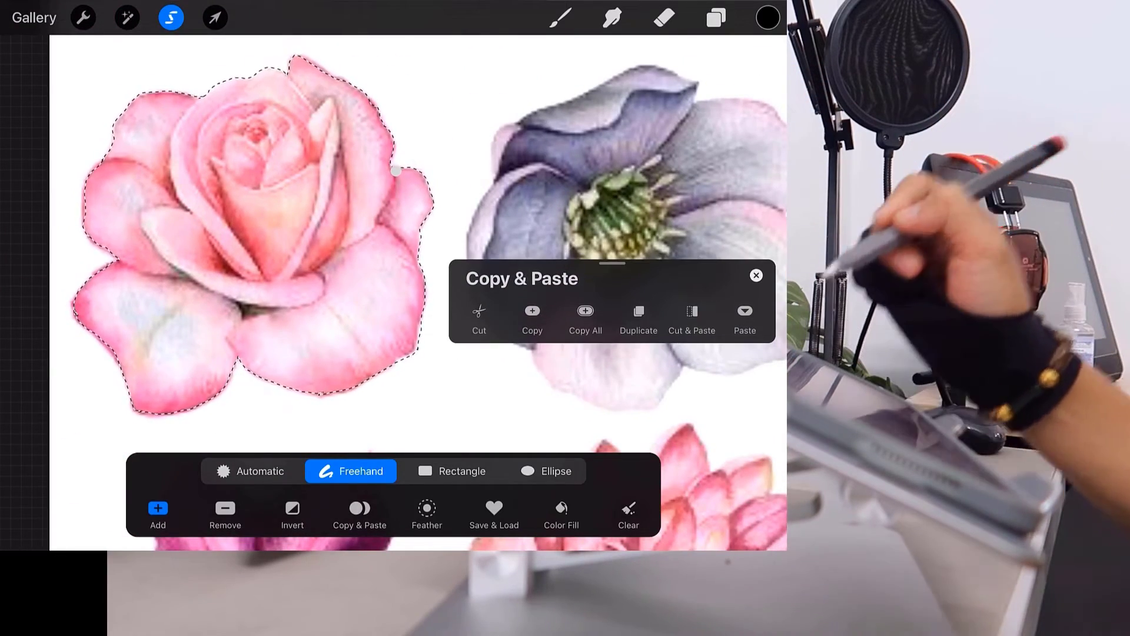
click(664, 18)
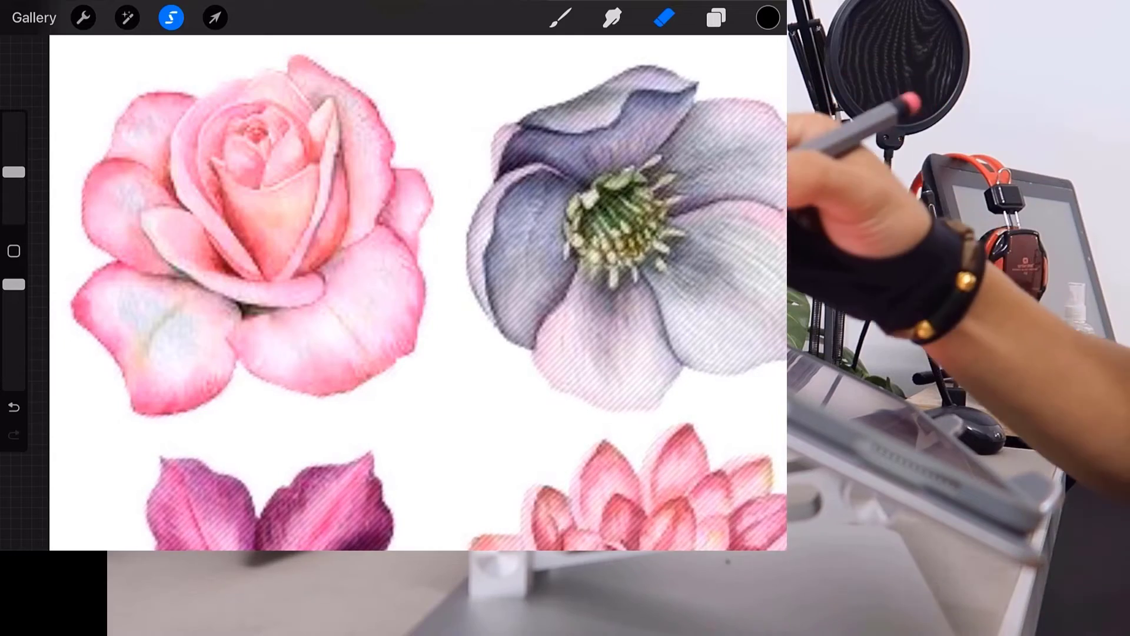
Step: Outline the pink five-petal flower in the sheet's middle row with Freehand Selection
scroll(488, 294, down, 5)
scroll(489, 294, down, 3)
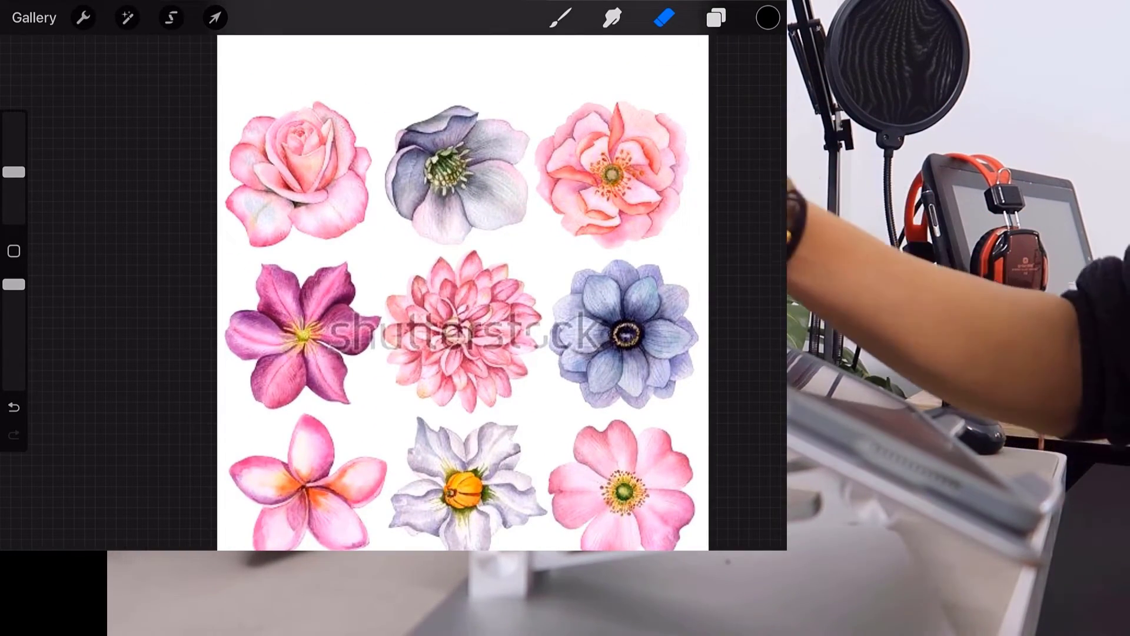
scroll(448, 295, up, 2)
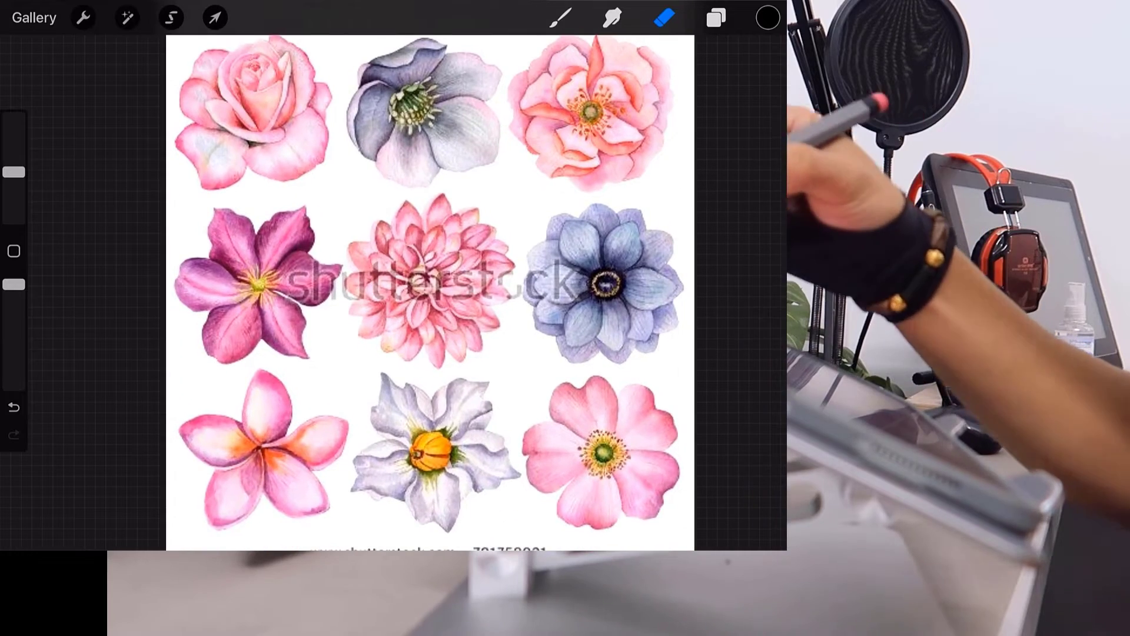
click(171, 17)
scroll(447, 283, up, 2)
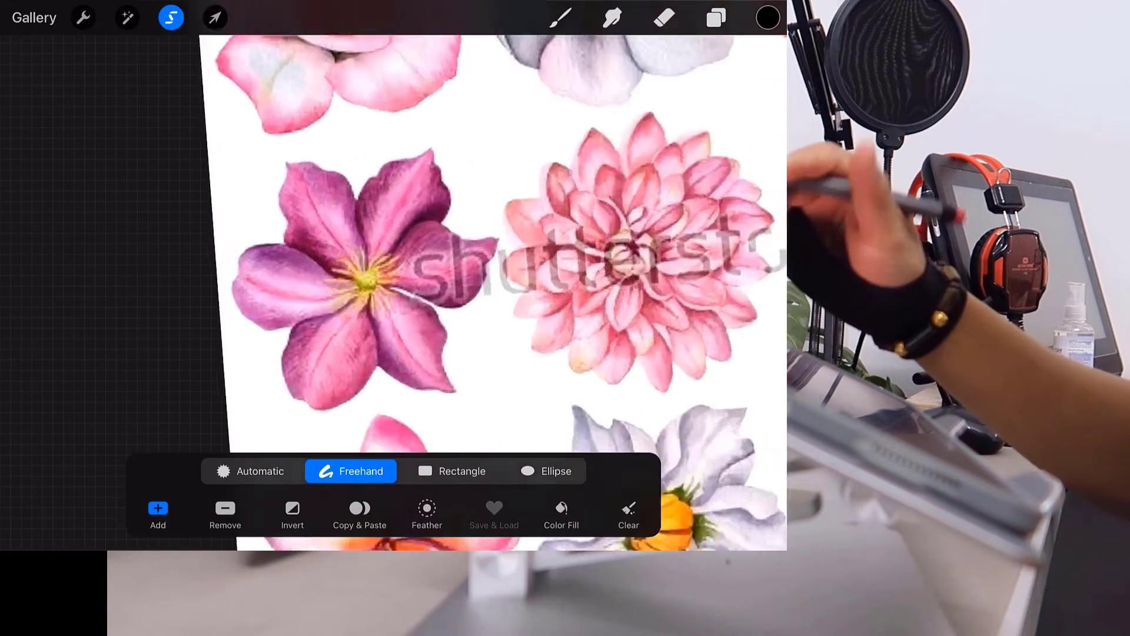
drag(391, 265, 430, 197)
scroll(447, 283, down, 2)
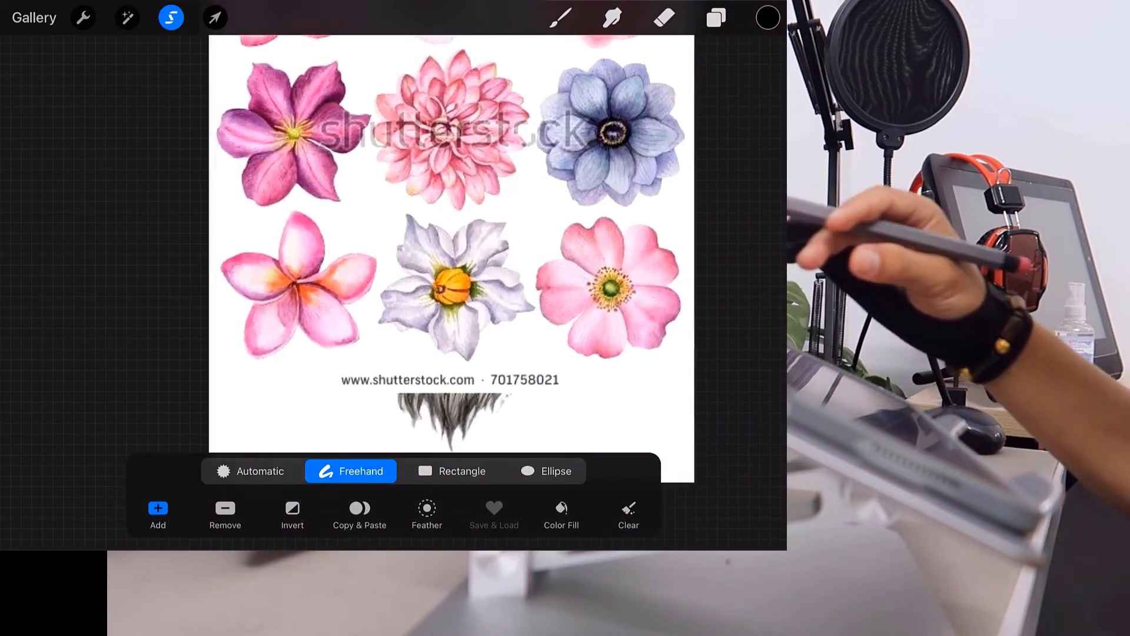
scroll(377, 265, up, 2)
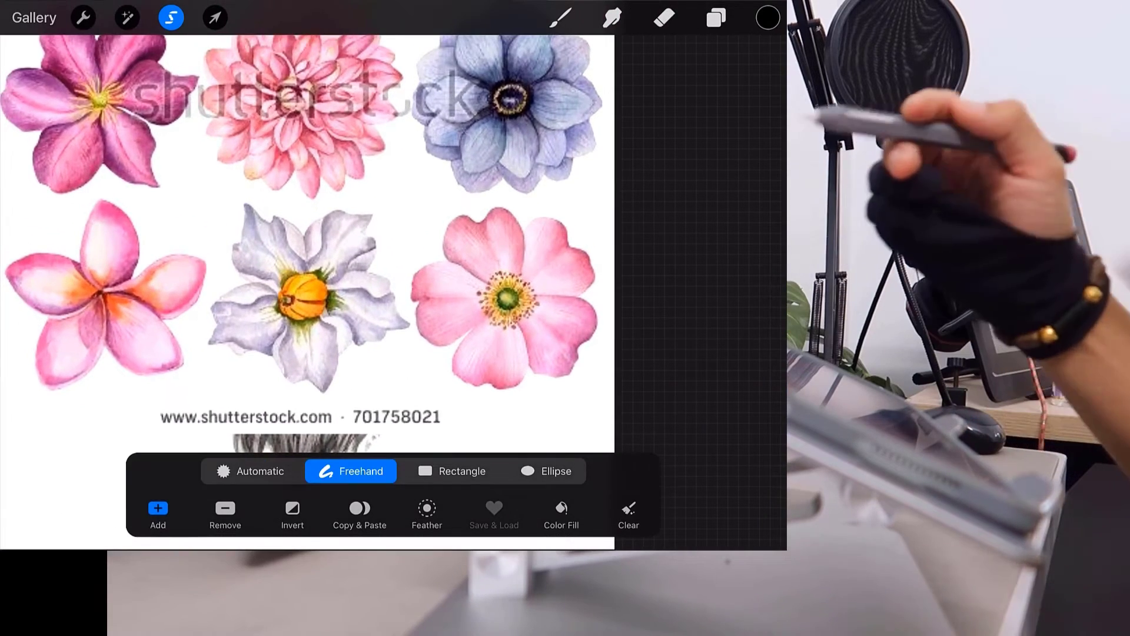
scroll(377, 265, down, 1)
scroll(362, 283, up, 1)
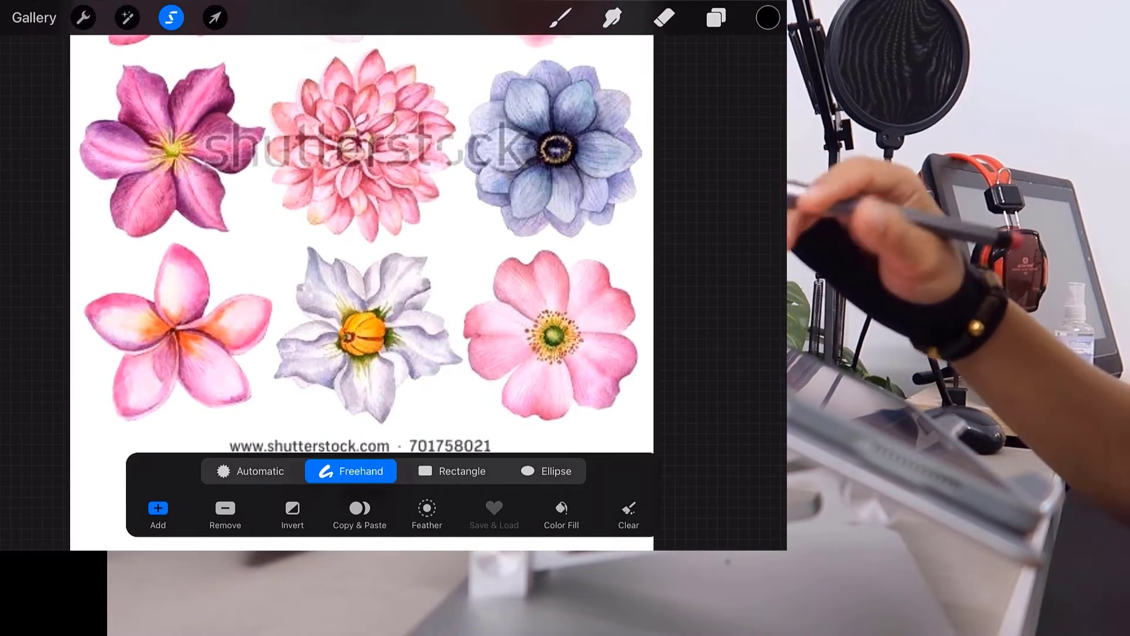
scroll(362, 282, down, 1)
scroll(329, 265, up, 1)
Step: Check the new From selection layer, then begin outlining the white orange-centred flower
click(716, 17)
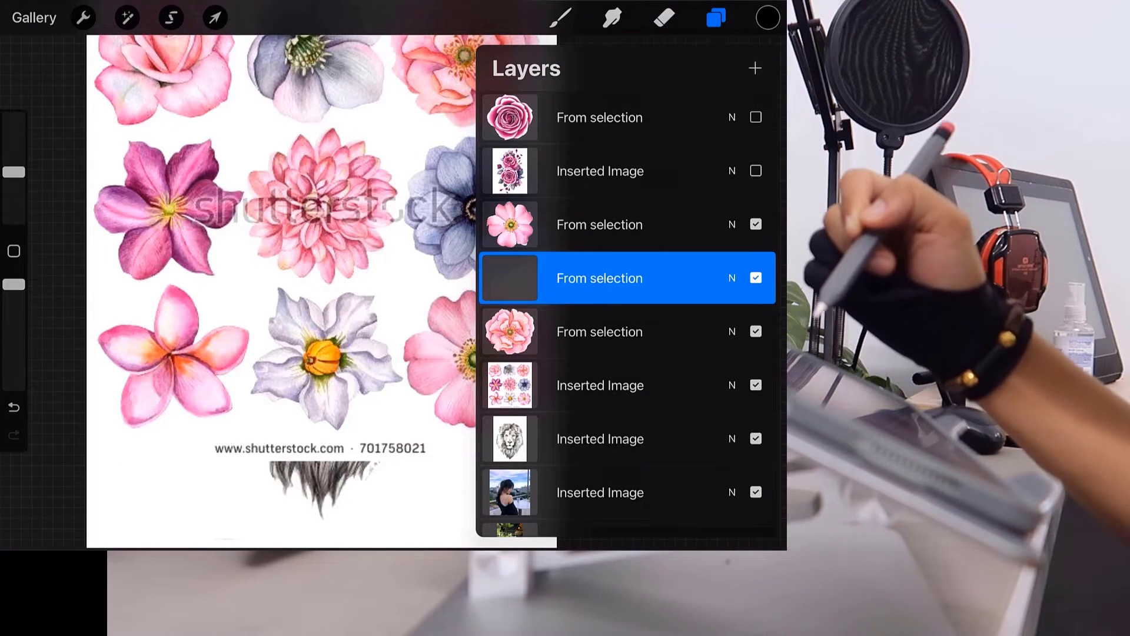
click(716, 17)
click(664, 17)
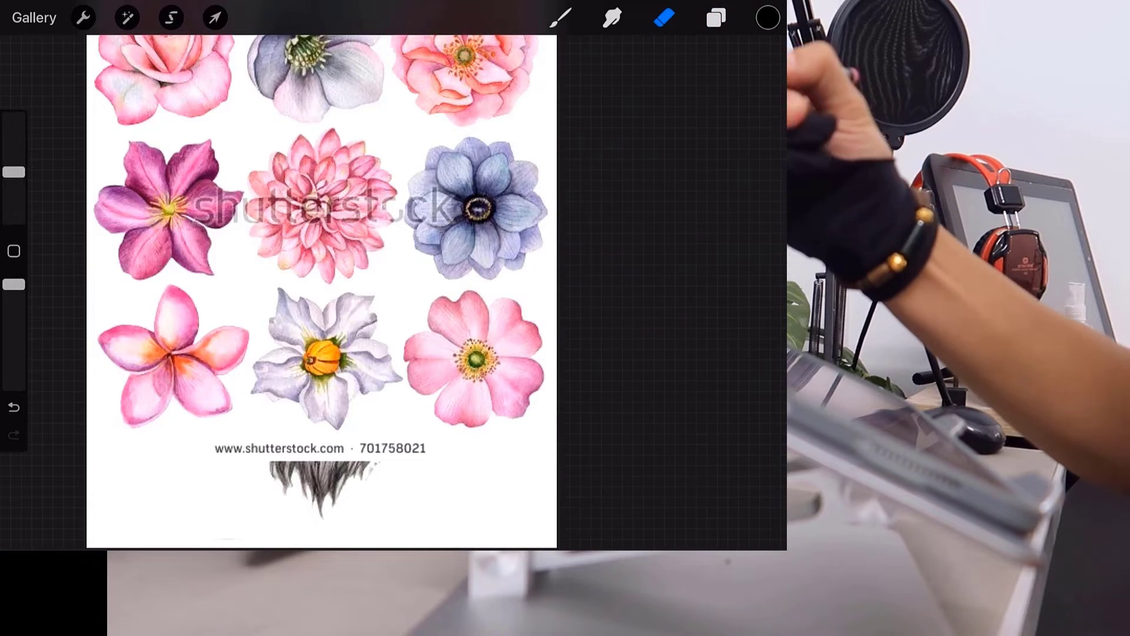
scroll(353, 283, up, 3)
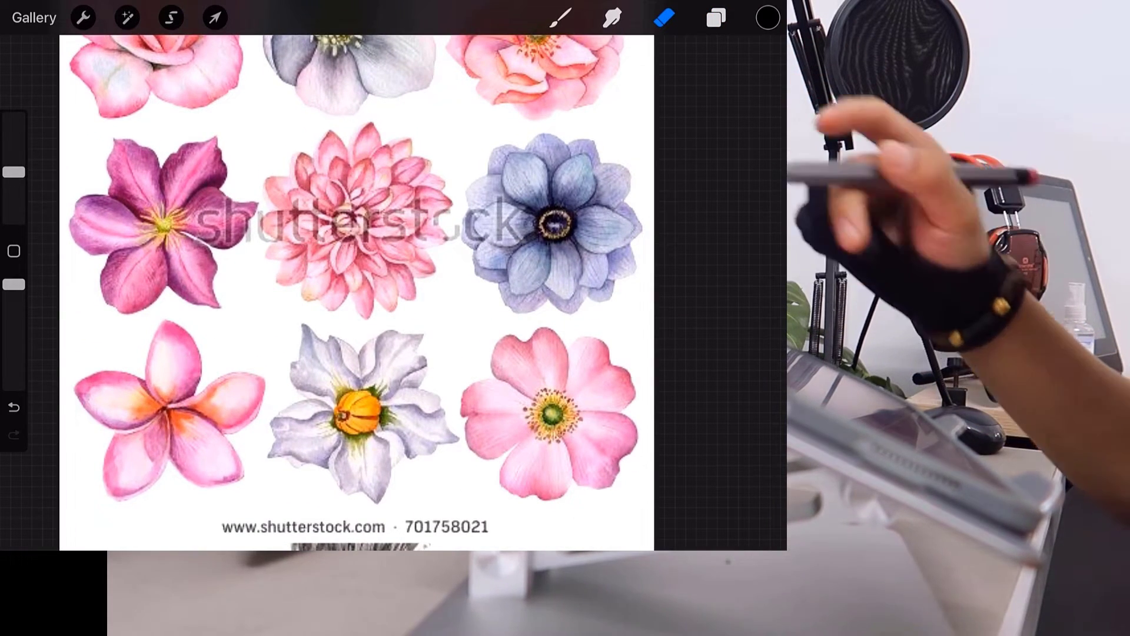
click(171, 18)
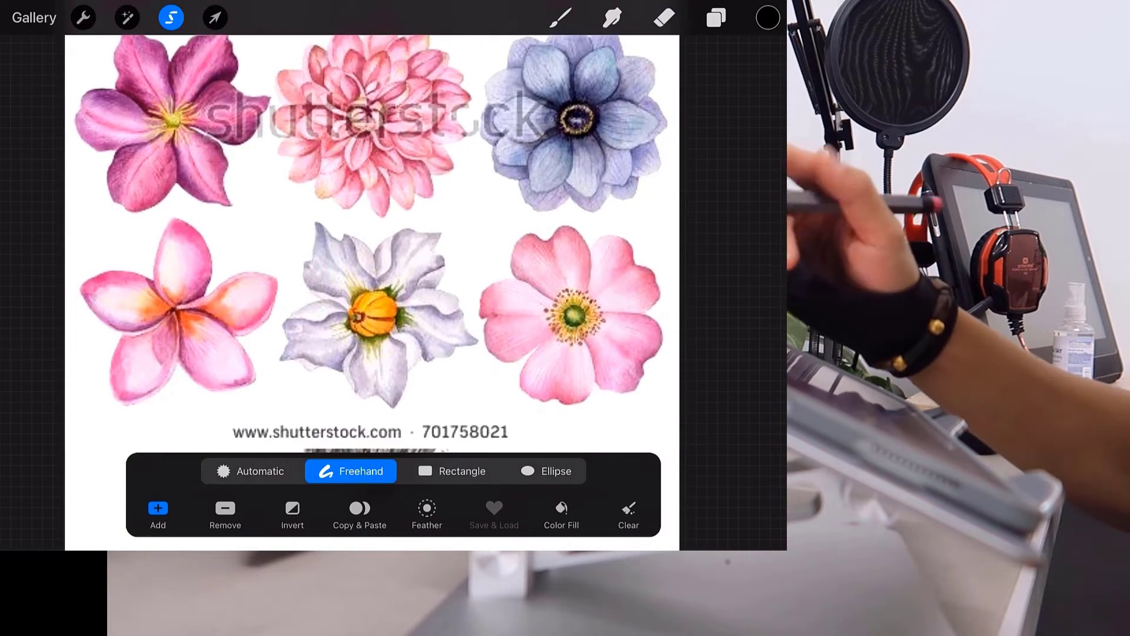
scroll(353, 282, up, 3)
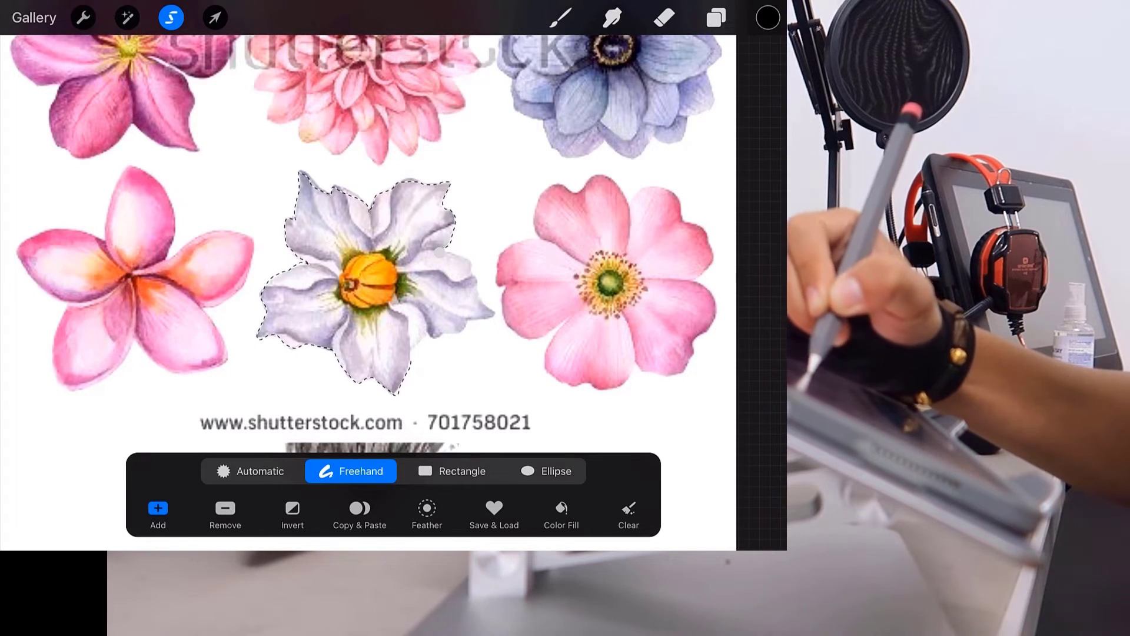
Step: Duplicate the outlined white orange-centred flower onto its own layer
click(360, 513)
click(716, 18)
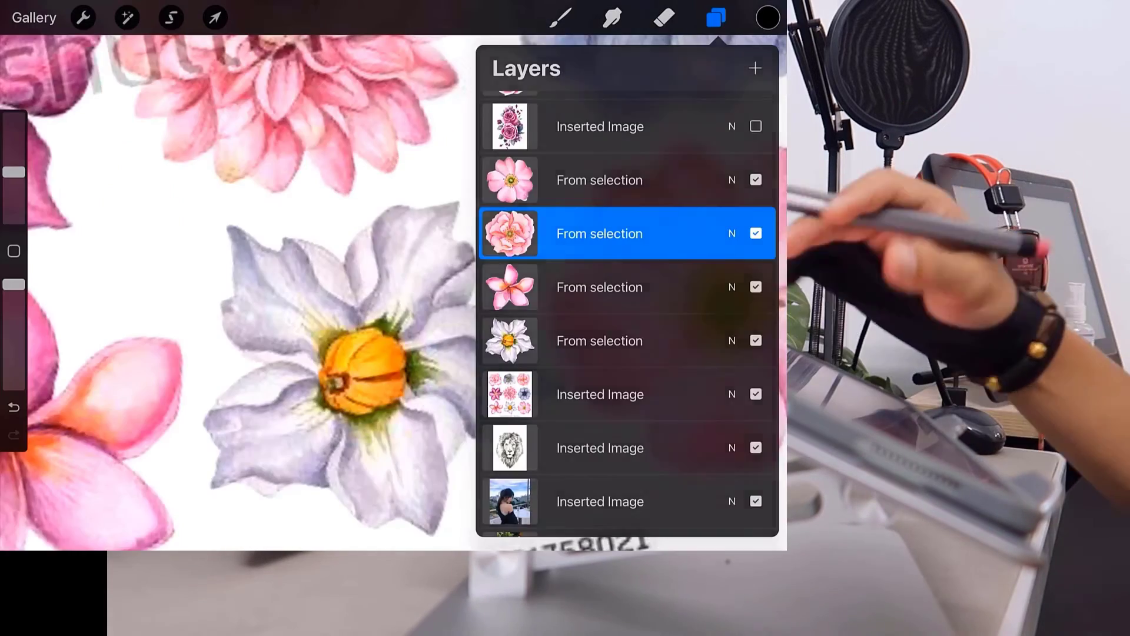
click(664, 17)
scroll(380, 282, down, 2)
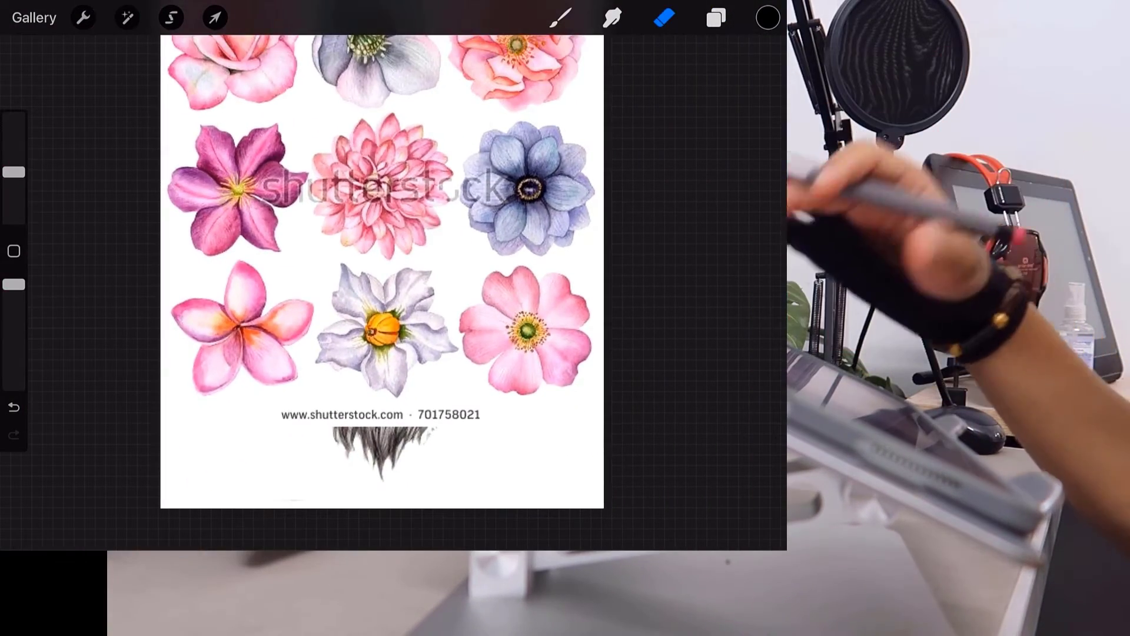
scroll(380, 283, down, 2)
scroll(380, 282, down, 2)
scroll(380, 282, up, 2)
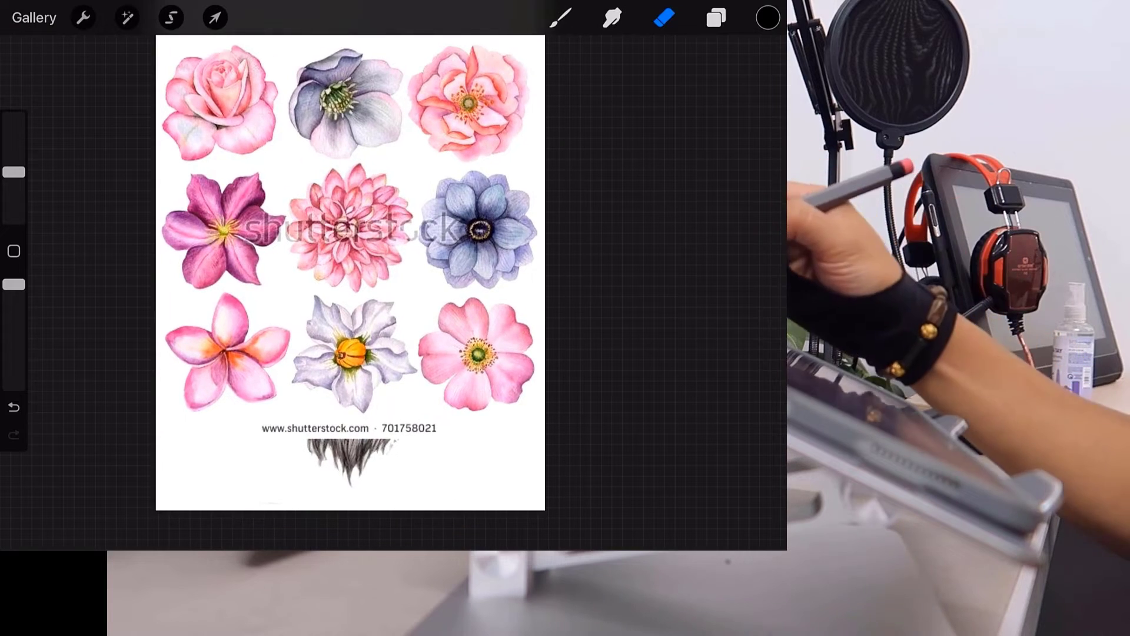
Step: Hide the flower sheet to reveal the lion and move the dark pink rose layer lower
click(716, 18)
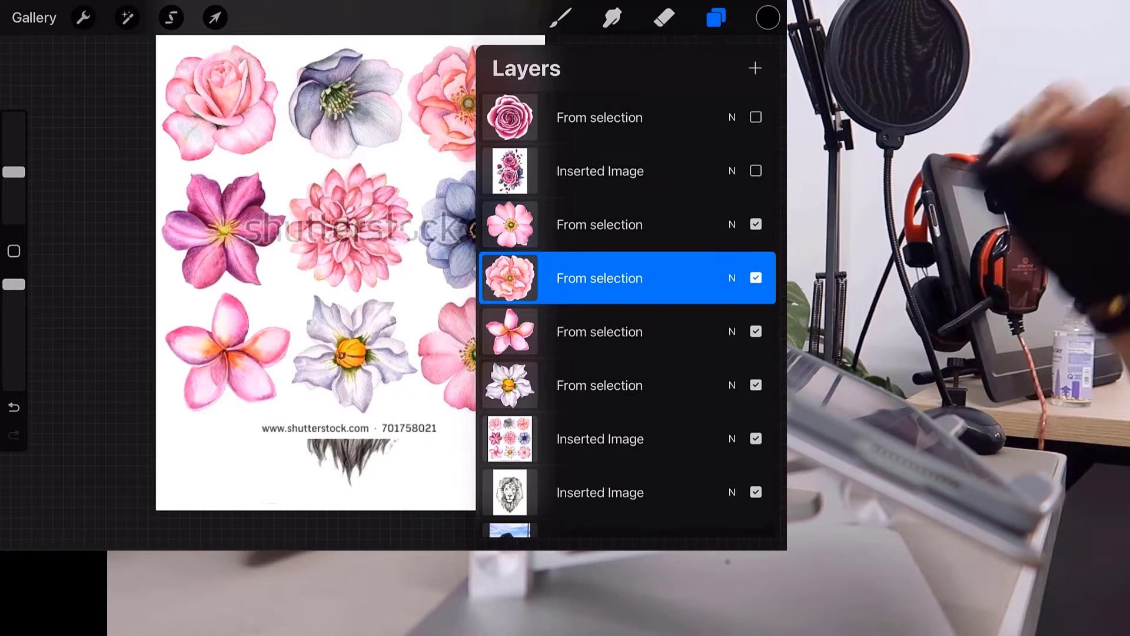
click(756, 439)
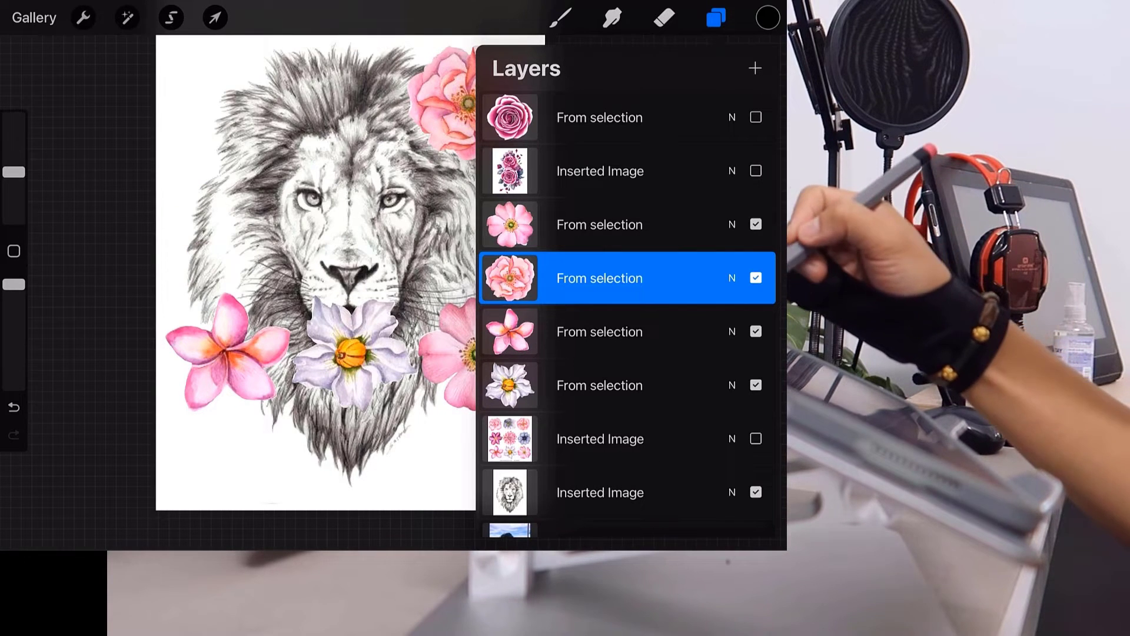
click(600, 117)
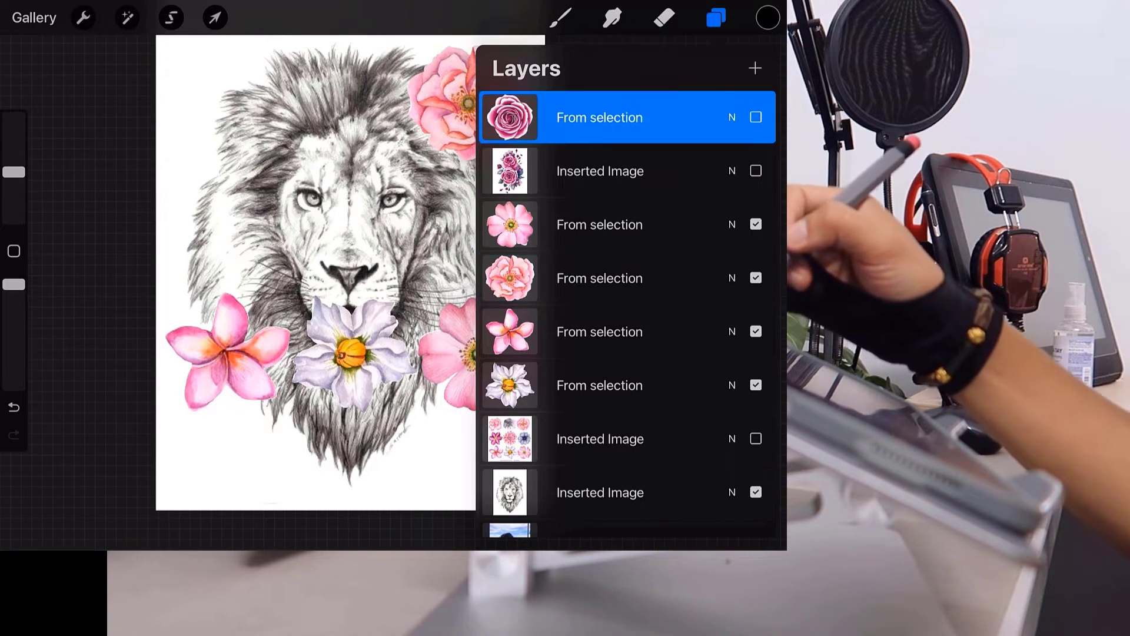
drag(600, 118, 607, 162)
click(664, 18)
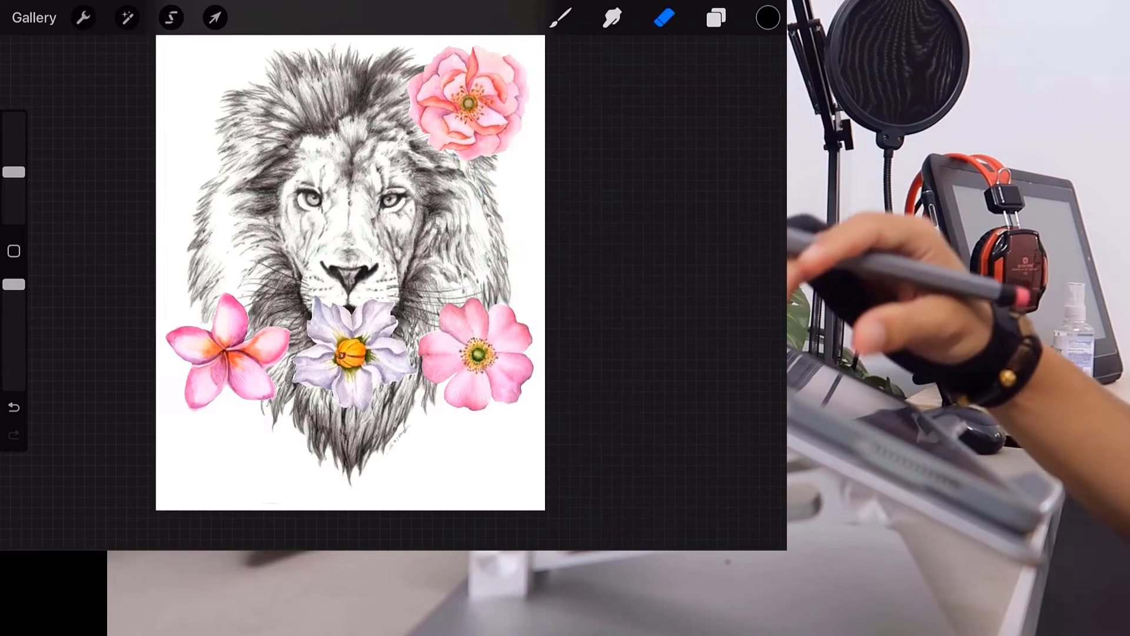
scroll(350, 273, down, 2)
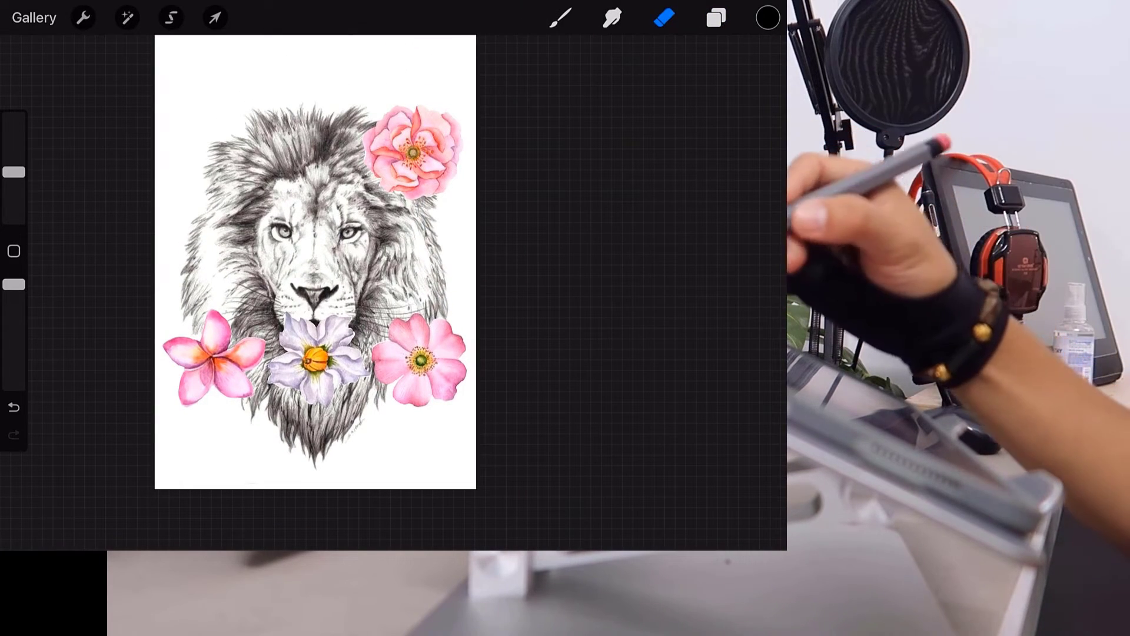
scroll(323, 289, up, 1)
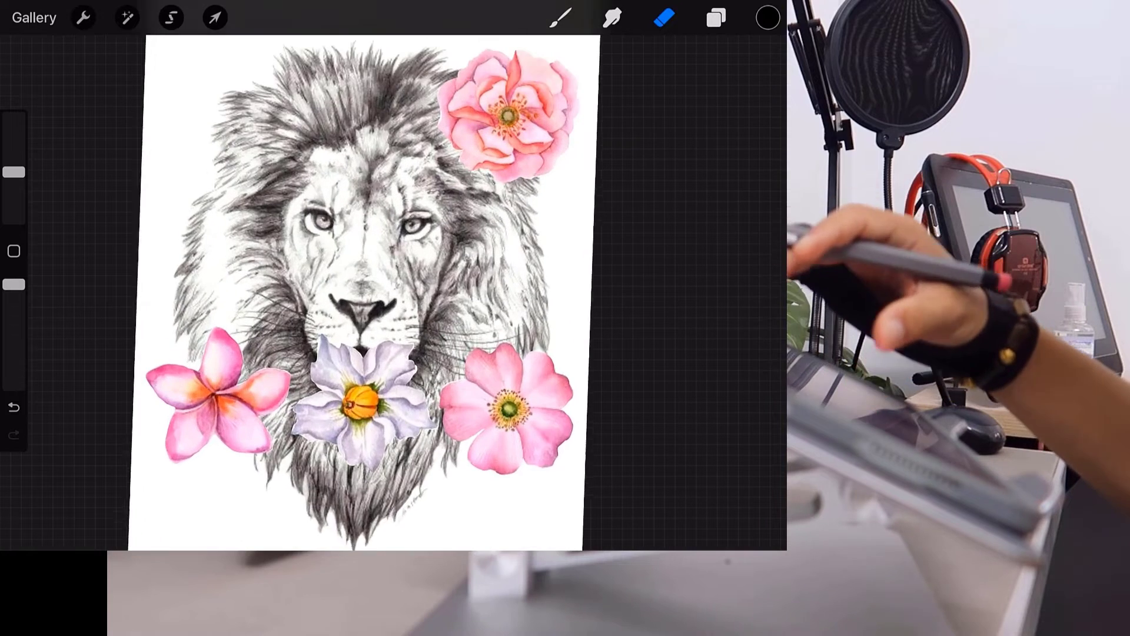
scroll(324, 289, up, 1)
scroll(324, 289, up, 1)
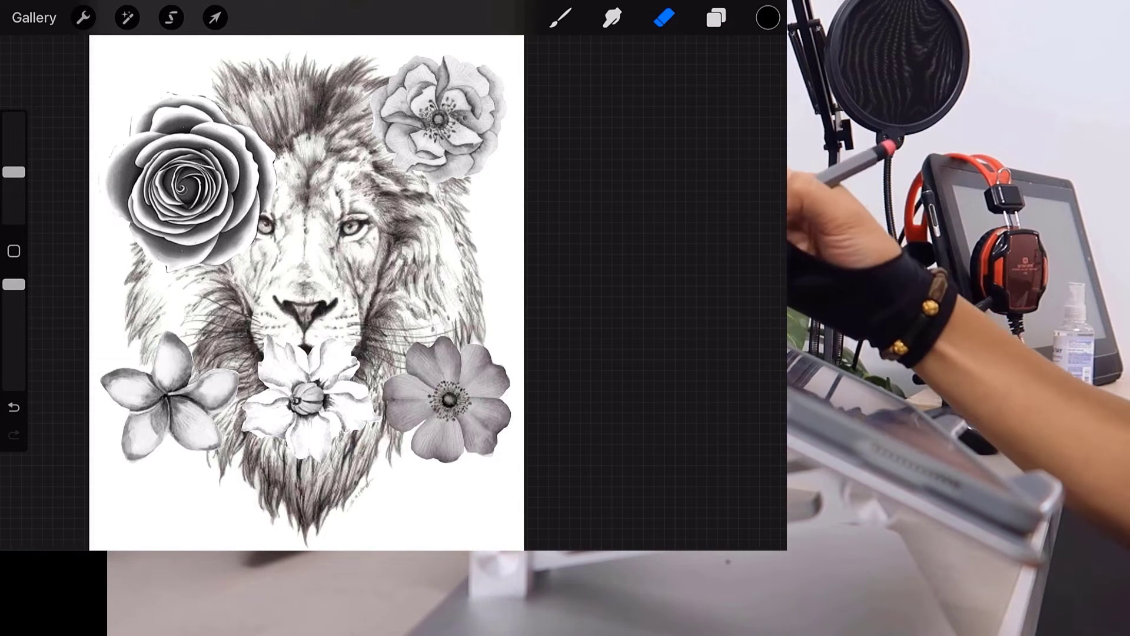
Step: Move and enlarge the white flower over the lion's eye, and move the rose to top centre
click(716, 18)
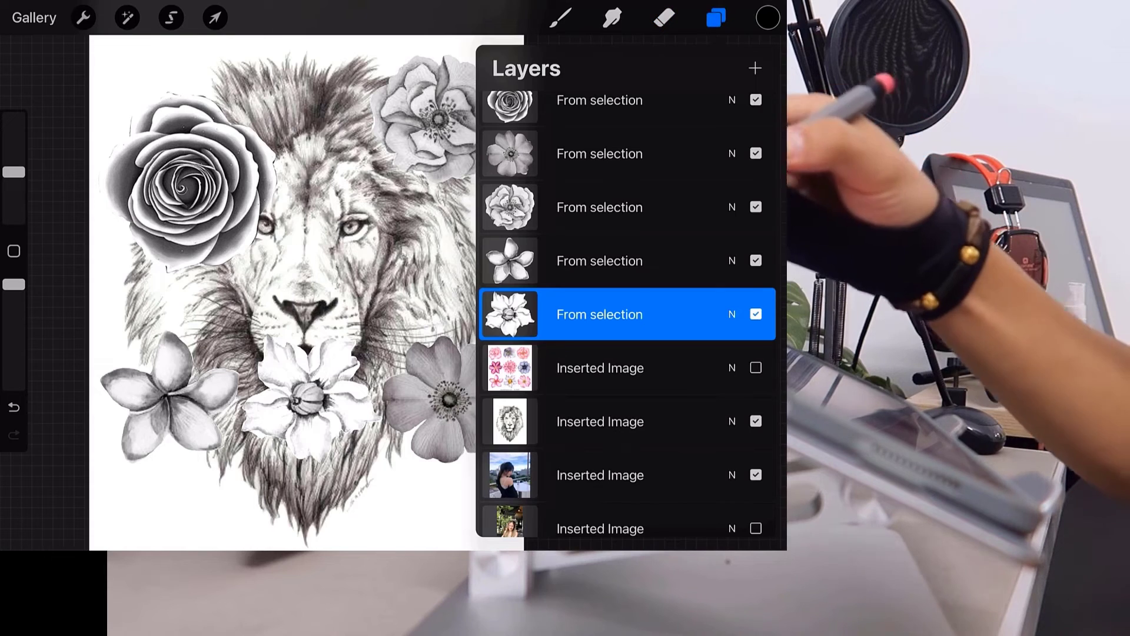
click(214, 18)
drag(306, 401, 427, 240)
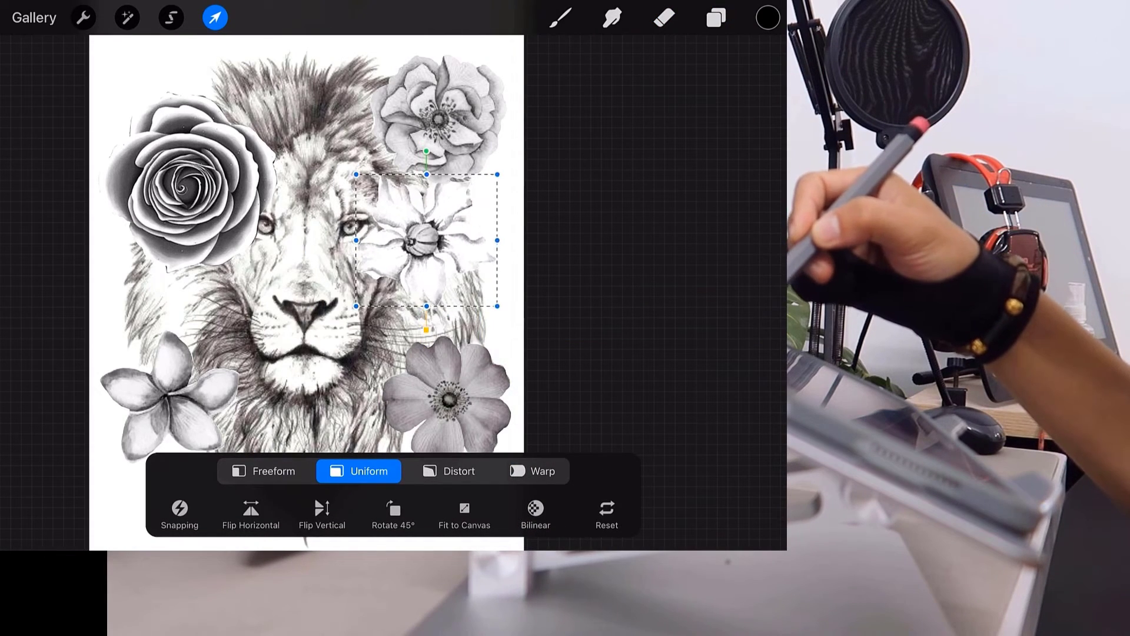
drag(356, 307, 329, 334)
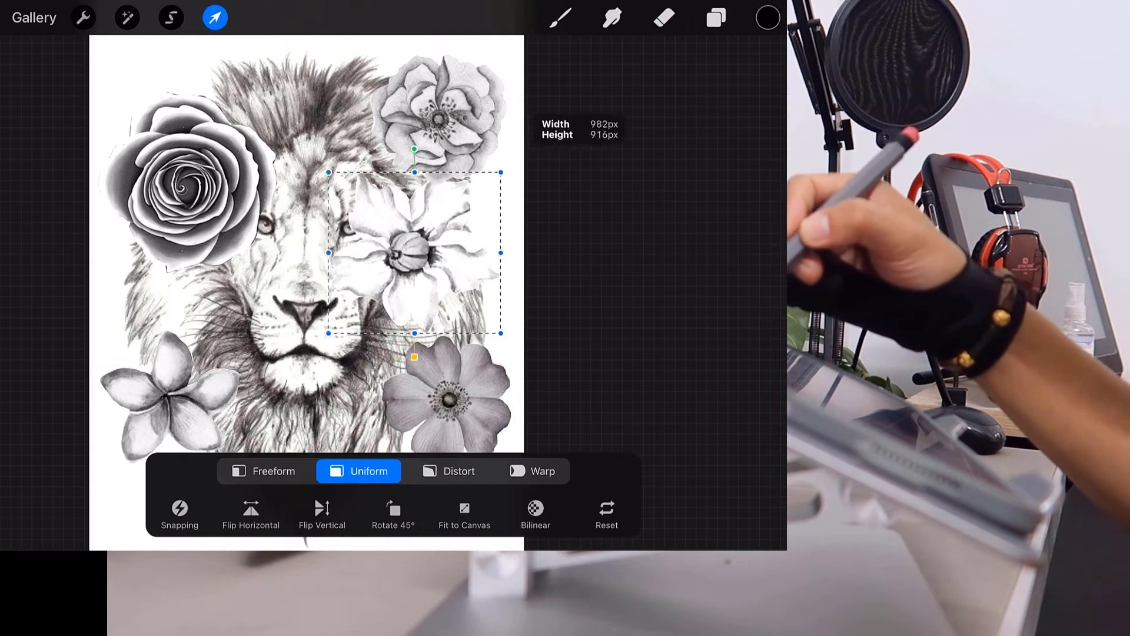
click(215, 18)
click(716, 17)
click(589, 118)
click(215, 17)
mouse_move(188, 183)
mouse_down()
mouse_move(459, 144)
mouse_move(364, 147)
mouse_up()
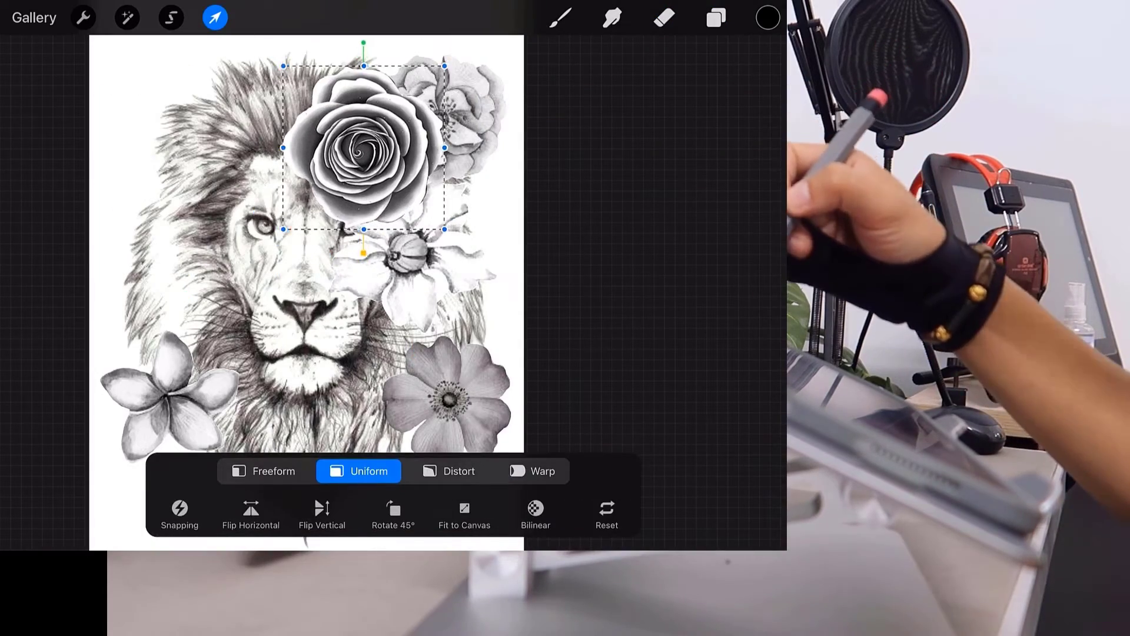
click(215, 18)
Step: Move the plumeria to the lower centre and the pink flower up below the rose
click(716, 18)
click(606, 331)
click(215, 17)
mouse_move(167, 395)
mouse_down()
mouse_move(467, 329)
mouse_move(388, 351)
mouse_move(370, 329)
mouse_up()
click(215, 17)
click(716, 17)
mouse_move(589, 313)
mouse_down()
mouse_move(583, 203)
mouse_move(583, 253)
mouse_up()
click(588, 205)
click(215, 18)
drag(407, 382, 341, 247)
click(664, 17)
Step: Shift the white flower to the right side of the cluster
click(716, 17)
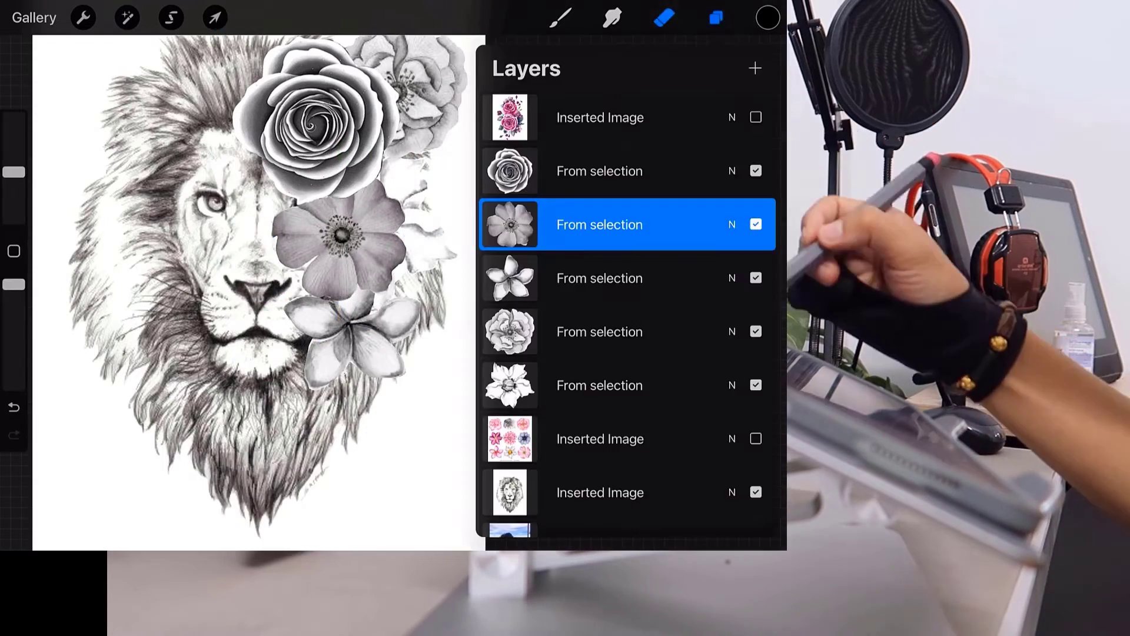
click(588, 278)
click(215, 17)
drag(348, 339, 345, 353)
click(716, 18)
click(589, 385)
click(214, 18)
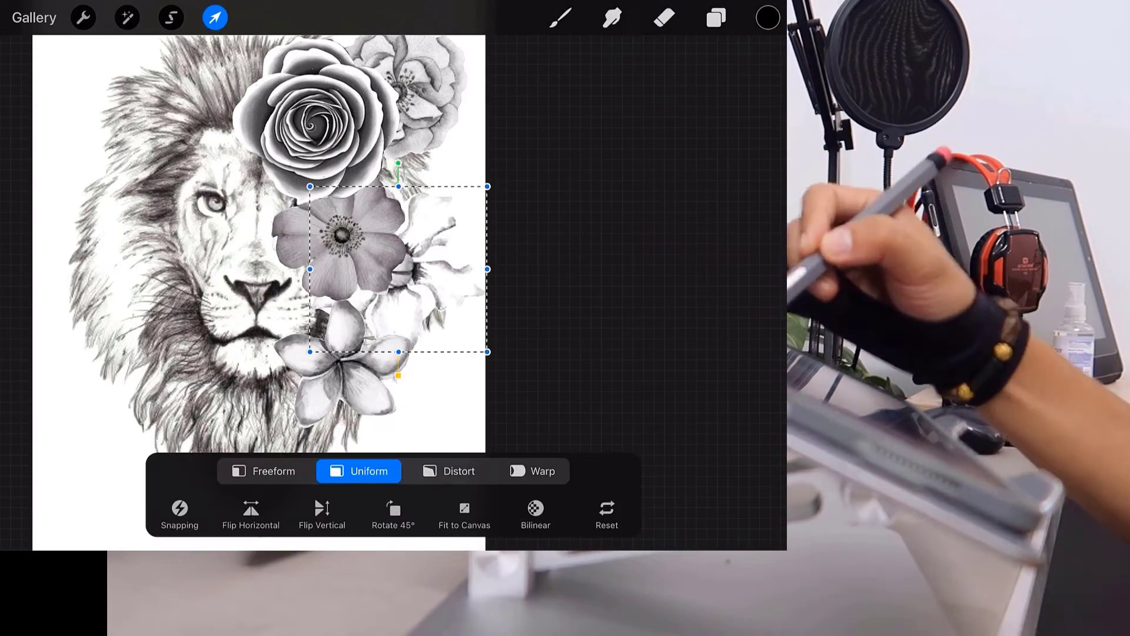
click(664, 18)
click(126, 17)
click(215, 18)
Step: Move the pale top-right flower down to tighten the cluster on the lion's face
click(716, 17)
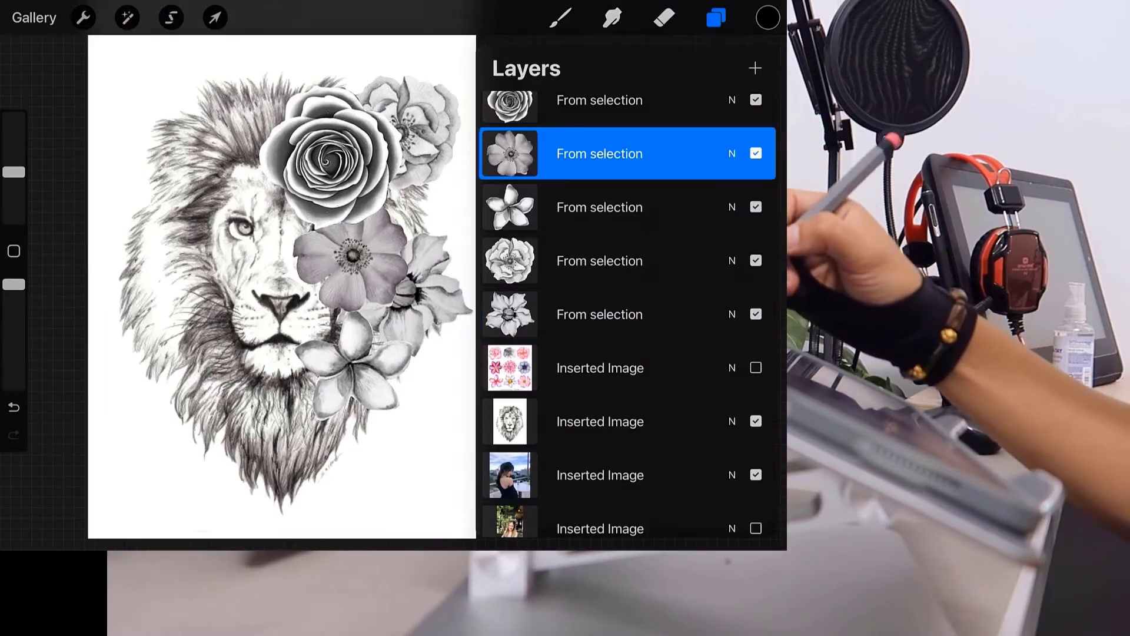
click(589, 100)
click(215, 18)
drag(407, 130, 424, 156)
click(716, 18)
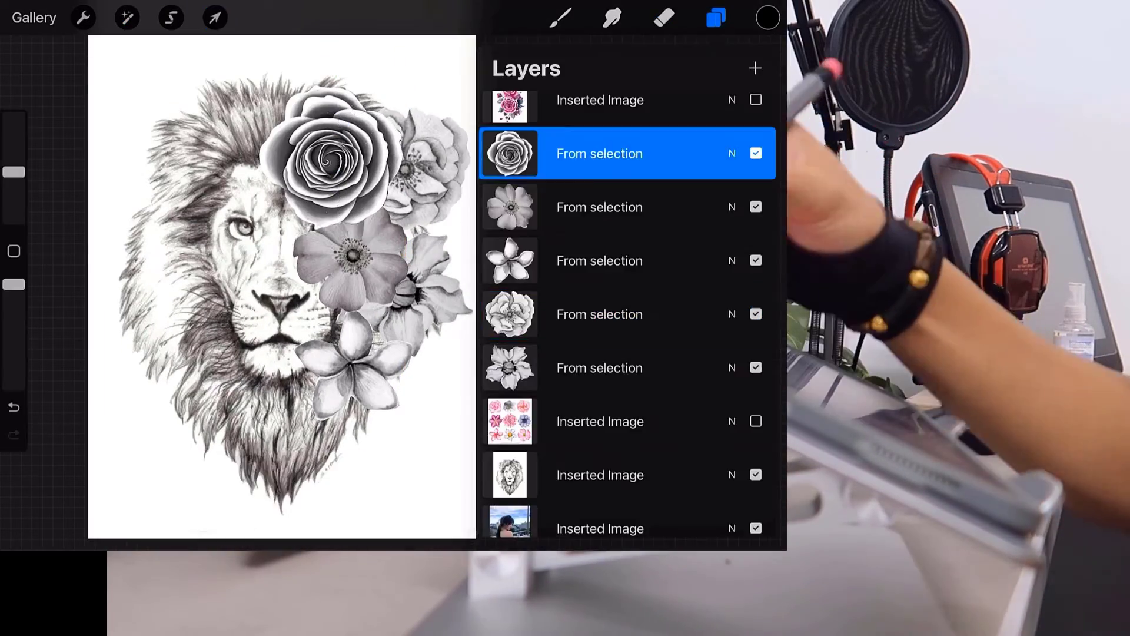
scroll(323, 289, up, 2)
click(716, 18)
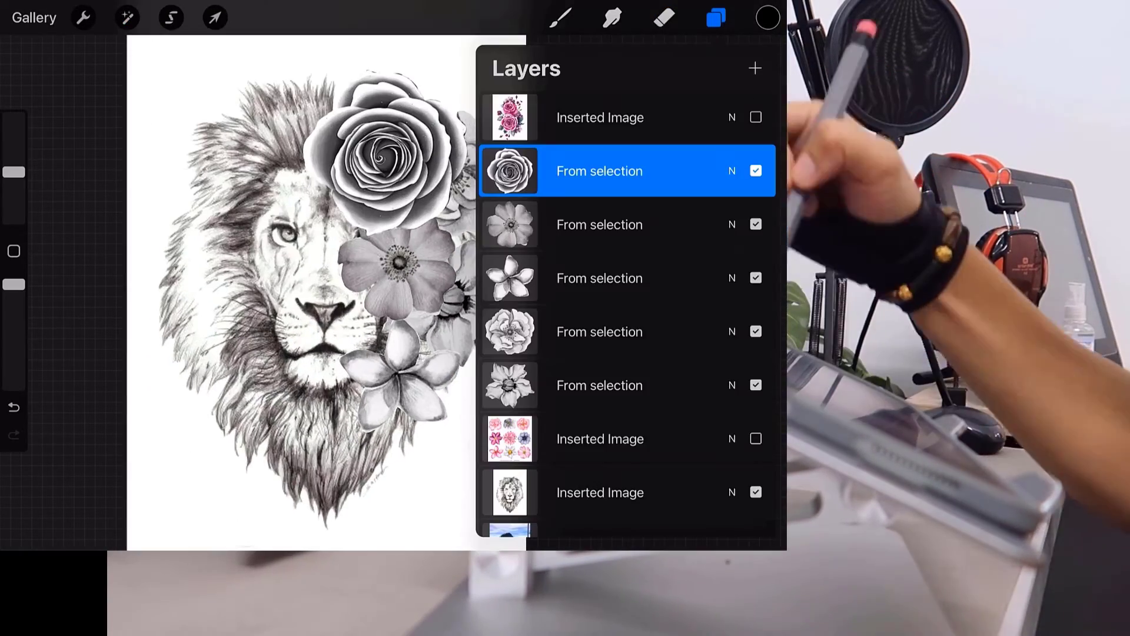
click(600, 224)
click(215, 17)
click(664, 18)
scroll(318, 288, up, 2)
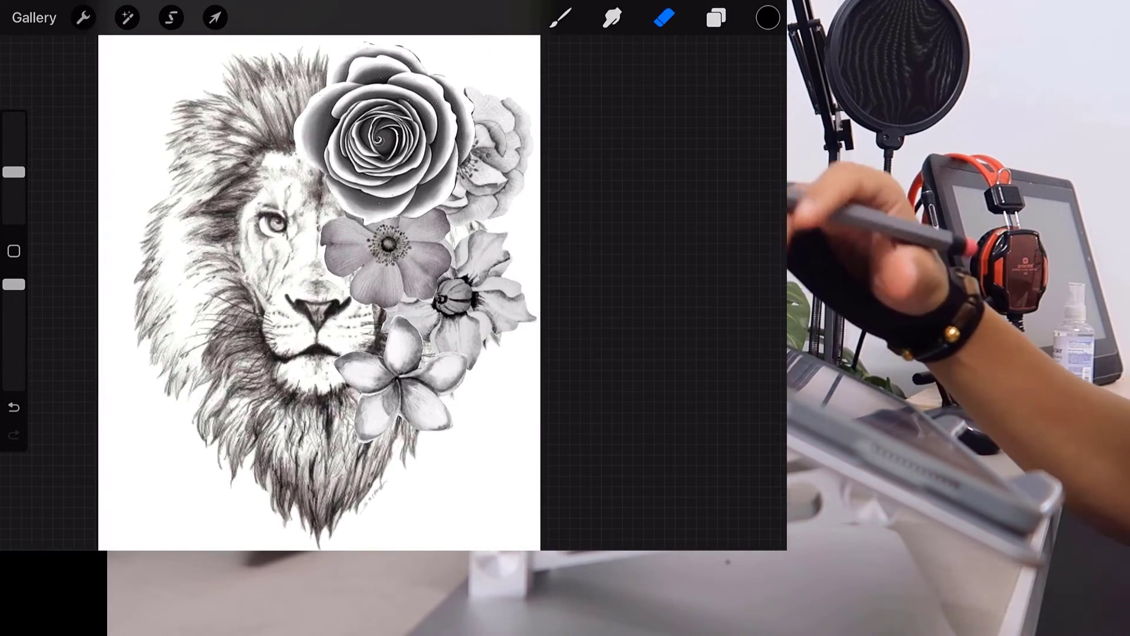
scroll(347, 277, down, 2)
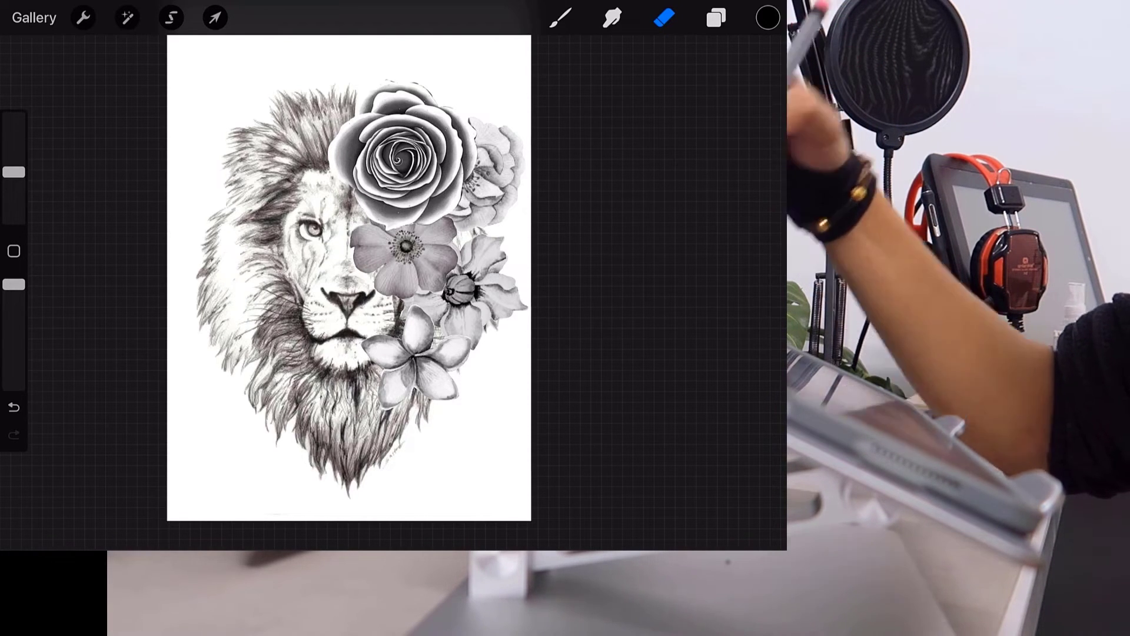
Step: Move the lion image layer above the pink flowers sheet
click(716, 18)
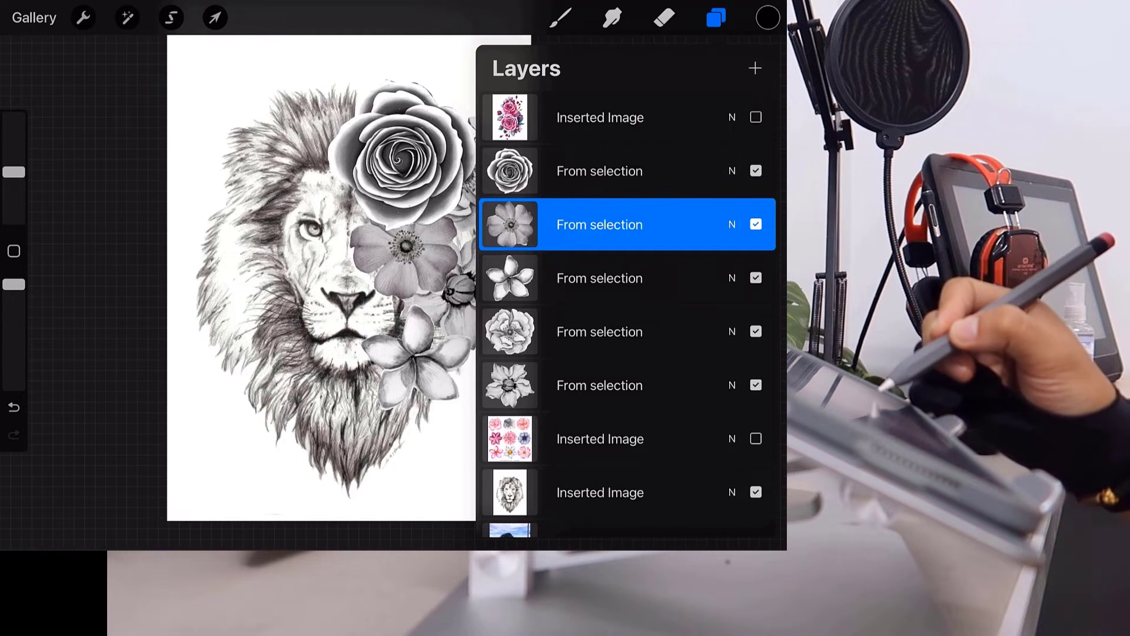
drag(600, 492, 598, 493)
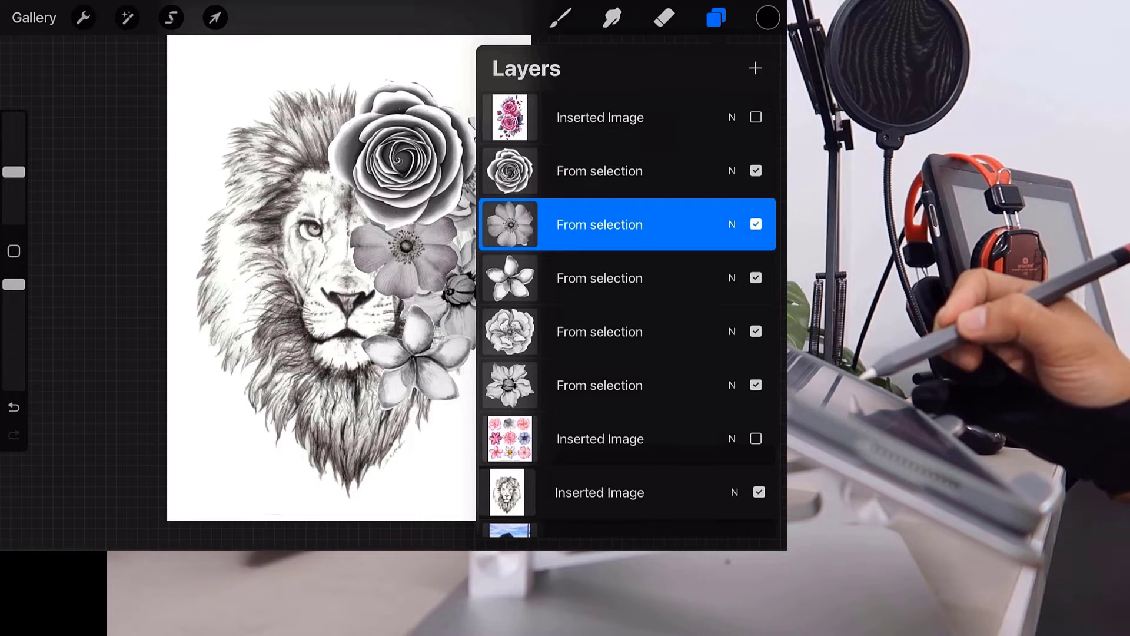
drag(600, 492, 600, 439)
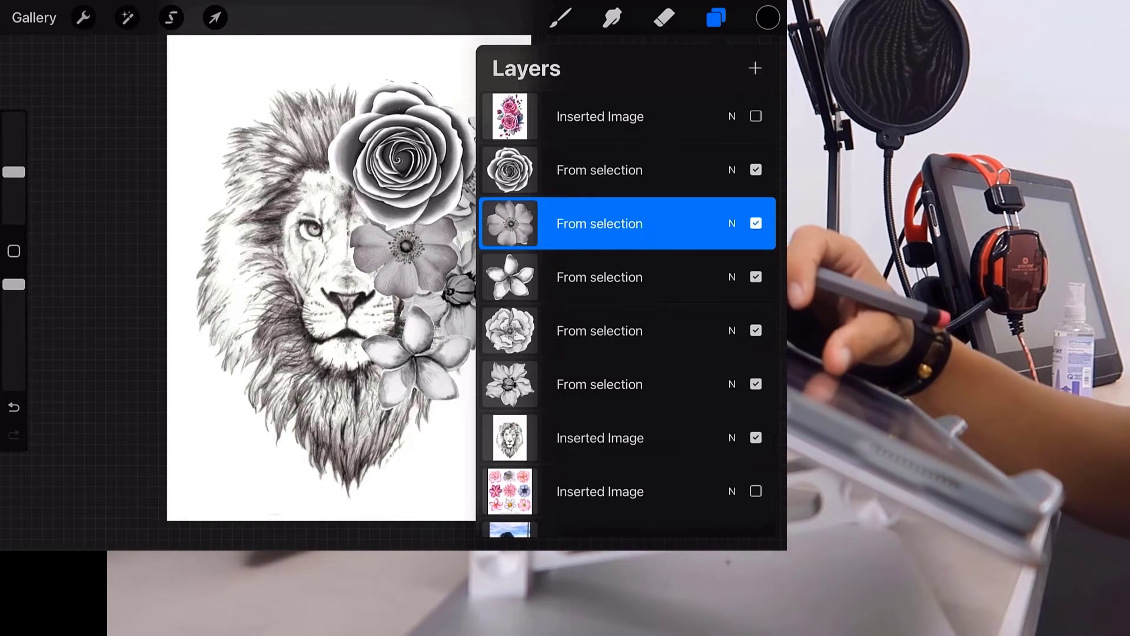
Step: Merge the five From selection flower layers into the lion layer and check its visibility
drag(627, 170, 627, 294)
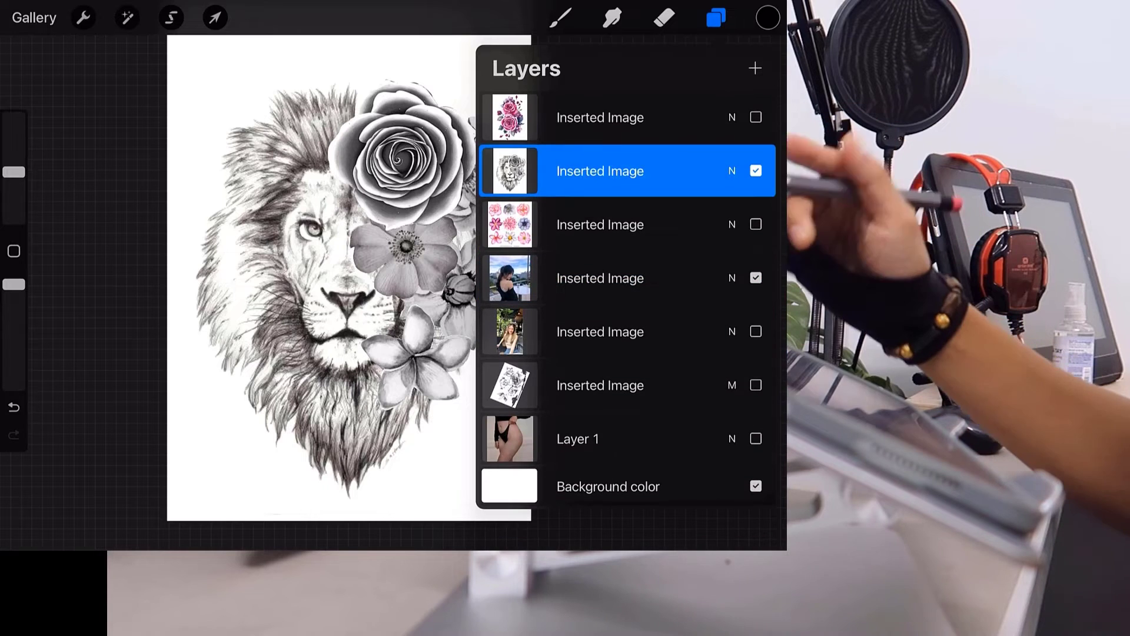
click(756, 171)
click(756, 171)
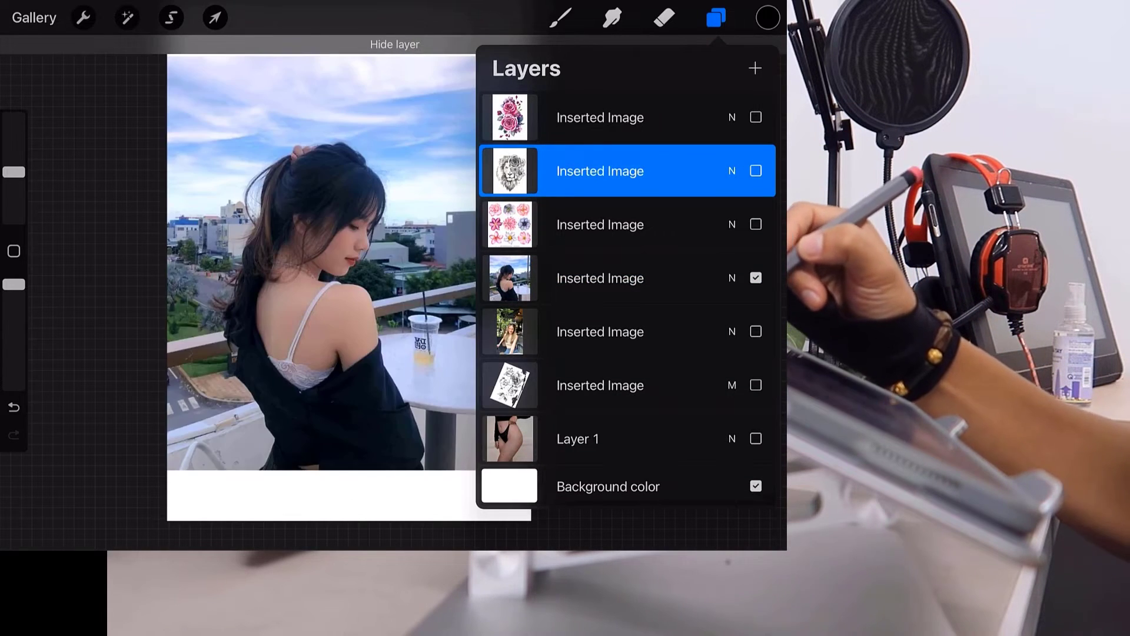
click(757, 171)
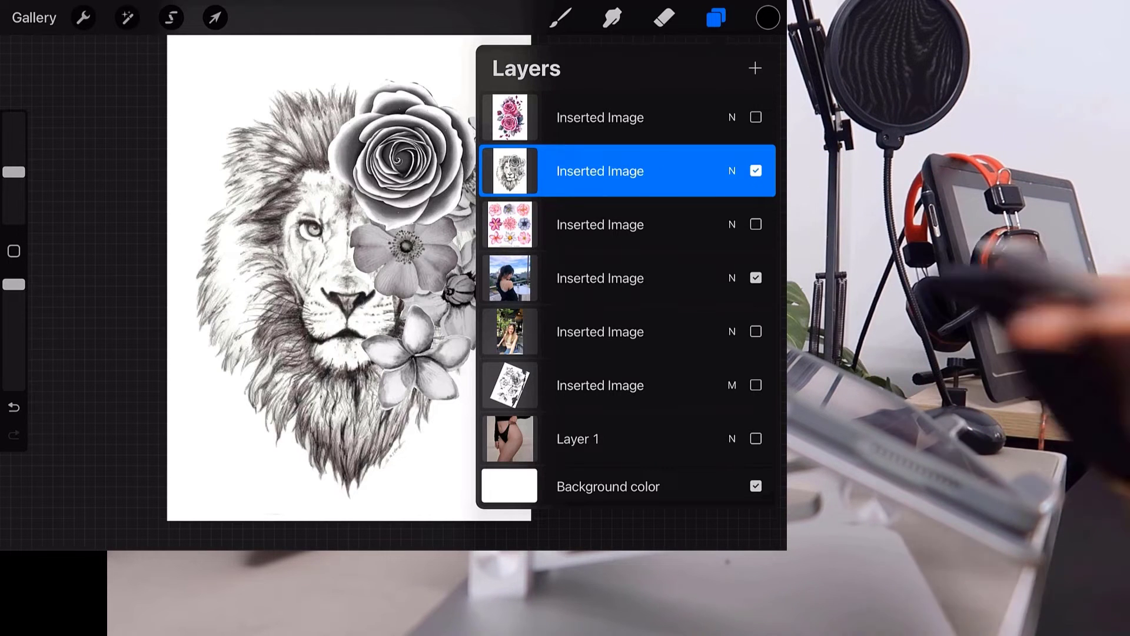
click(716, 18)
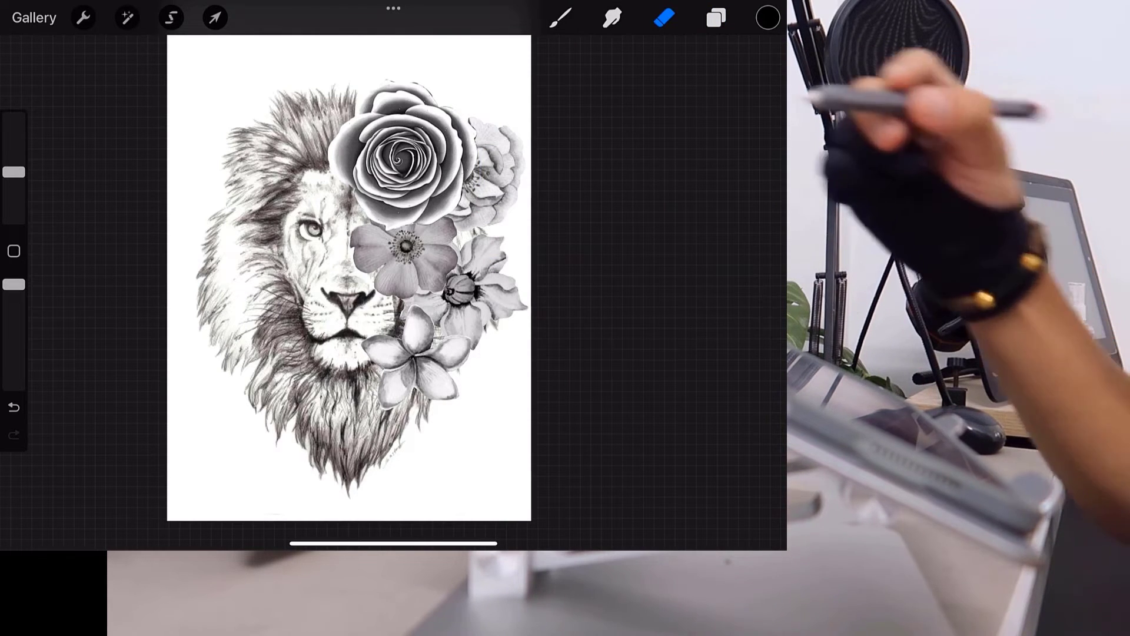
click(716, 18)
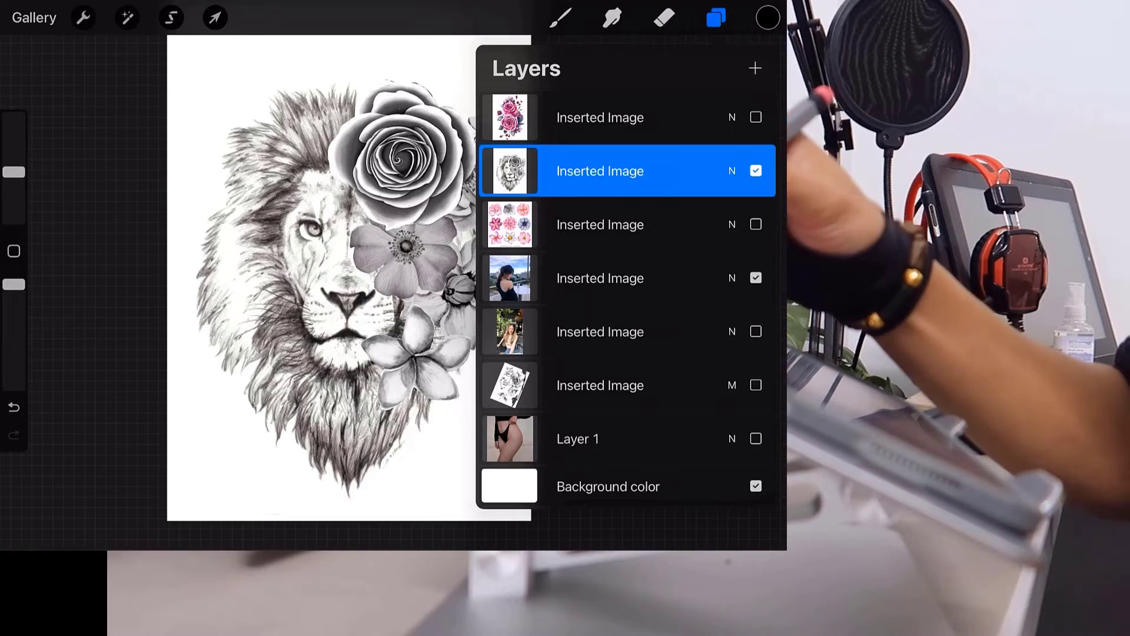
click(215, 18)
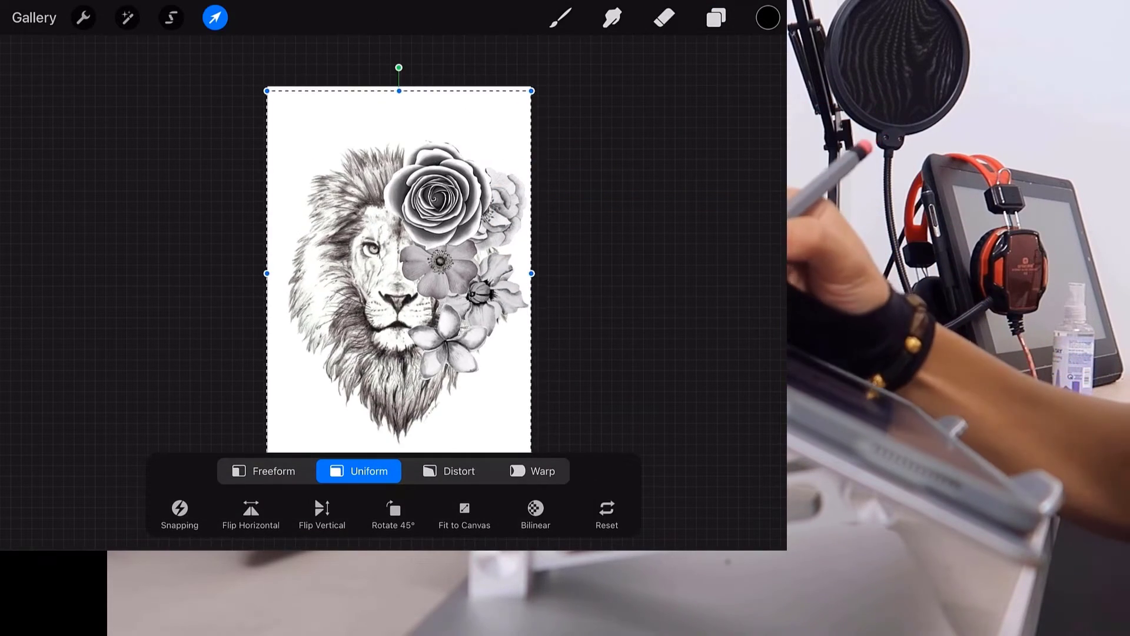
Step: Shrink the lion design and place it onto the woman's back
drag(531, 88, 373, 310)
drag(319, 377, 376, 304)
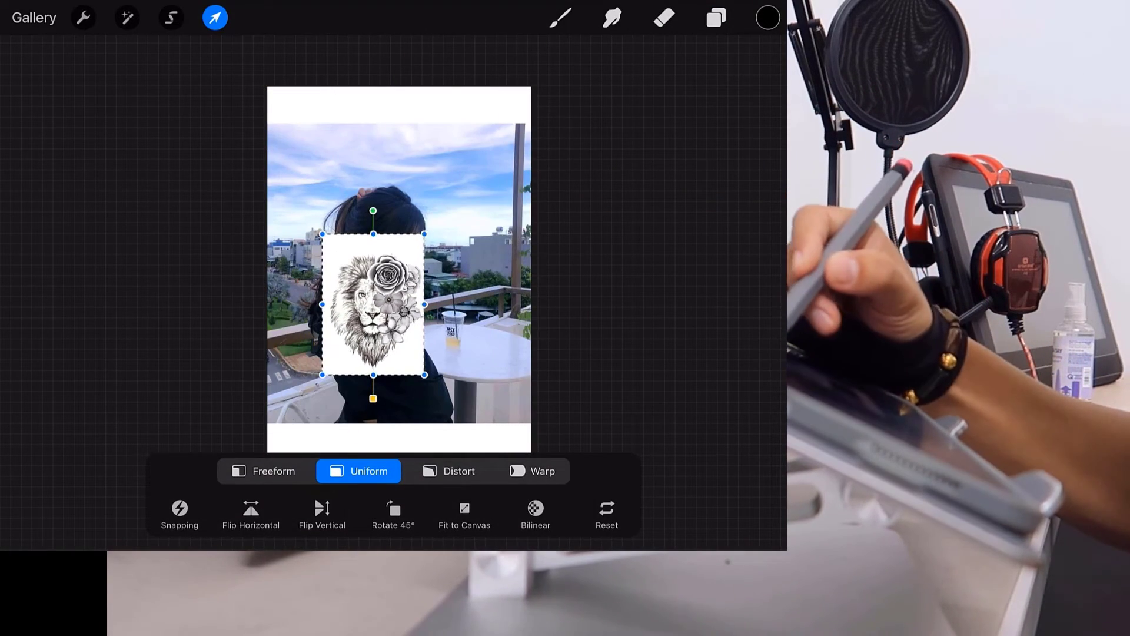
drag(424, 234, 379, 297)
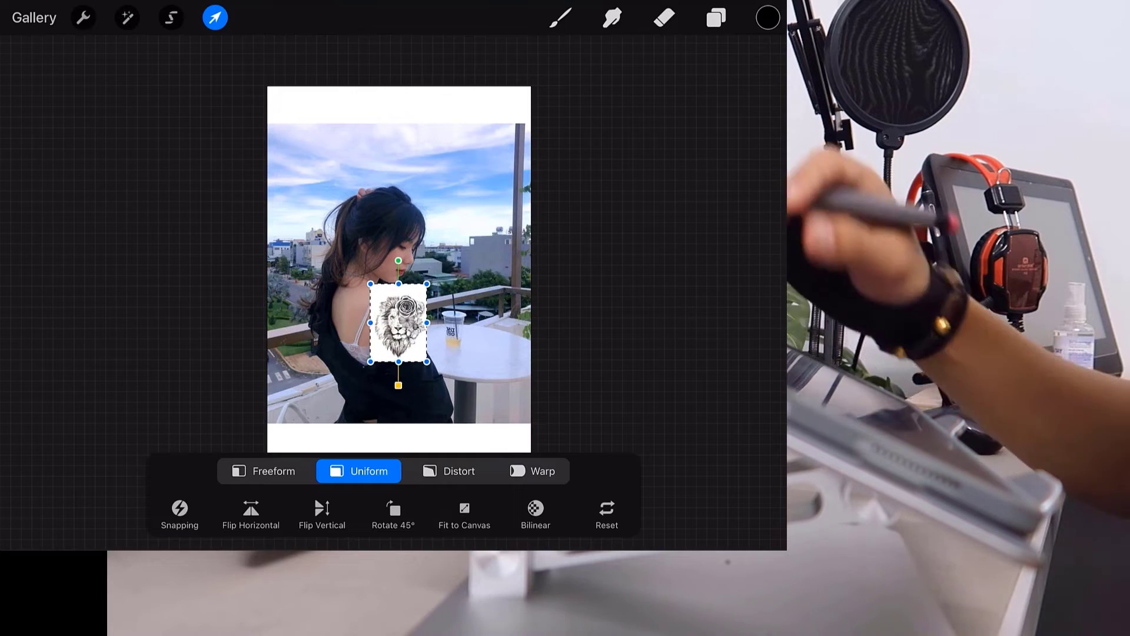
click(664, 18)
scroll(257, 271, up, 3)
Step: Set the lion layer's blend mode to Multiply so the tattoo blends into the skin
click(716, 18)
click(732, 161)
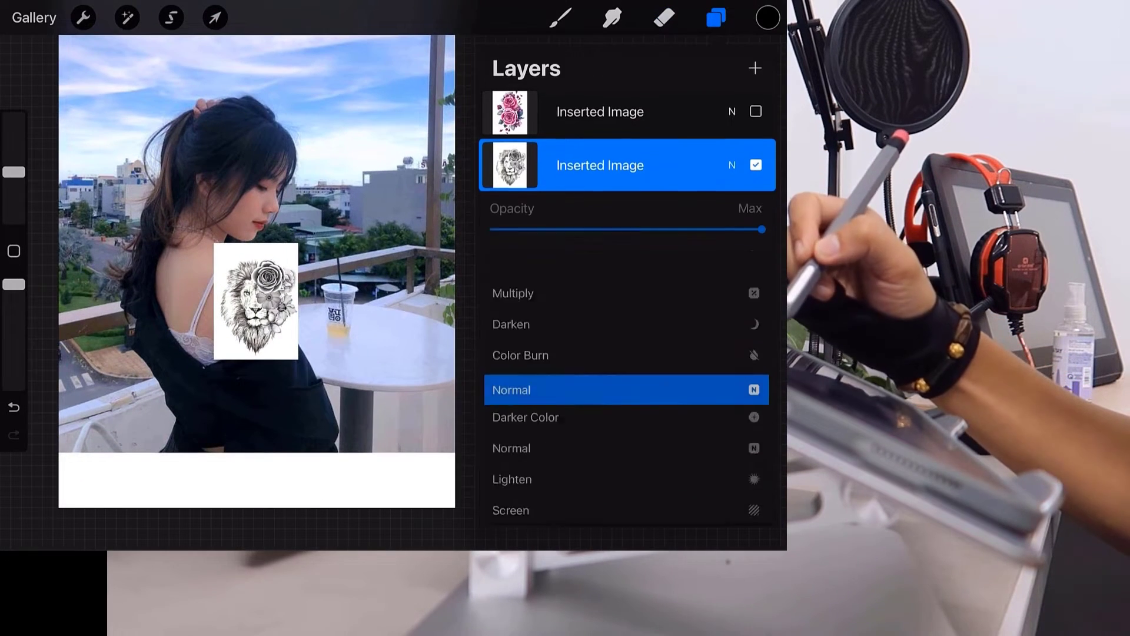
drag(624, 417, 624, 390)
drag(624, 265, 624, 387)
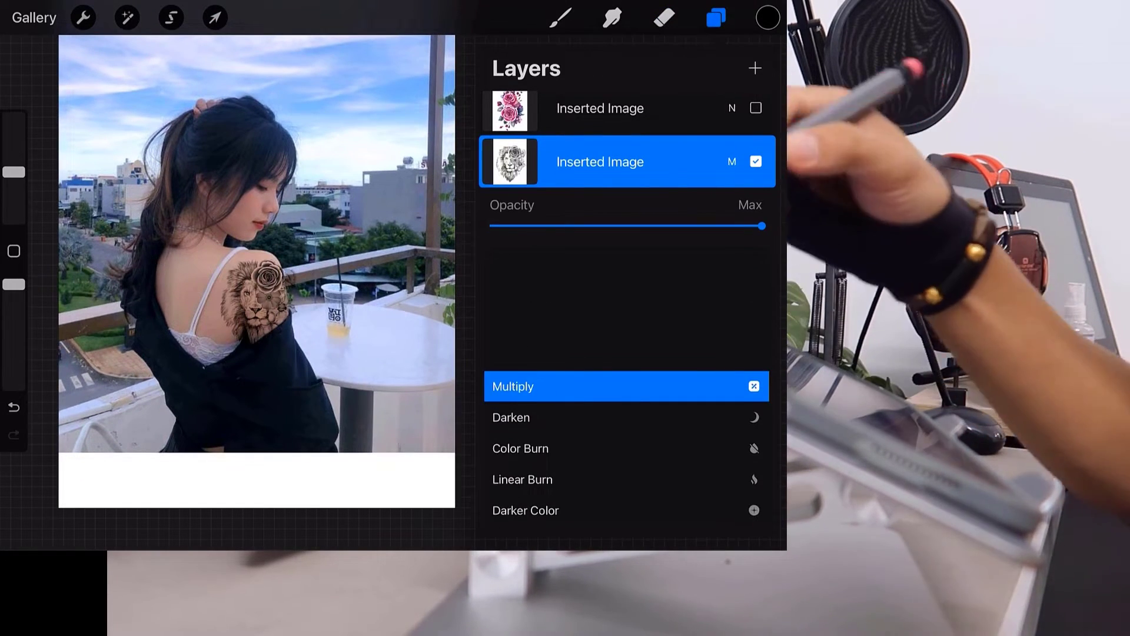
click(731, 161)
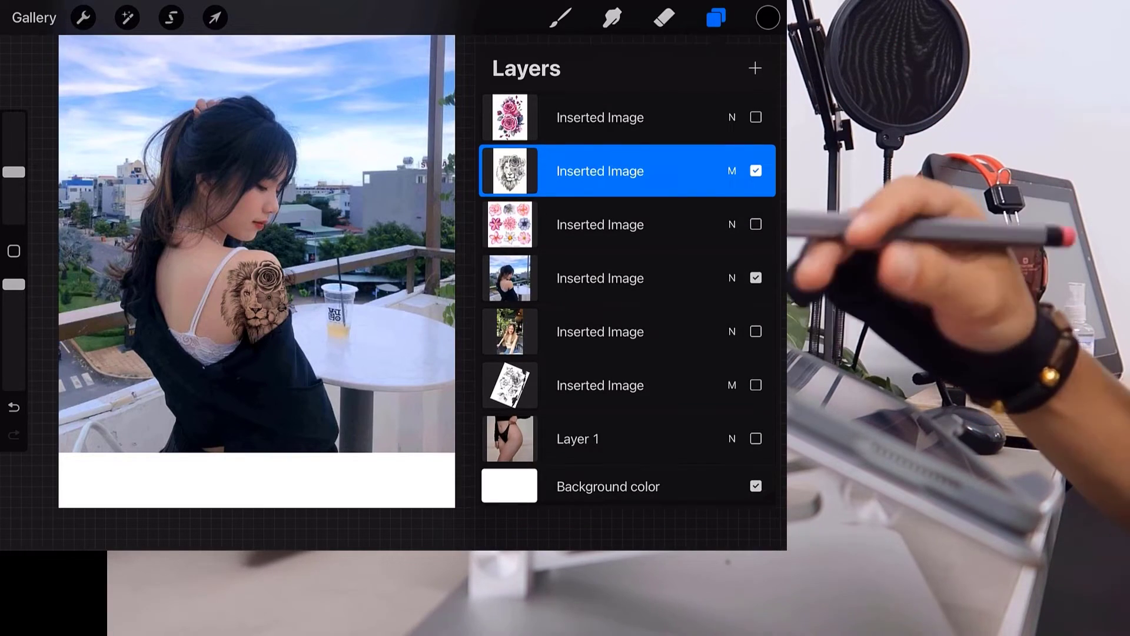
click(716, 18)
scroll(256, 271, up, 3)
Step: Resize the tattoo, move it up onto the shoulder and rotate it slightly clockwise
click(215, 18)
drag(421, 152, 366, 228)
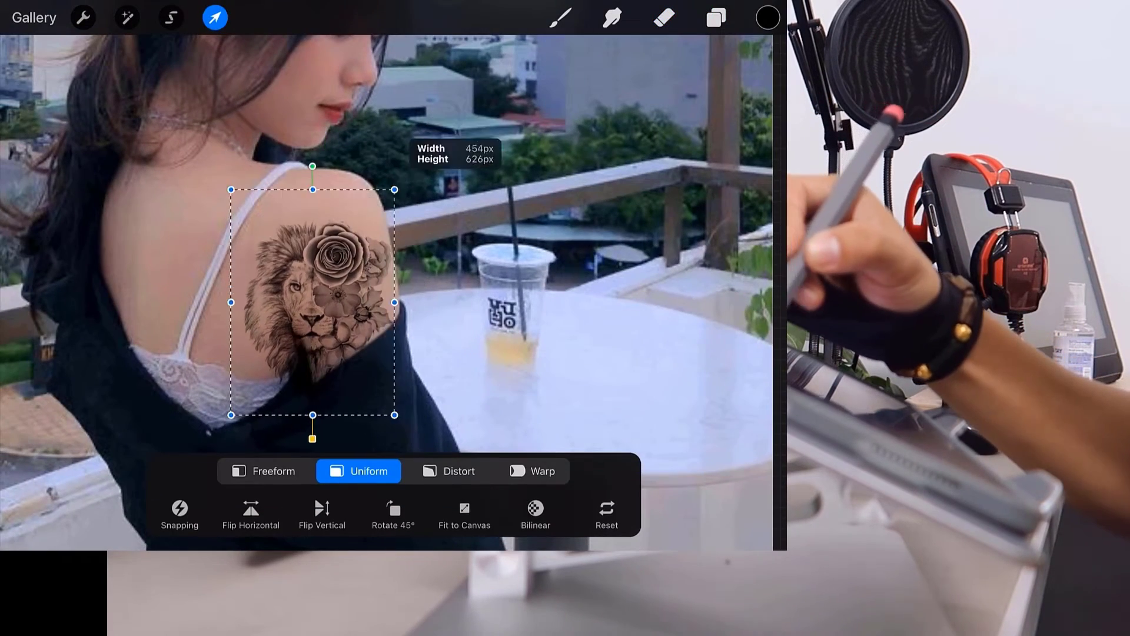
drag(299, 322, 318, 252)
drag(386, 158, 406, 143)
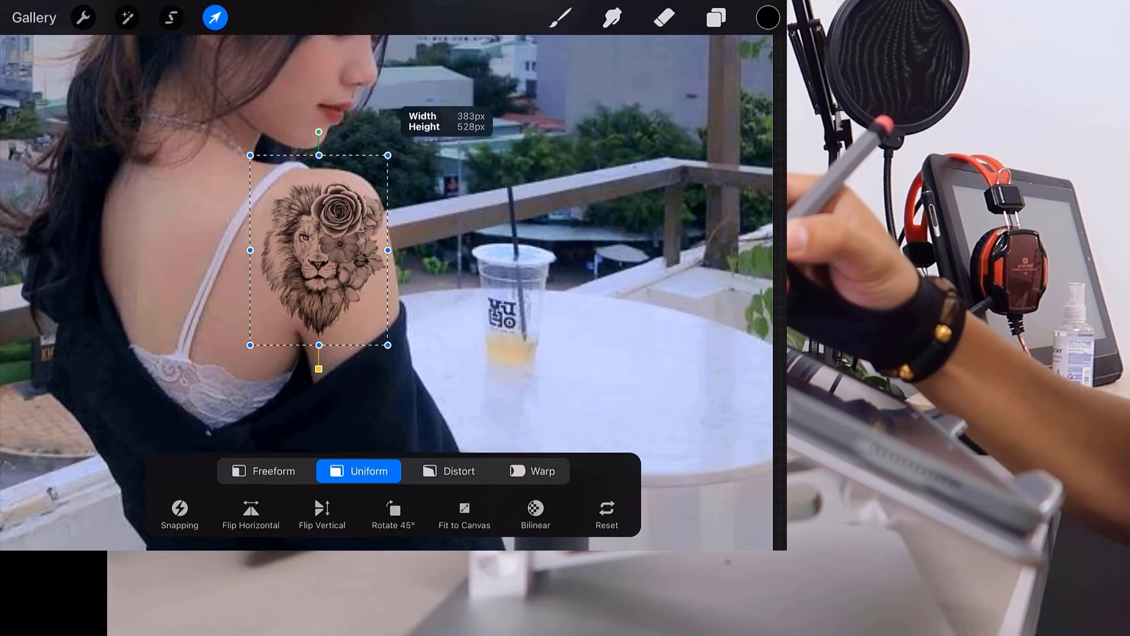
drag(332, 120, 348, 124)
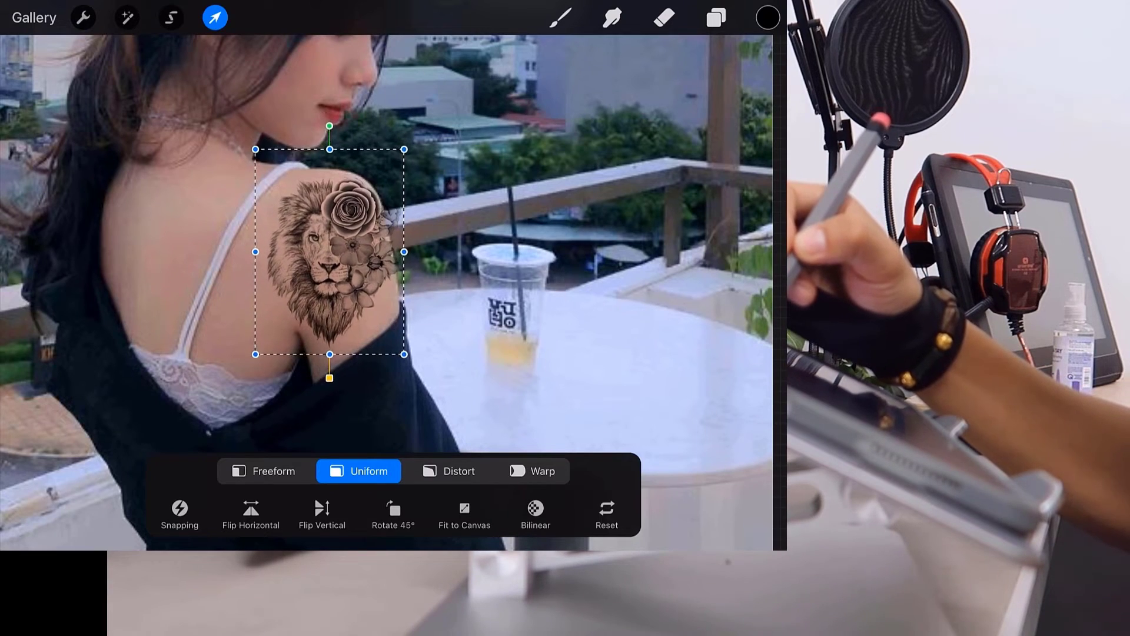
click(665, 18)
scroll(374, 275, right, 3)
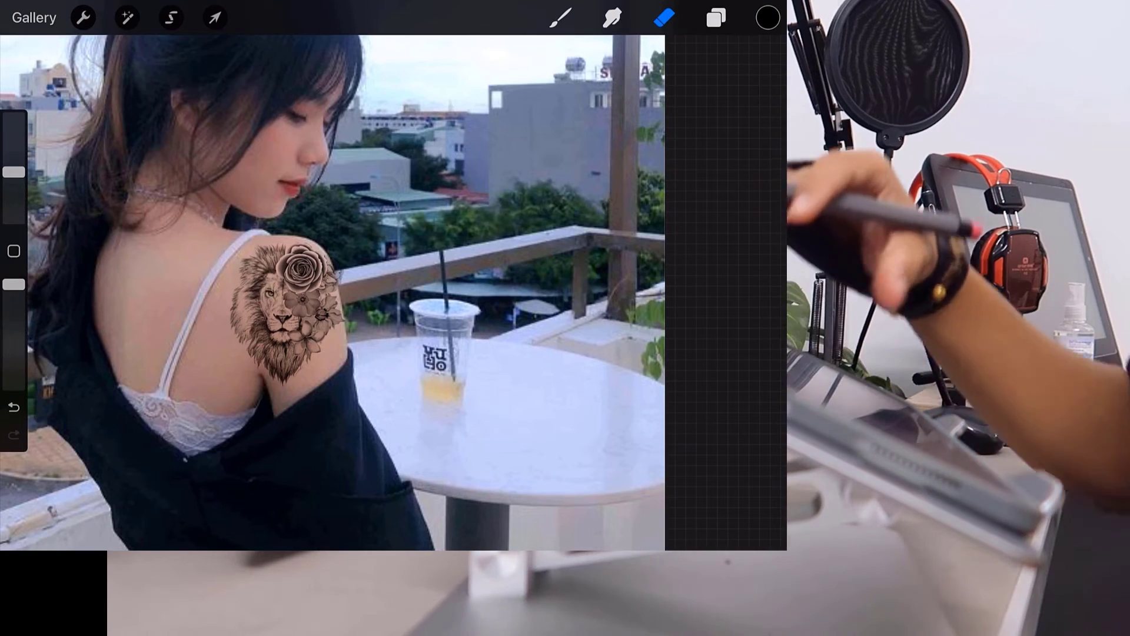
scroll(333, 292, down, 2)
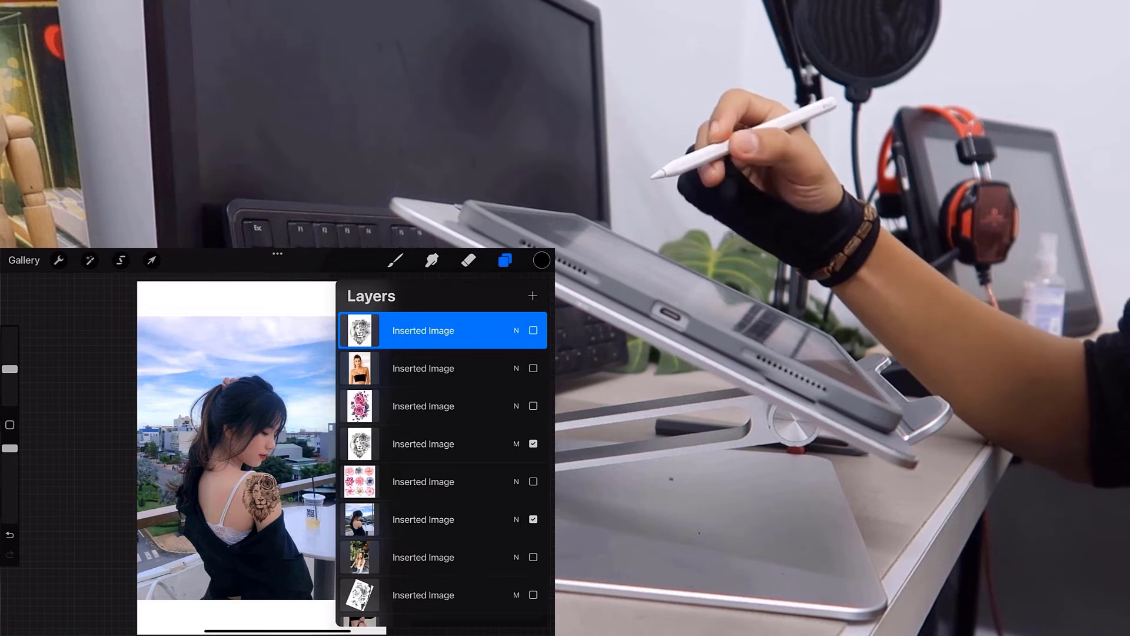
Step: Show the black-top photo layer and hide the shoulder tattoo photo layer
click(534, 368)
click(533, 519)
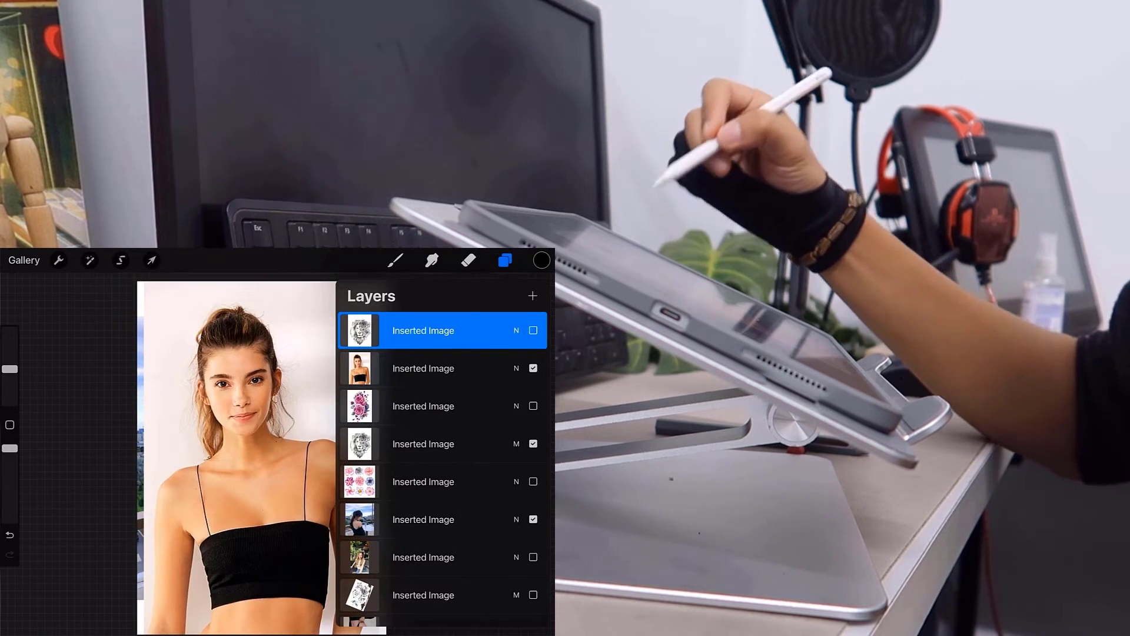
click(468, 259)
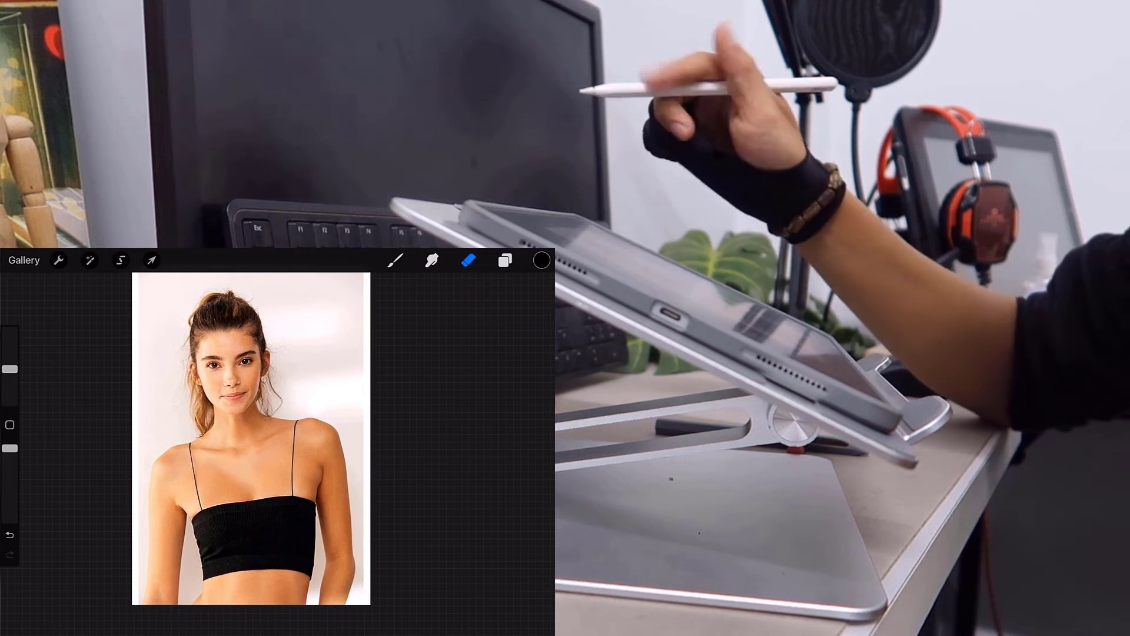
Step: Select the Brush tool, browse the Brush Library, and nudge the photo within the view
click(396, 260)
click(396, 260)
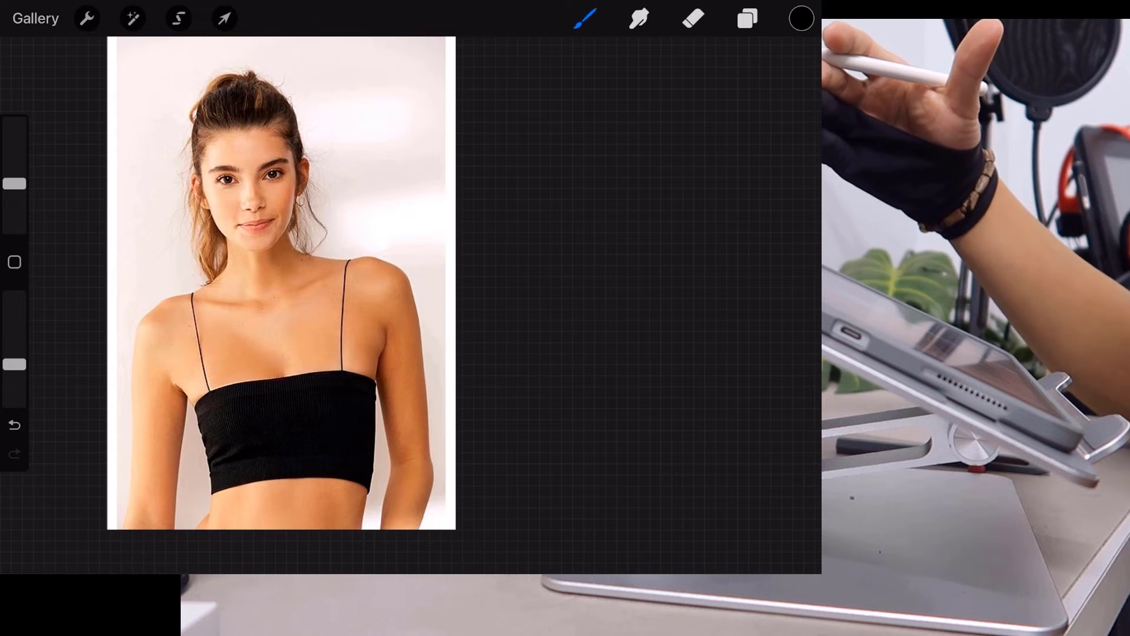
scroll(265, 304, up, 2)
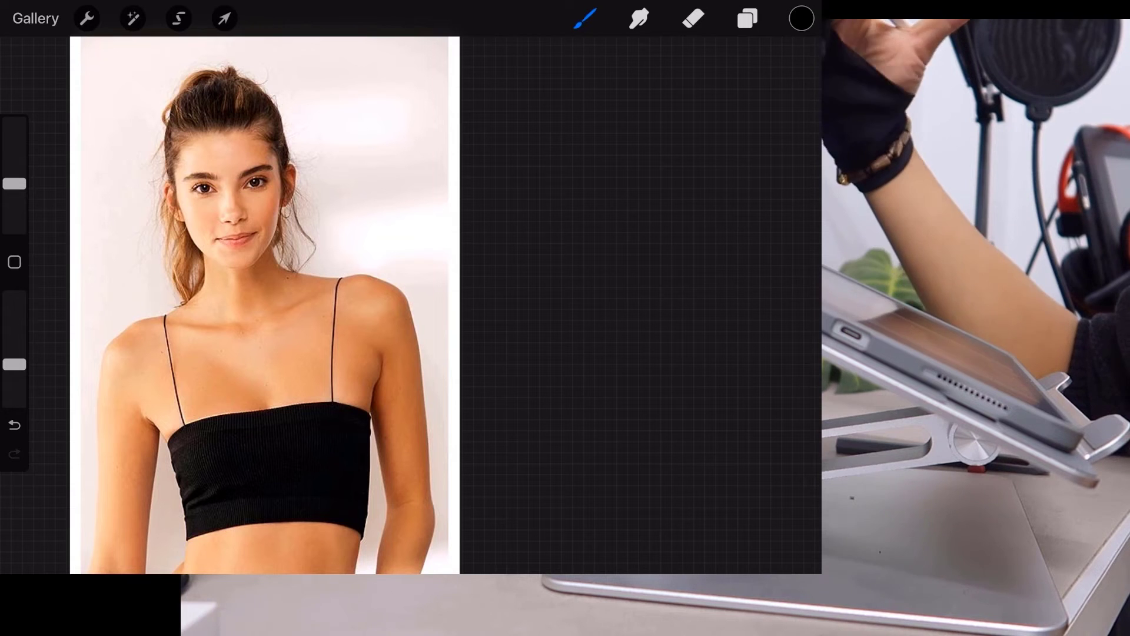
drag(265, 295, 310, 286)
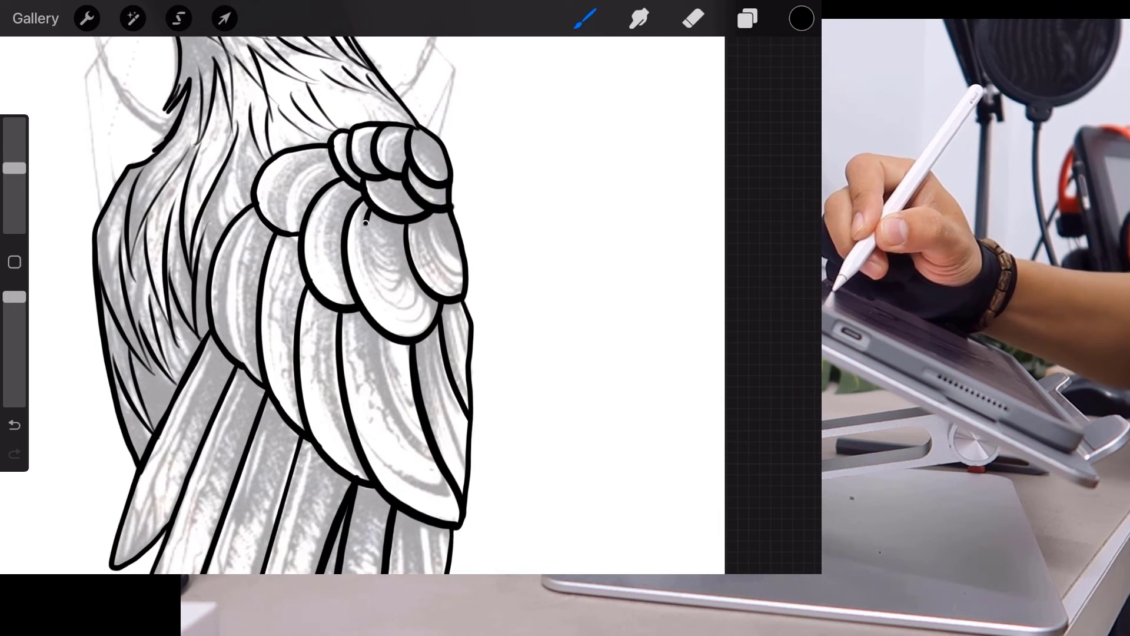
Step: Draw a QuickShape curve in the first feather and ColorDrop black into it
drag(366, 223, 366, 273)
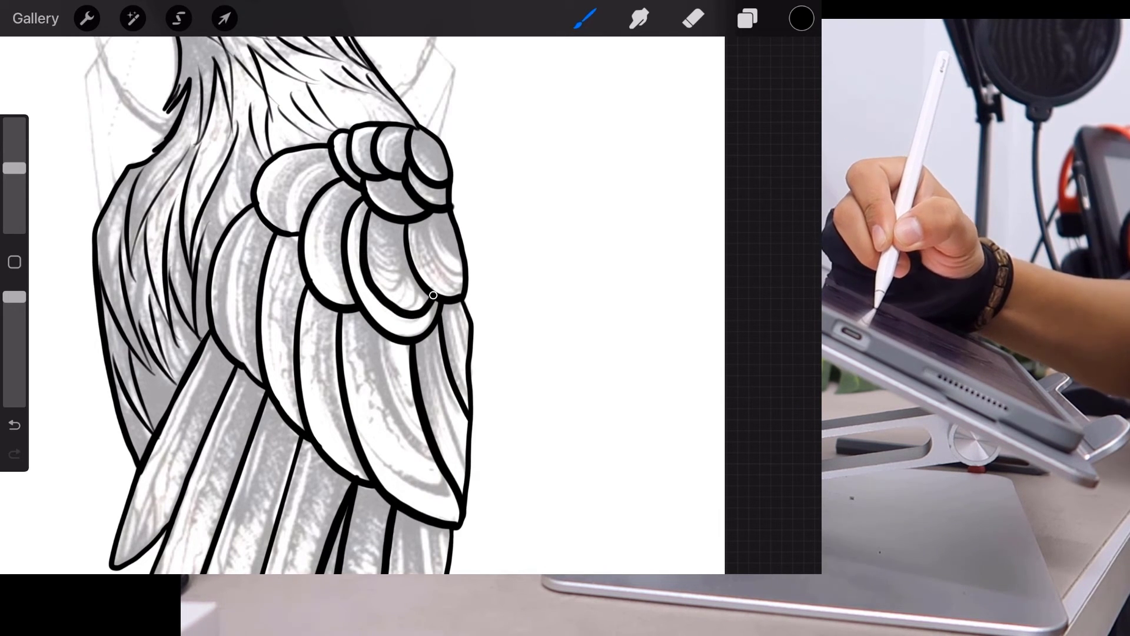
drag(434, 294, 433, 295)
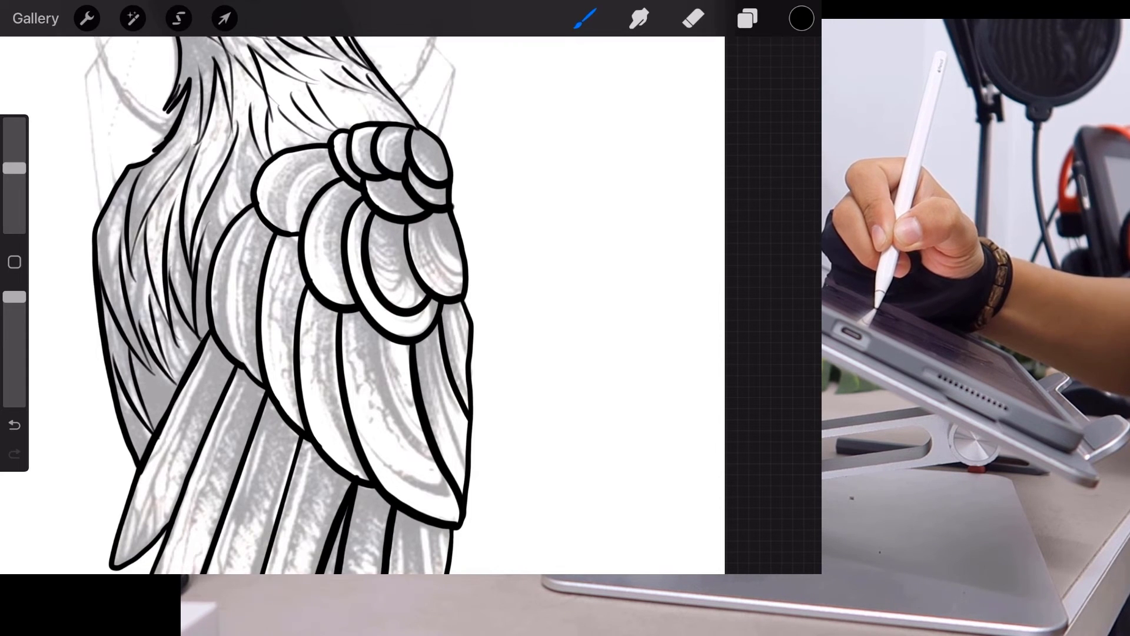
click(412, 49)
scroll(294, 295, up, 3)
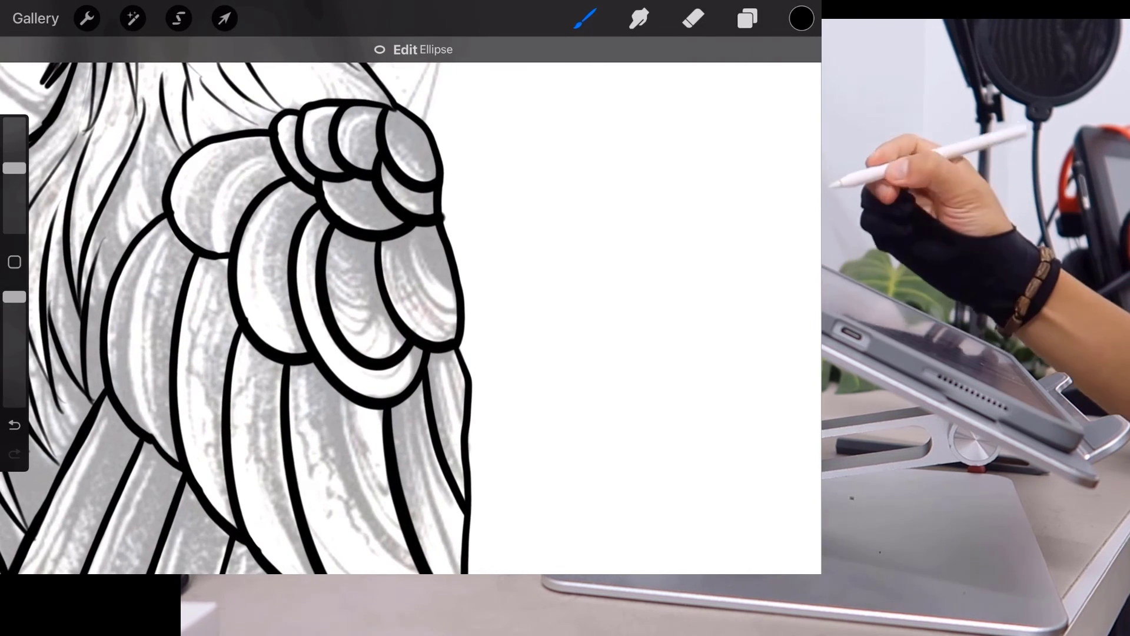
mouse_move(802, 18)
mouse_down()
mouse_move(352, 292)
mouse_move(327, 283)
mouse_up()
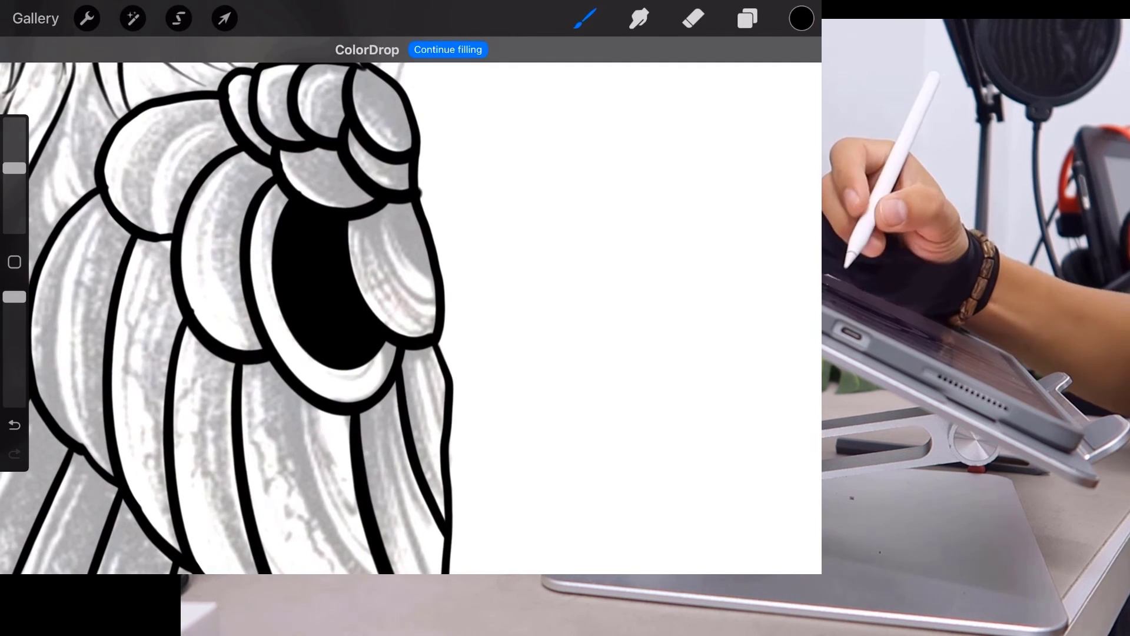
Step: Arc and fill black the right, small top, top and lower-middle feathers
mouse_move(367, 210)
mouse_down()
mouse_move(396, 301)
mouse_move(434, 306)
mouse_up()
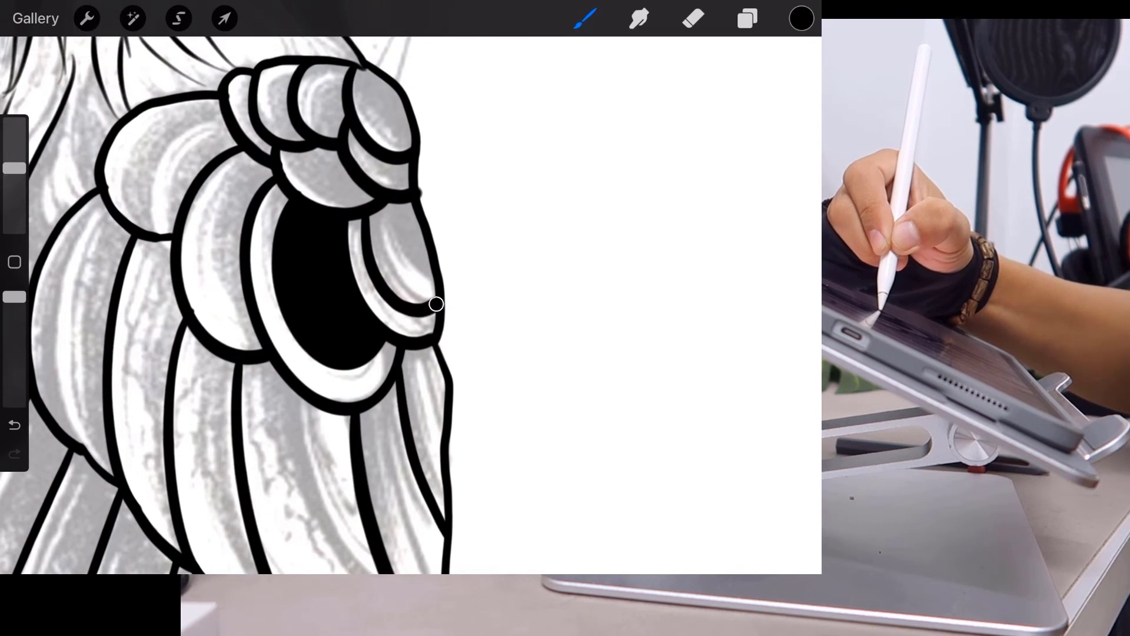
mouse_move(801, 18)
mouse_down()
mouse_move(567, 142)
mouse_move(406, 259)
mouse_up()
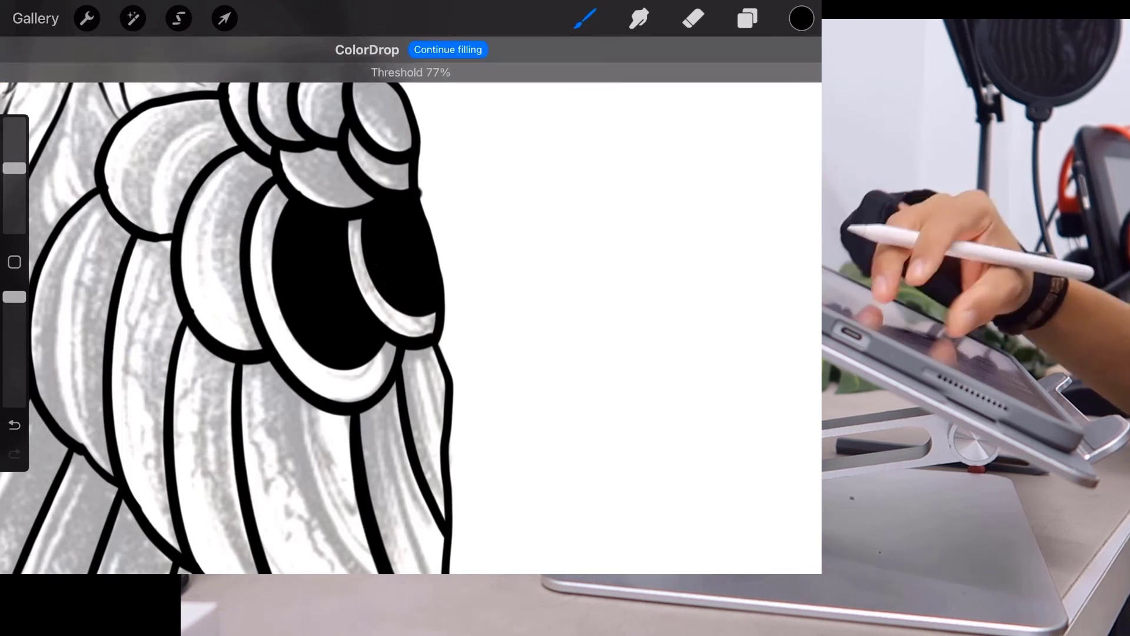
drag(352, 197, 364, 256)
drag(801, 19, 421, 242)
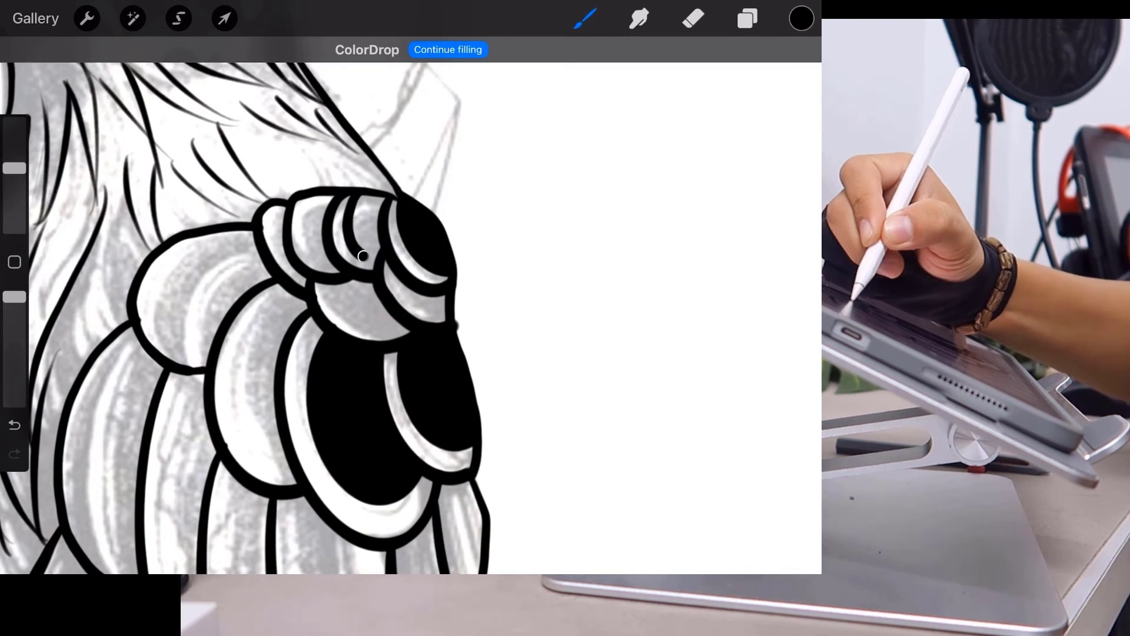
drag(311, 199, 321, 265)
drag(801, 18, 321, 245)
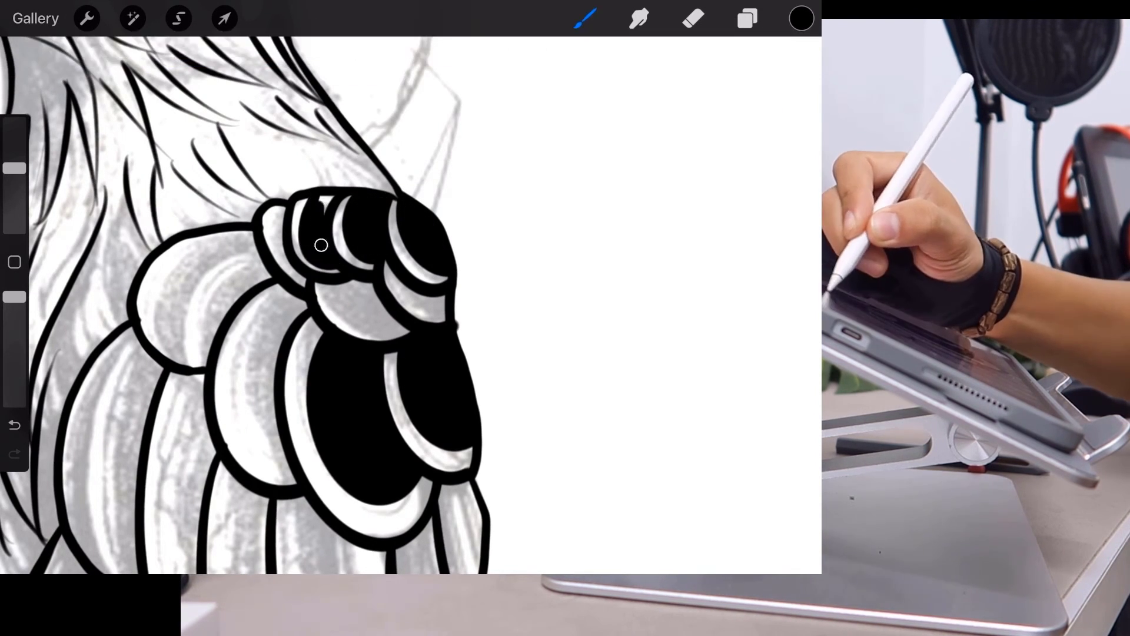
drag(328, 287, 395, 321)
drag(801, 19, 367, 297)
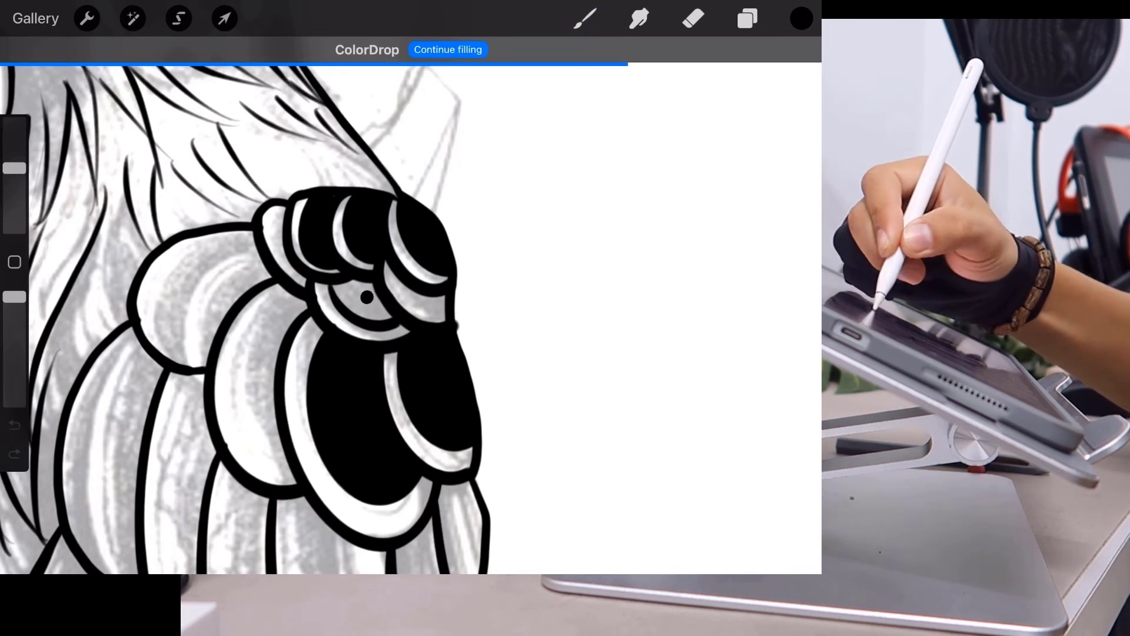
Step: Arc and fill black the upper-left feather and the lower feathers
scroll(412, 318, down, 2)
drag(330, 188, 412, 247)
drag(801, 18, 376, 206)
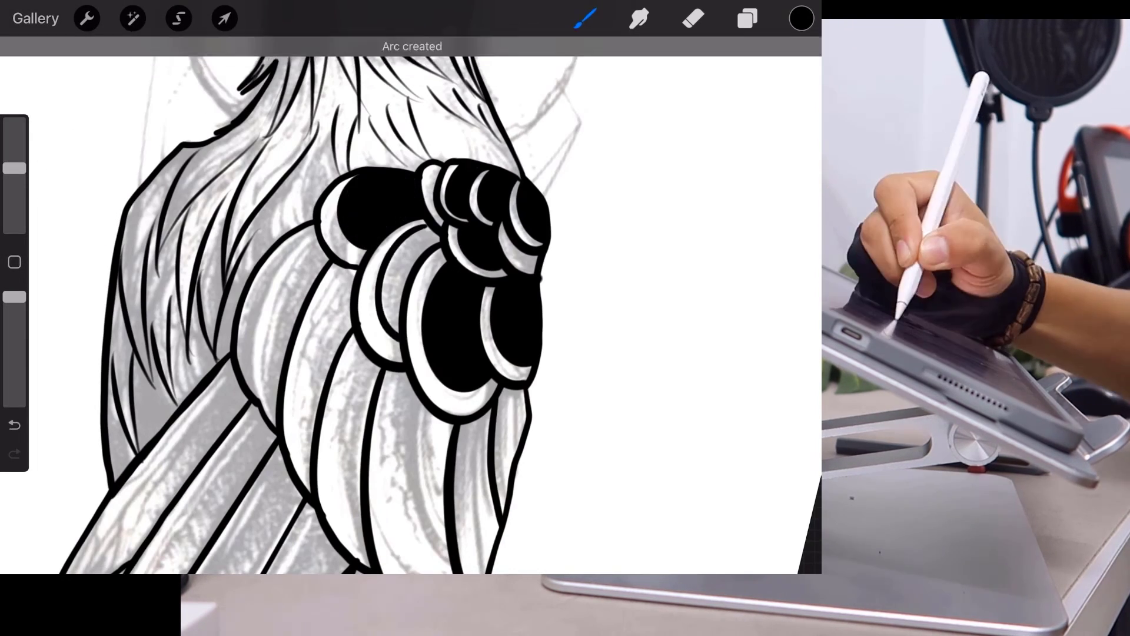
scroll(412, 318, down, 2)
drag(406, 259, 454, 396)
drag(802, 18, 424, 324)
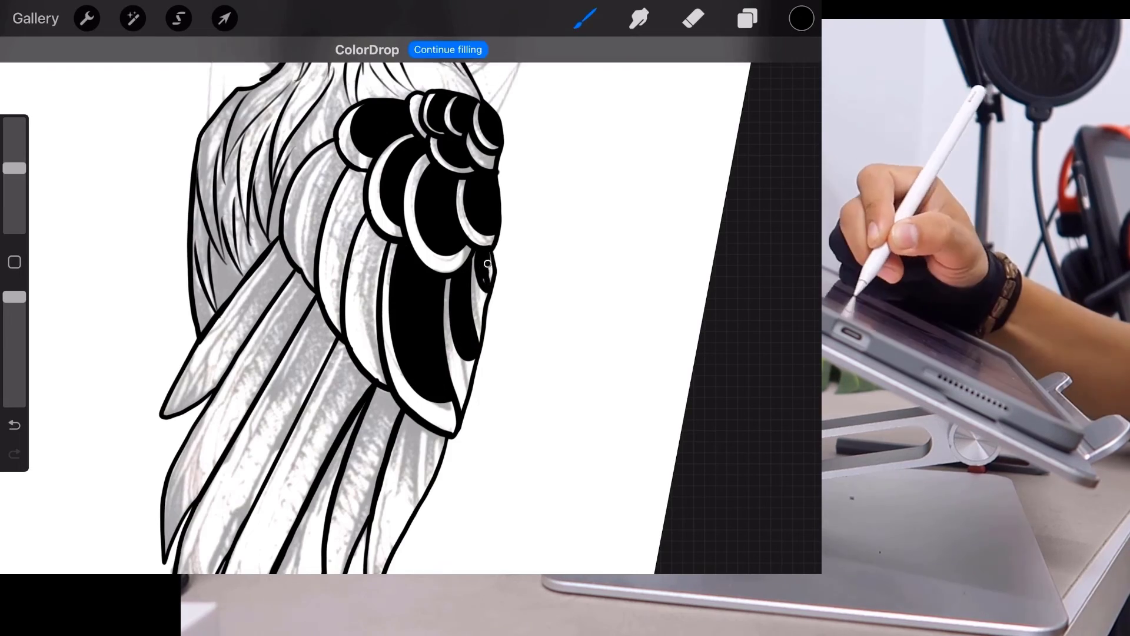
scroll(412, 294, up, 2)
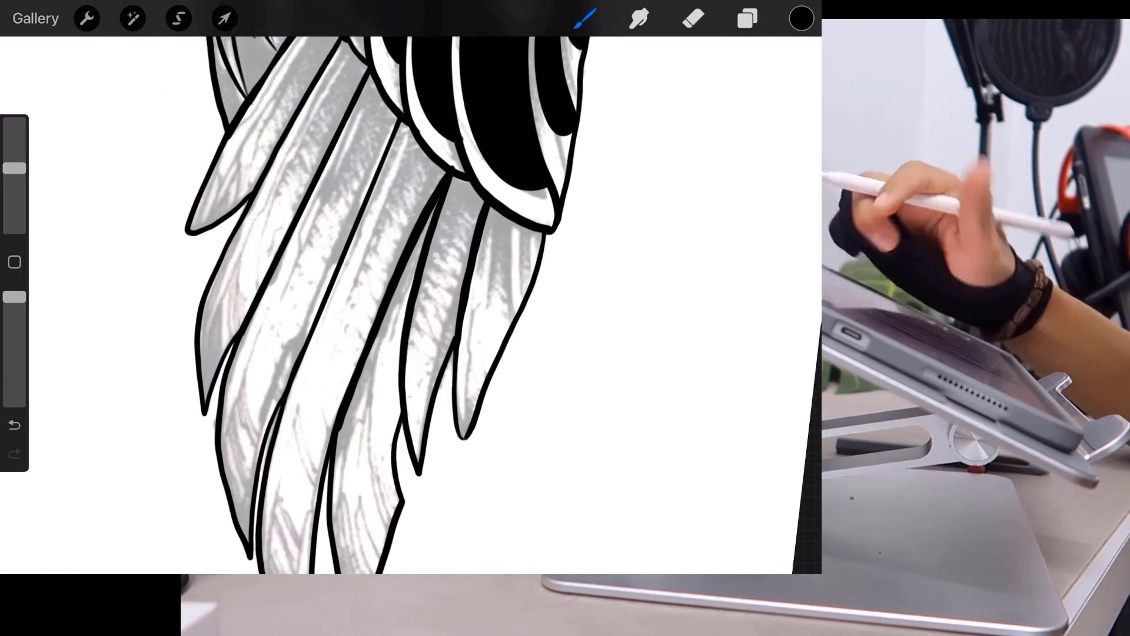
drag(801, 18, 501, 265)
Step: Fill the remaining lower feathers black, then bring the raven's head into view
mouse_move(802, 18)
mouse_down()
mouse_move(435, 283)
mouse_move(471, 235)
mouse_up()
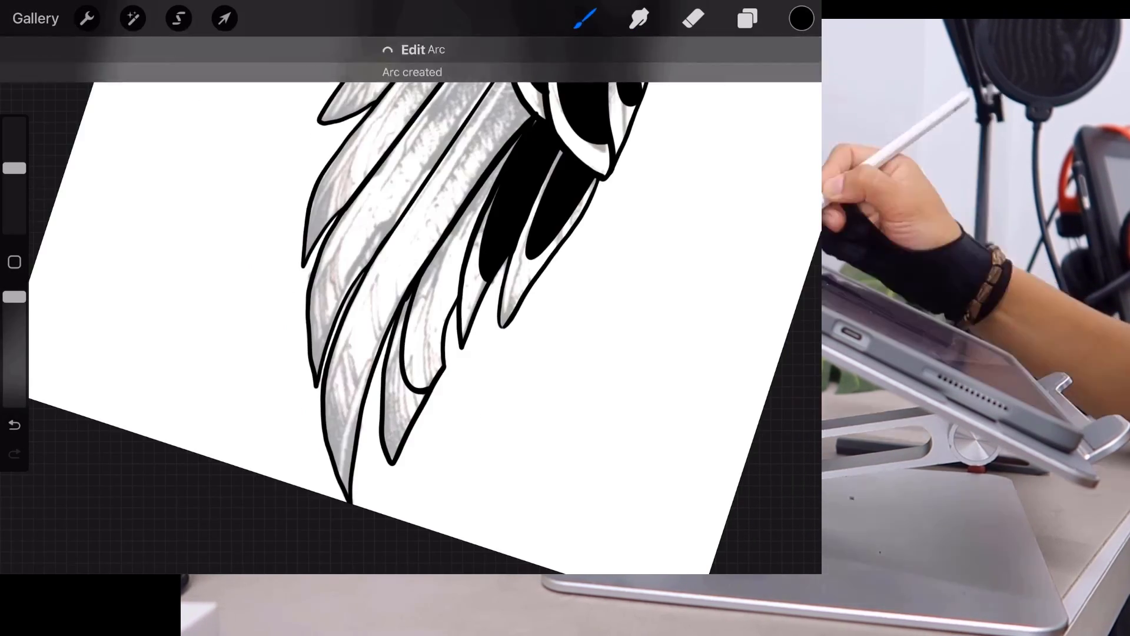
drag(801, 19, 501, 223)
drag(412, 294, 447, 247)
drag(801, 19, 506, 265)
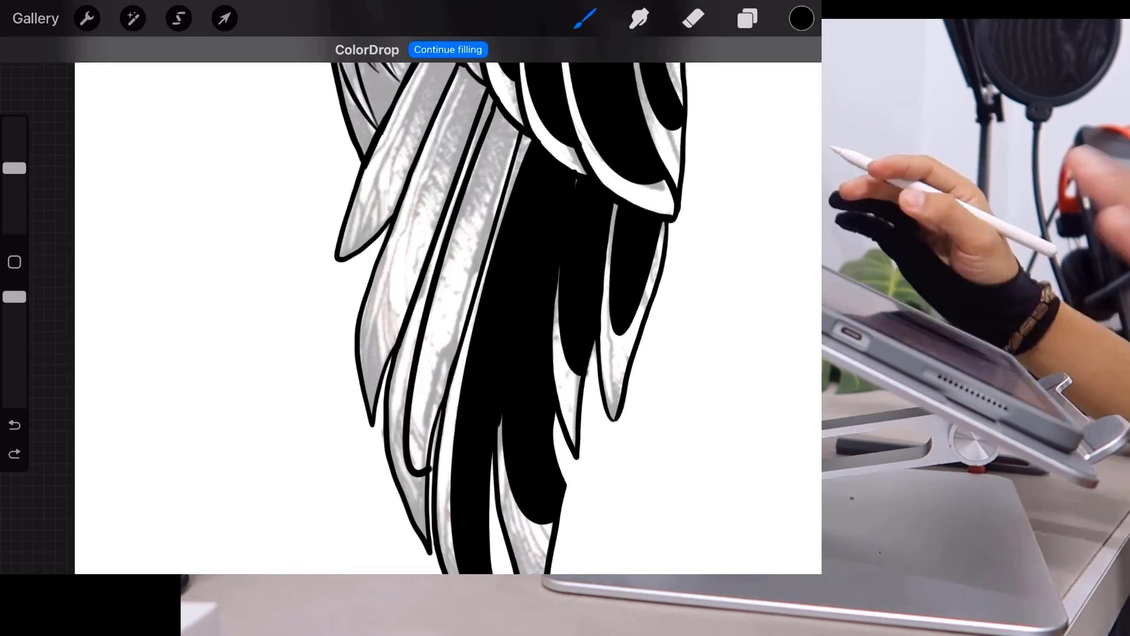
scroll(413, 294, down, 2)
drag(412, 177, 413, 383)
drag(412, 236, 412, 412)
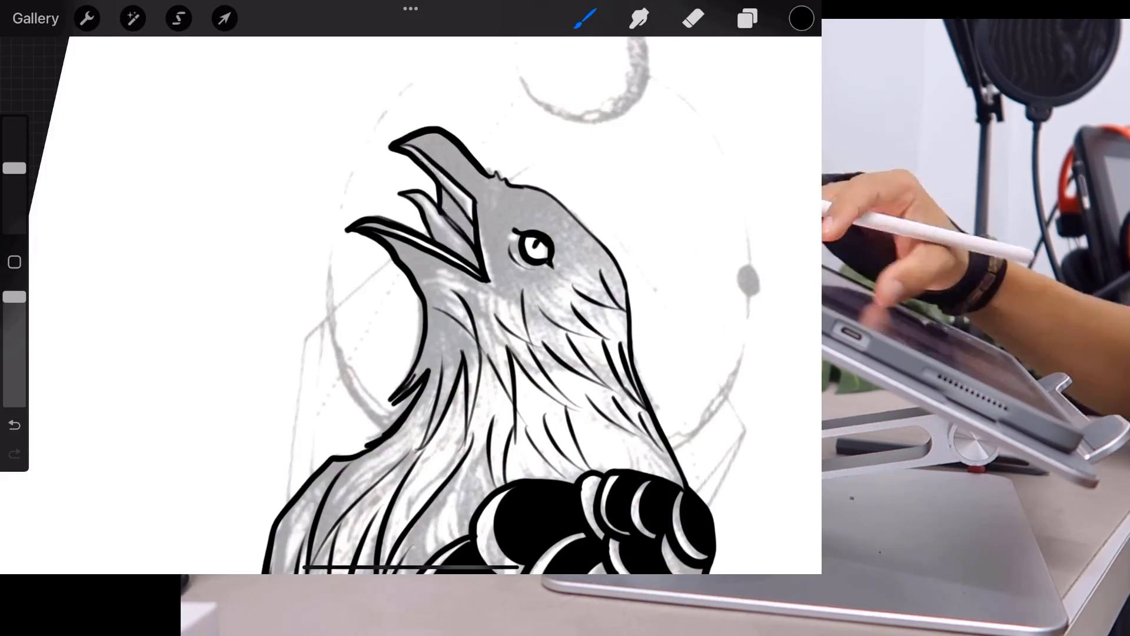
scroll(412, 294, down, 3)
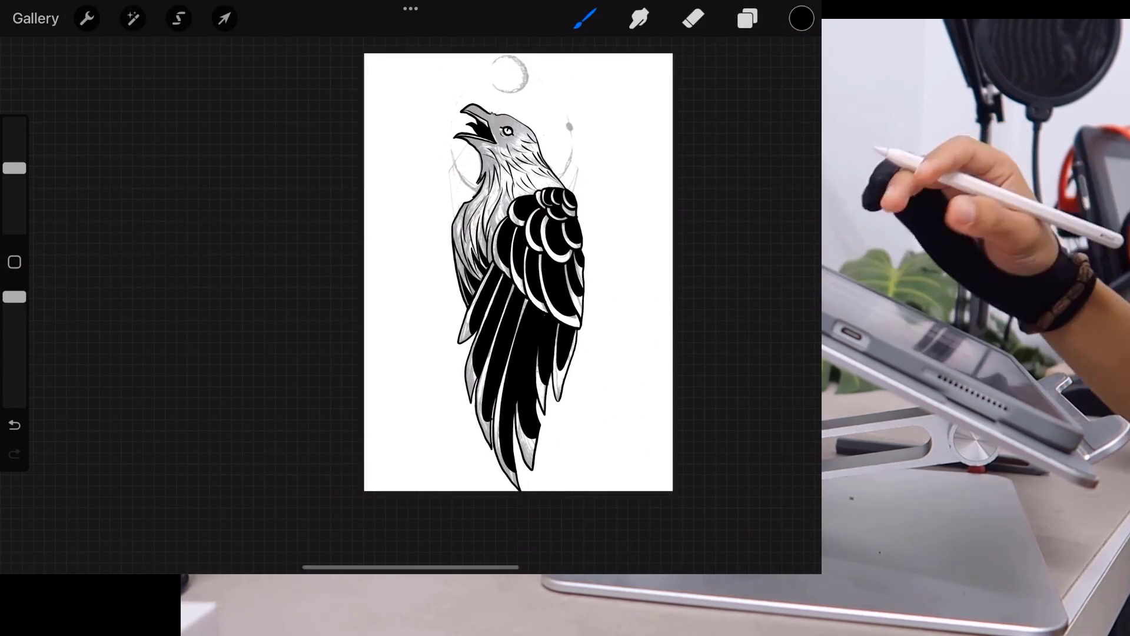
Step: Set the eraser to erase with the current inking brush and check its brush
scroll(501, 294, up, 3)
scroll(412, 295, up, 2)
scroll(412, 295, up, 2)
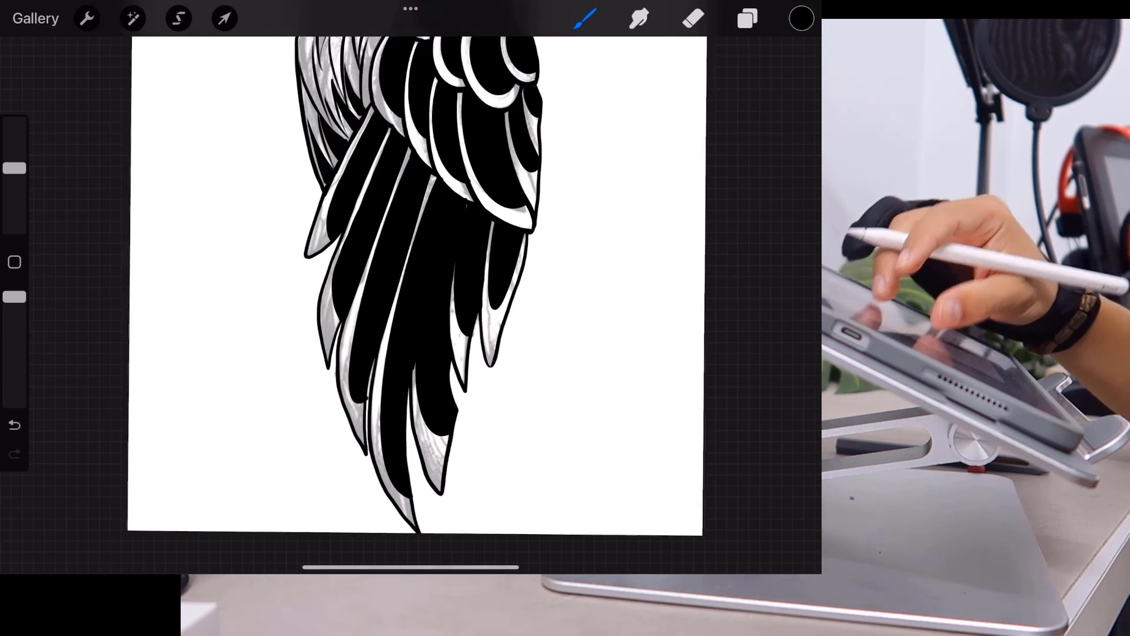
scroll(412, 295, up, 2)
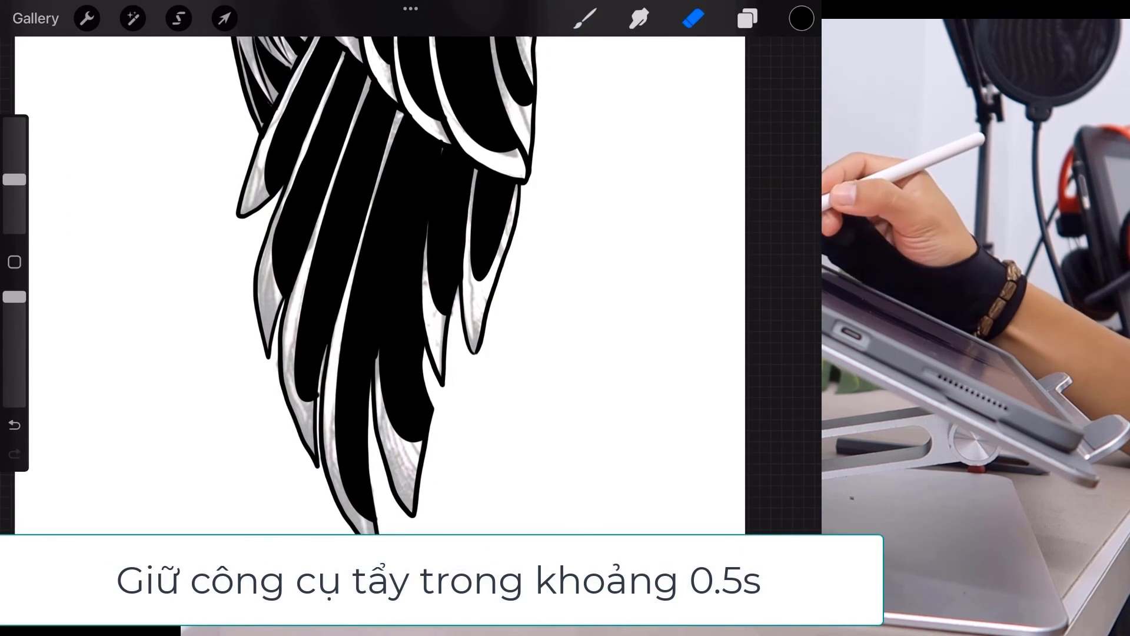
click(586, 19)
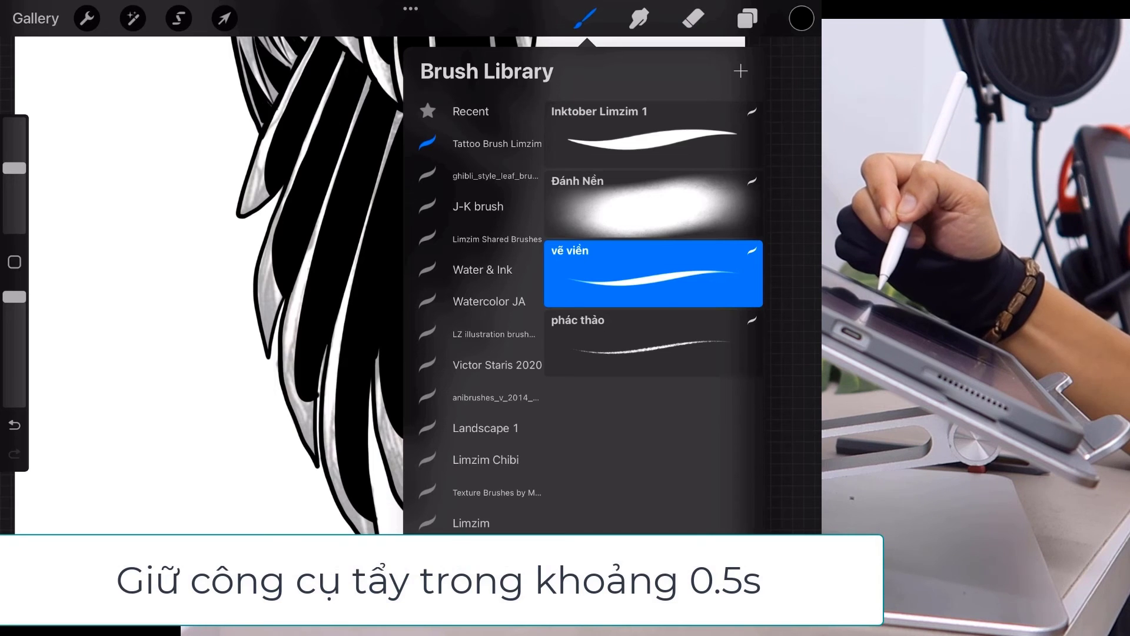
click(694, 18)
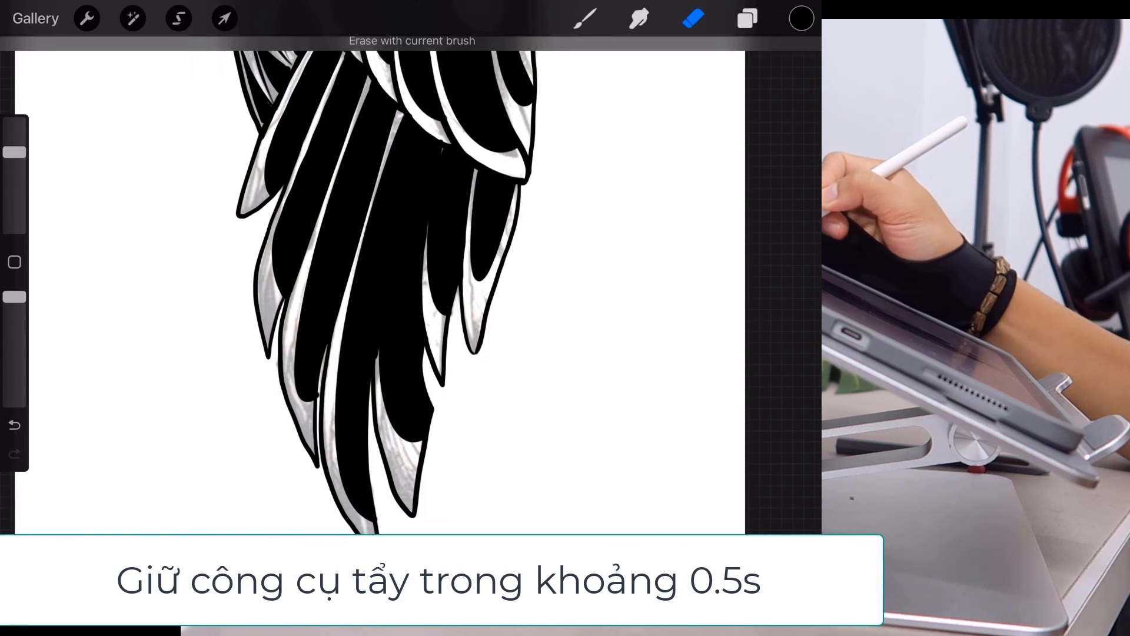
click(694, 18)
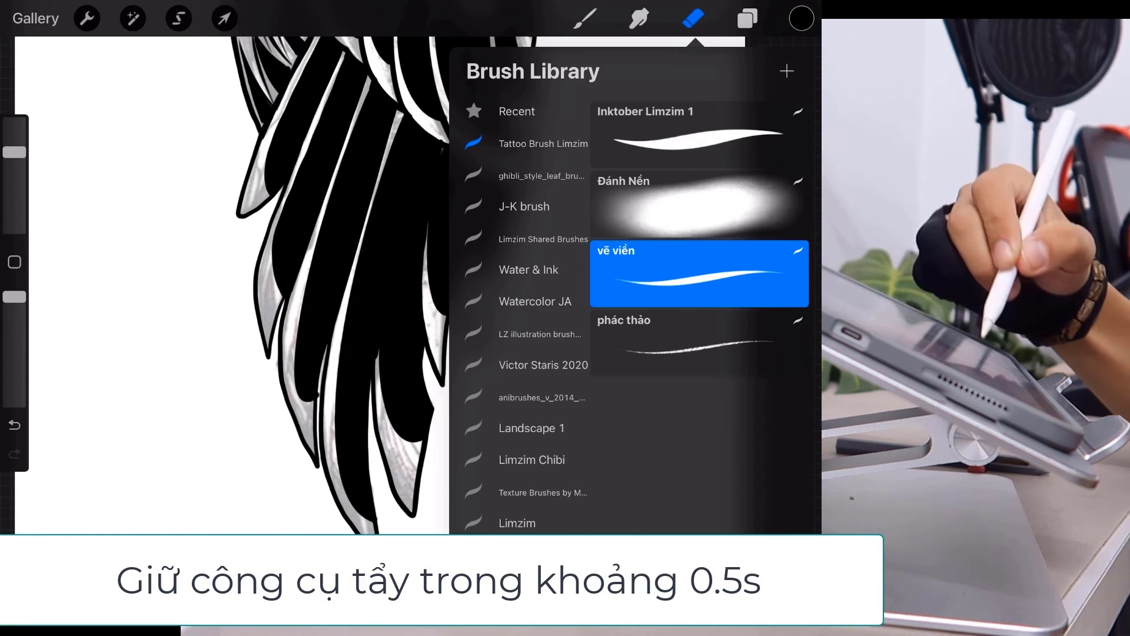